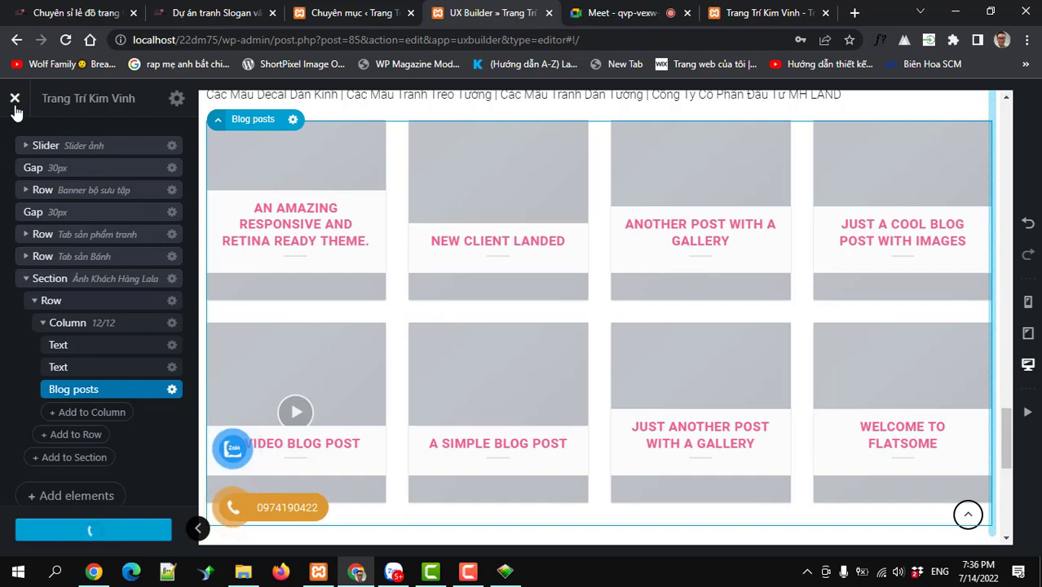
- Exit the page builder and review the live homepage from the banner down to the footer
left_click(14, 101)
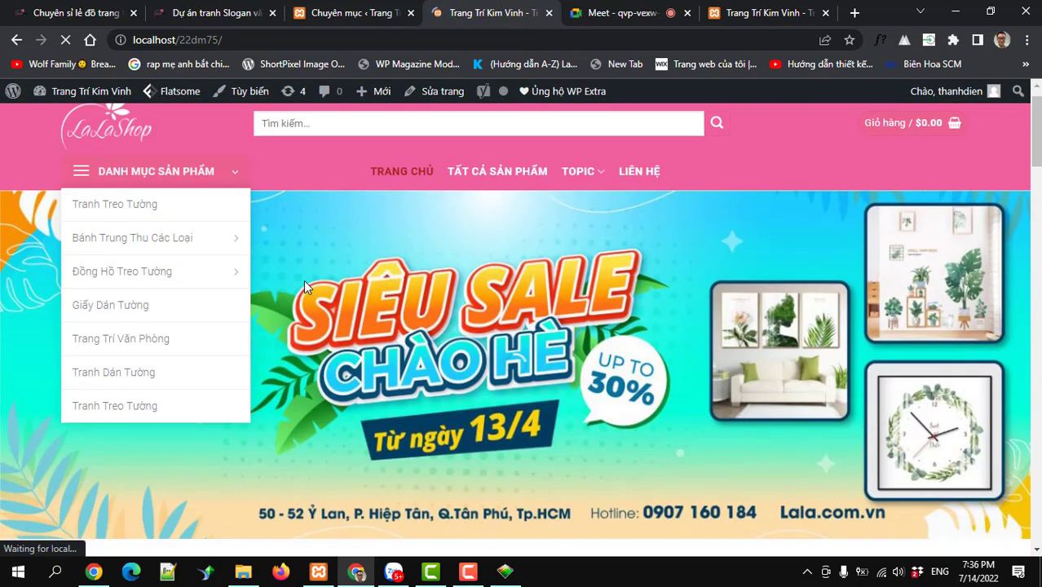
scroll(303, 279, "down", 5)
scroll(303, 285, "down", 8)
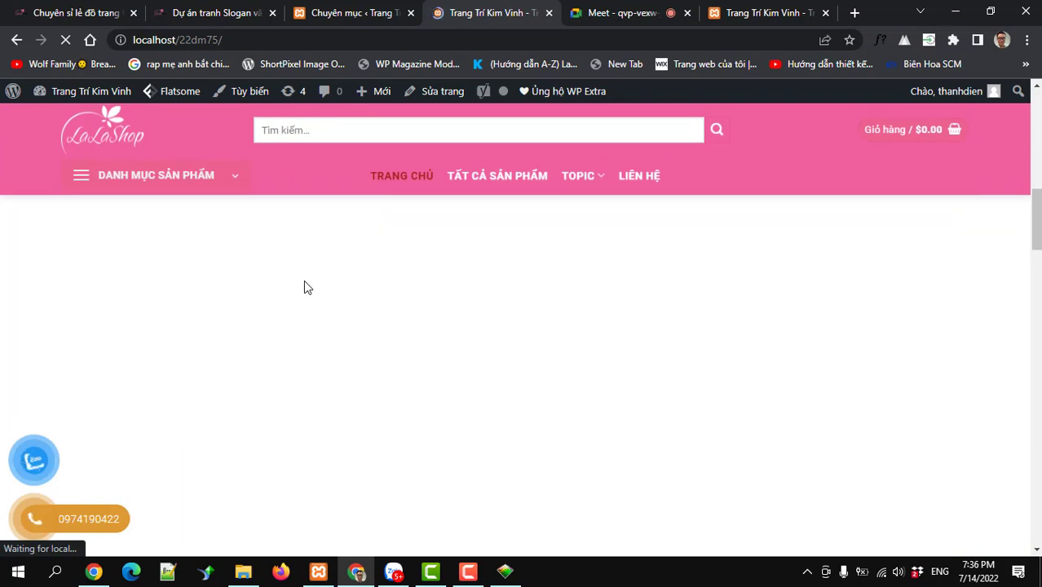
scroll(306, 289, "down", 3)
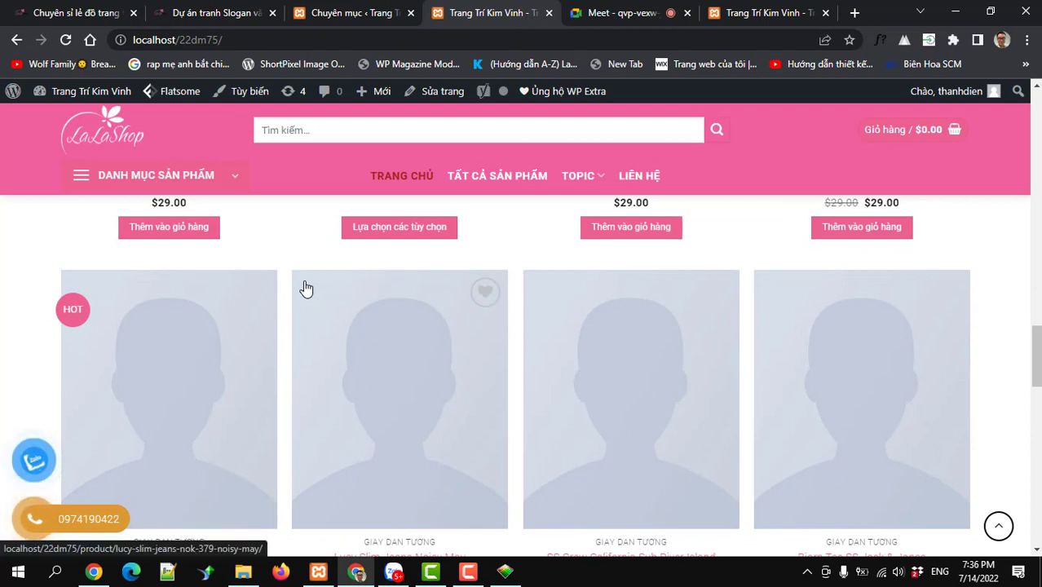
scroll(305, 289, "down", 10)
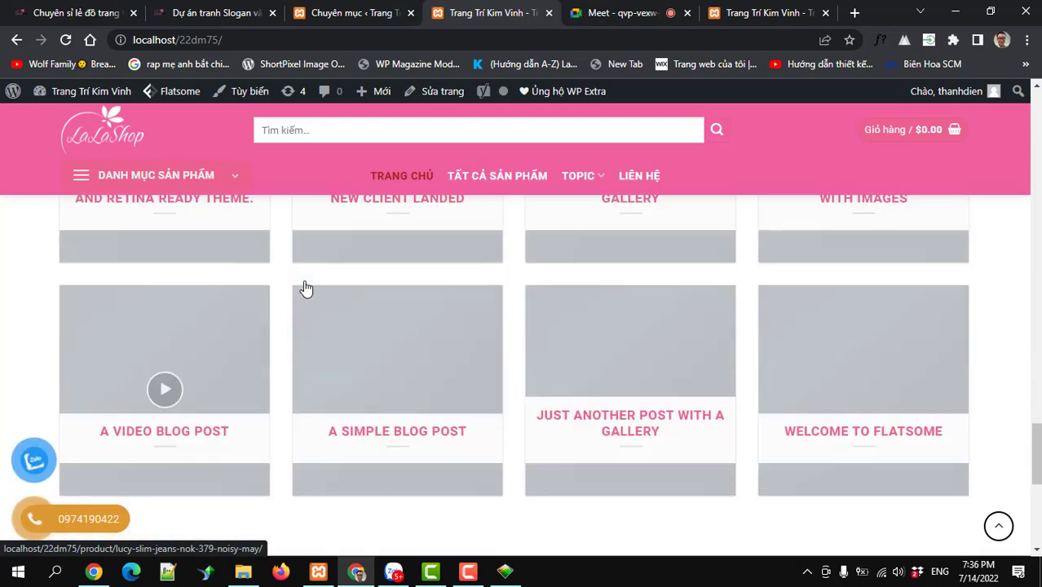
scroll(306, 289, "up", 8)
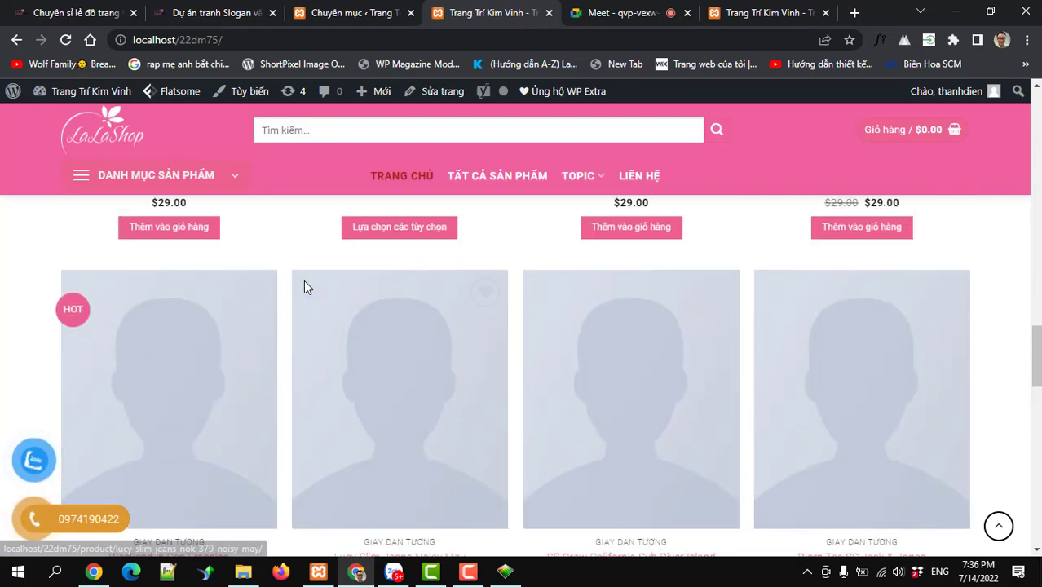
scroll(306, 288, "down", 12)
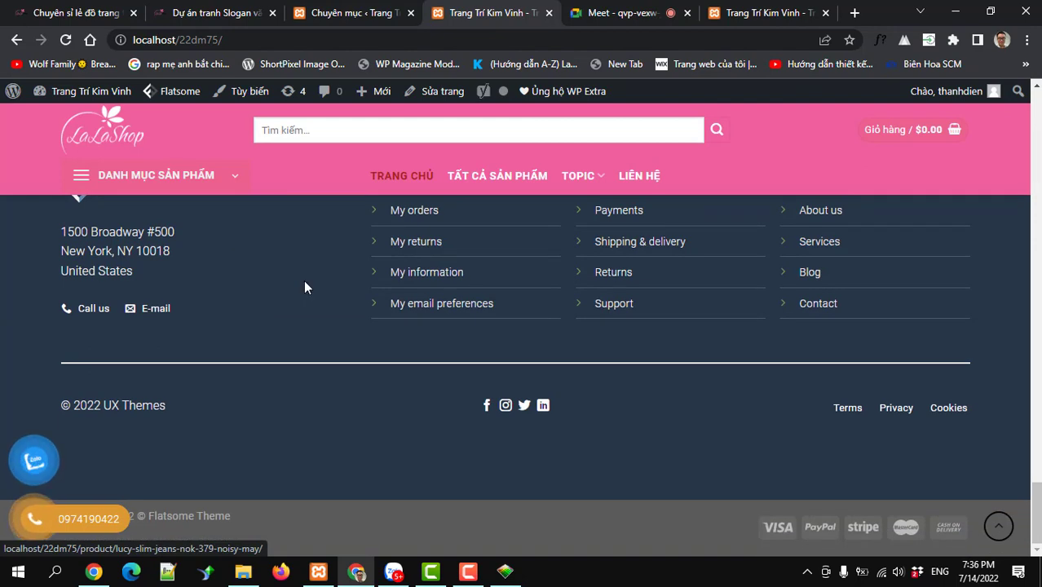
scroll(304, 286, "up", 2)
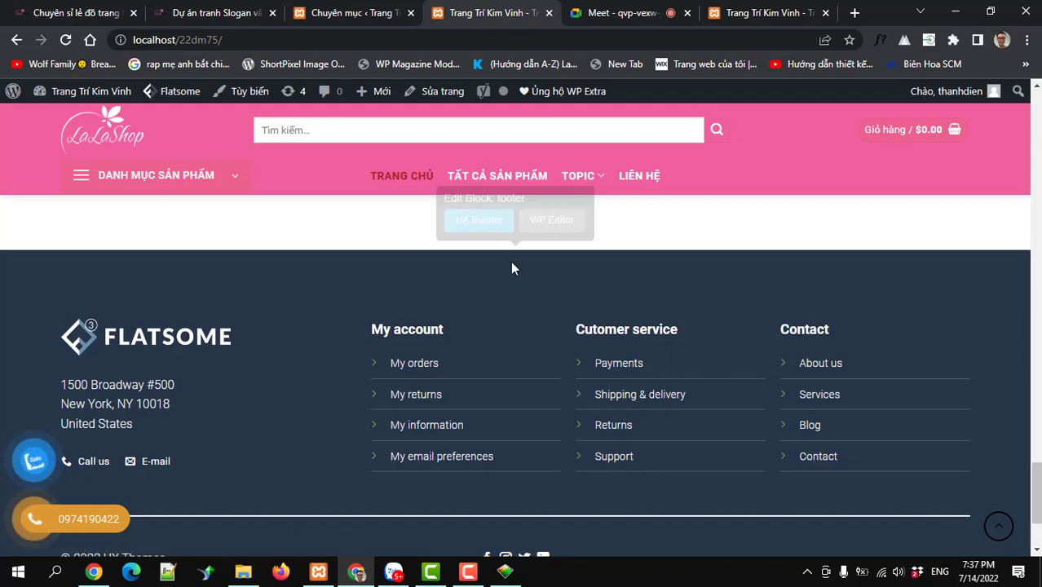
- Switch to the WordPress admin tab and open the list of UX Blocks
left_click(294, 22)
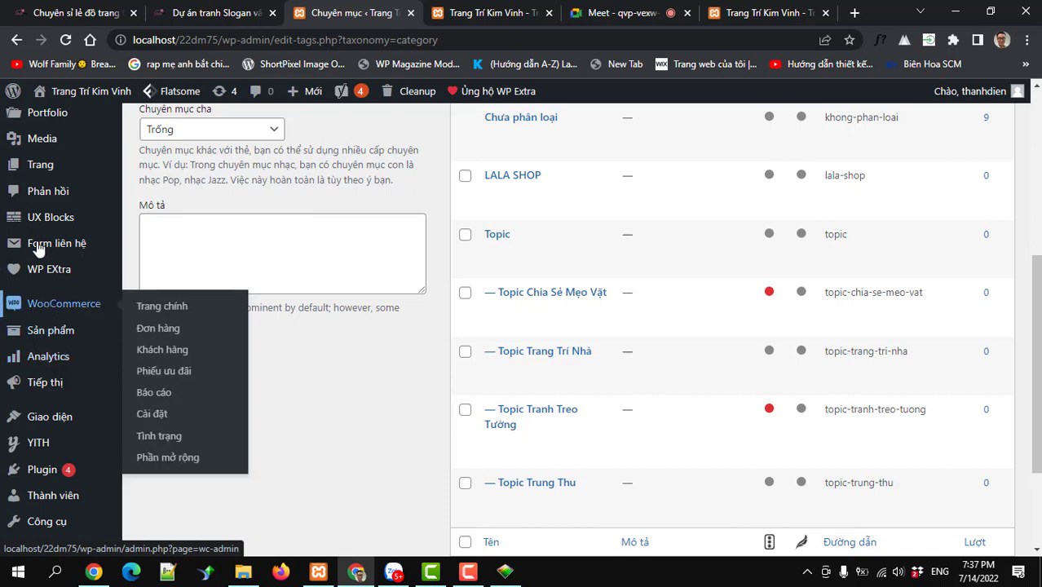
left_click(33, 225)
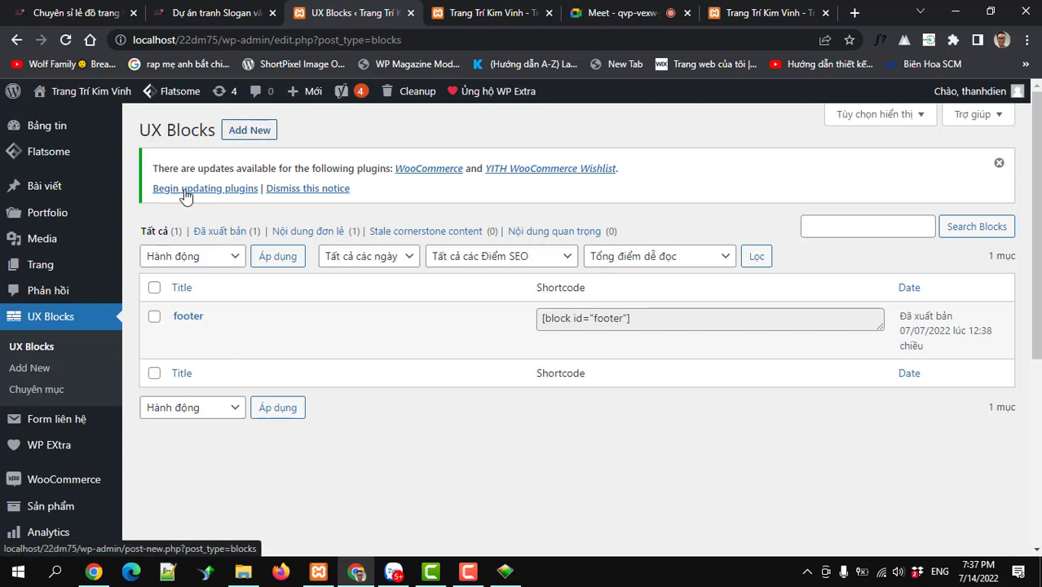
- Open the Flatsome Theme Options in a separate browser tab, check the Custom Footer Block under the Footer settings, and close that tab
mouse_move(49, 157)
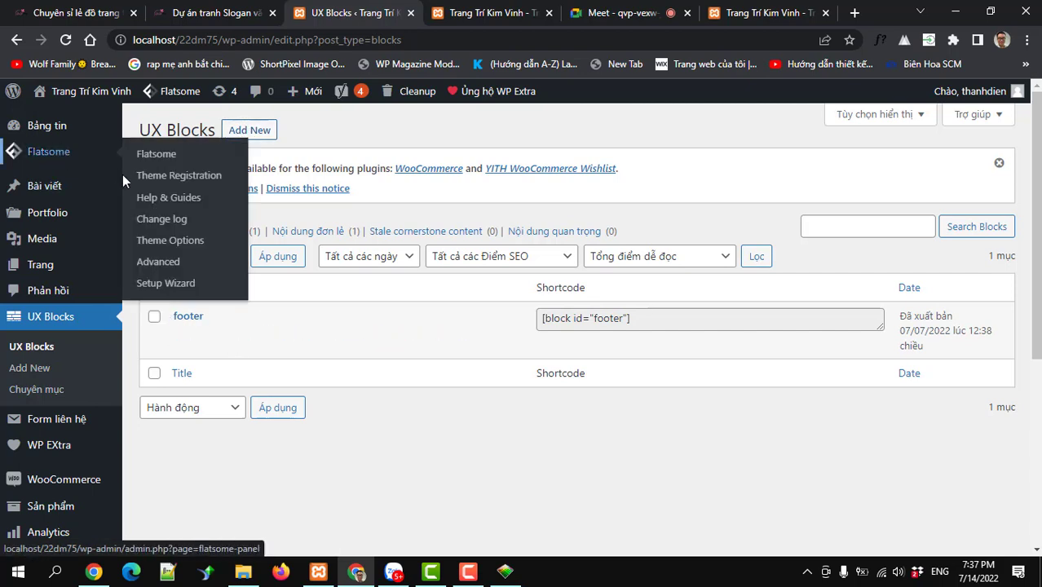
right_click(174, 242)
left_click(197, 254)
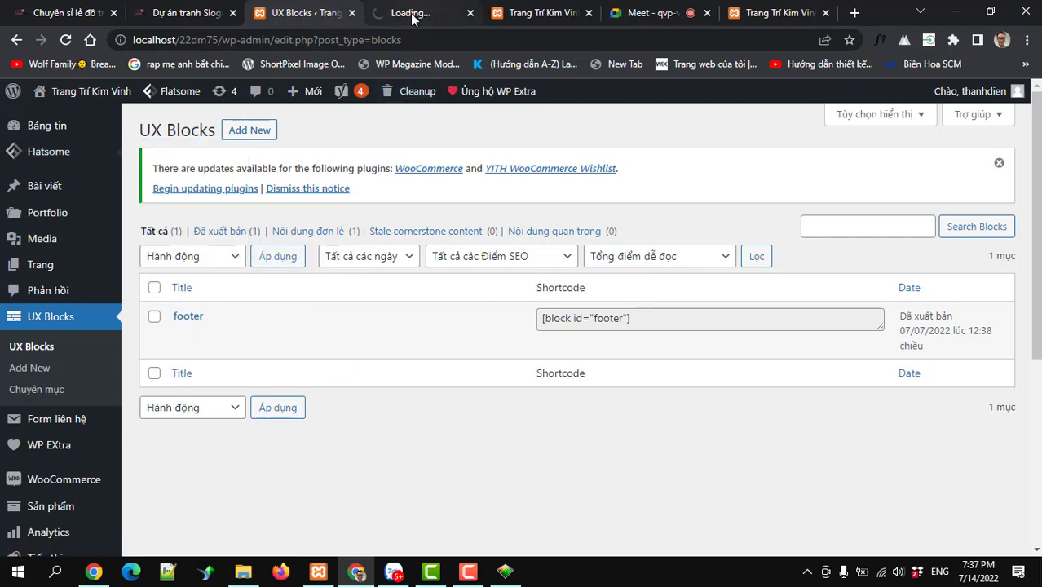
left_click(412, 12)
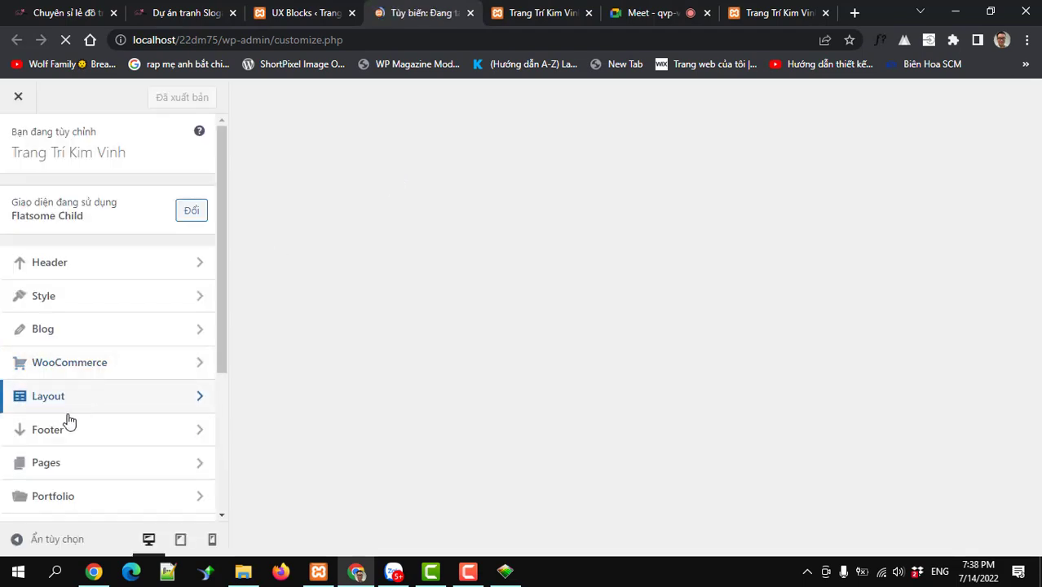
left_click(65, 430)
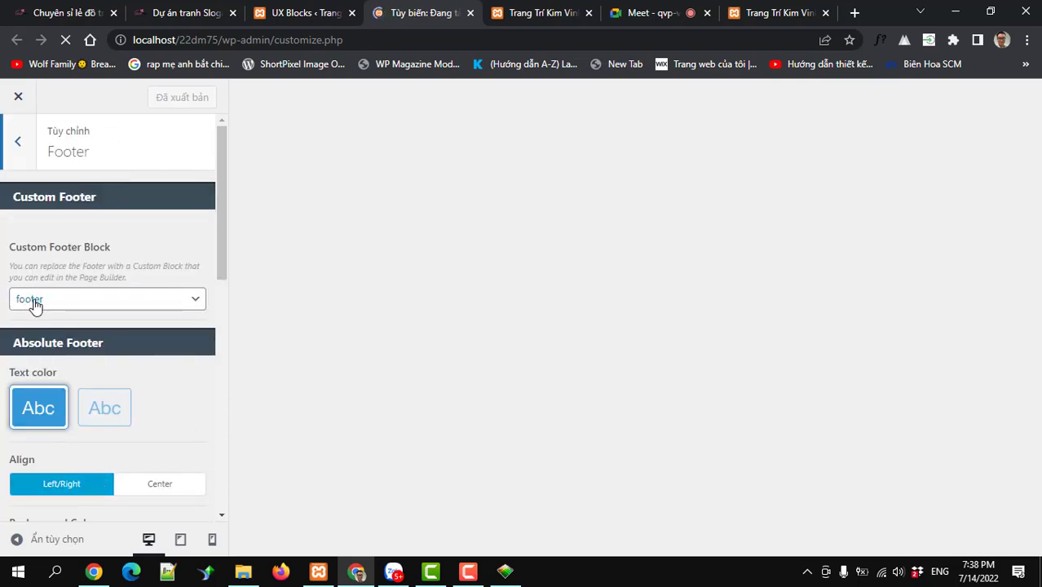
left_click(269, 16)
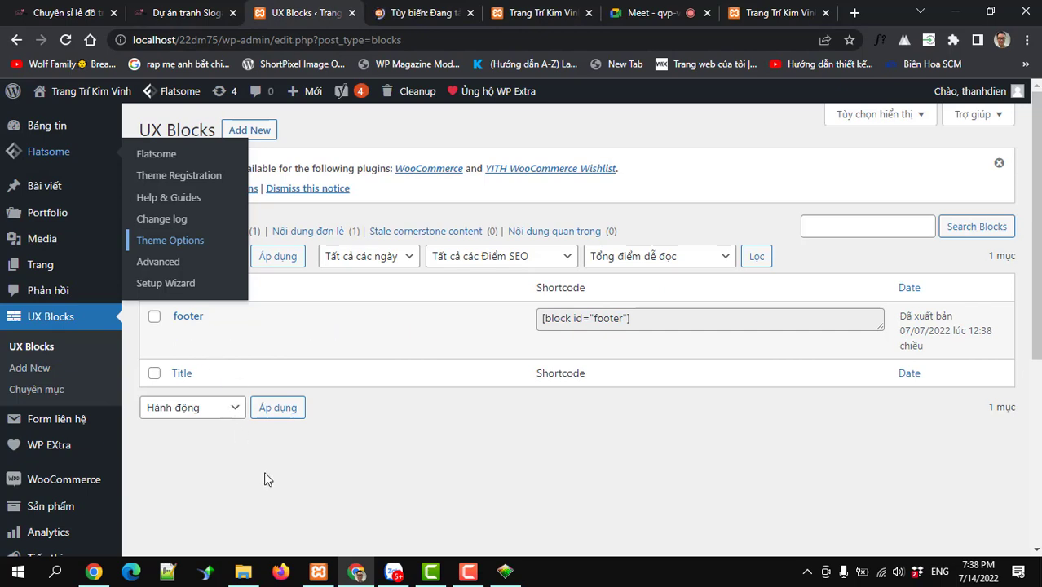
mouse_move(216, 359)
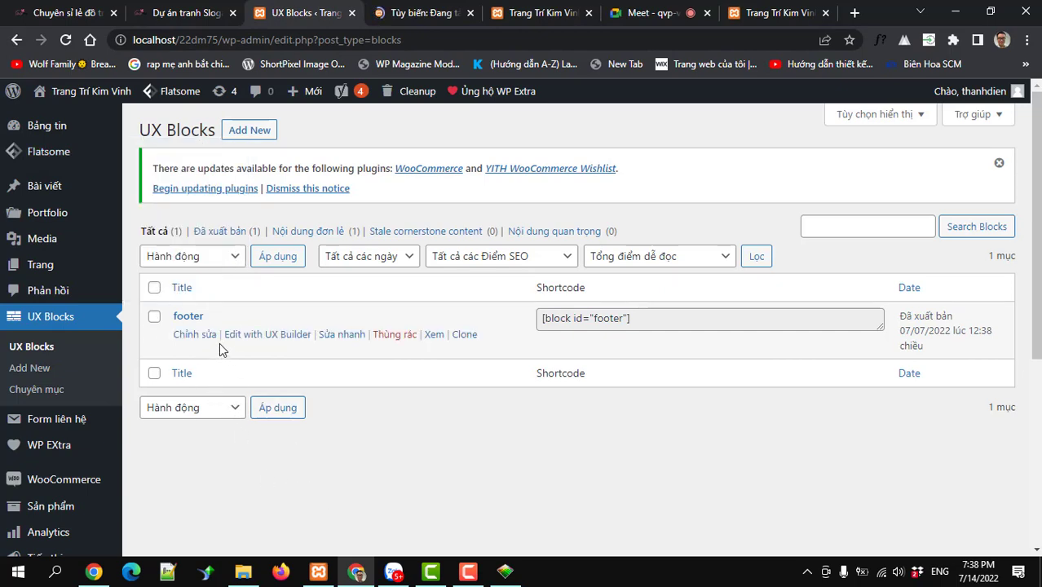
left_click(428, 14)
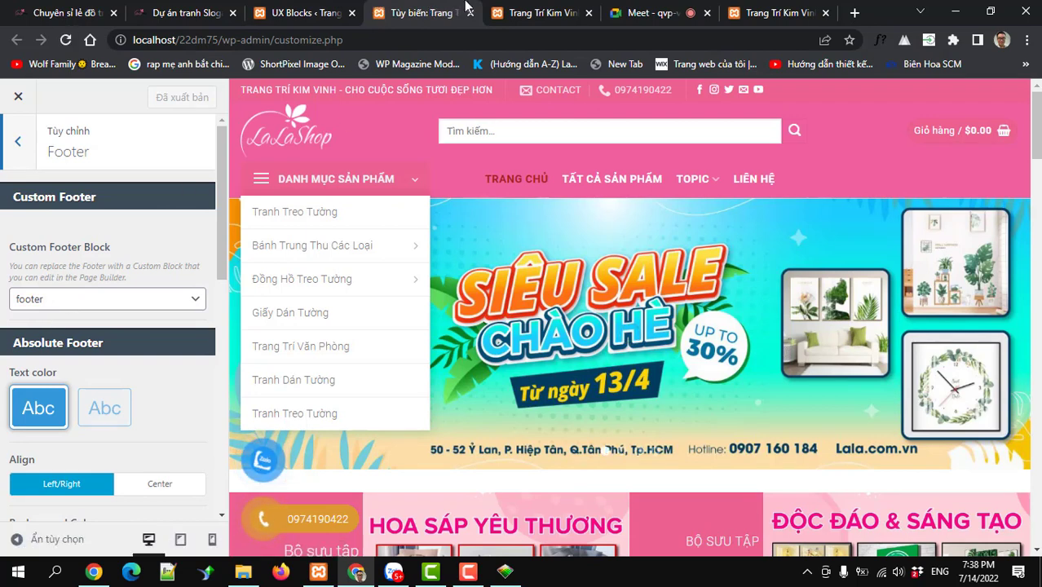
left_click(469, 13)
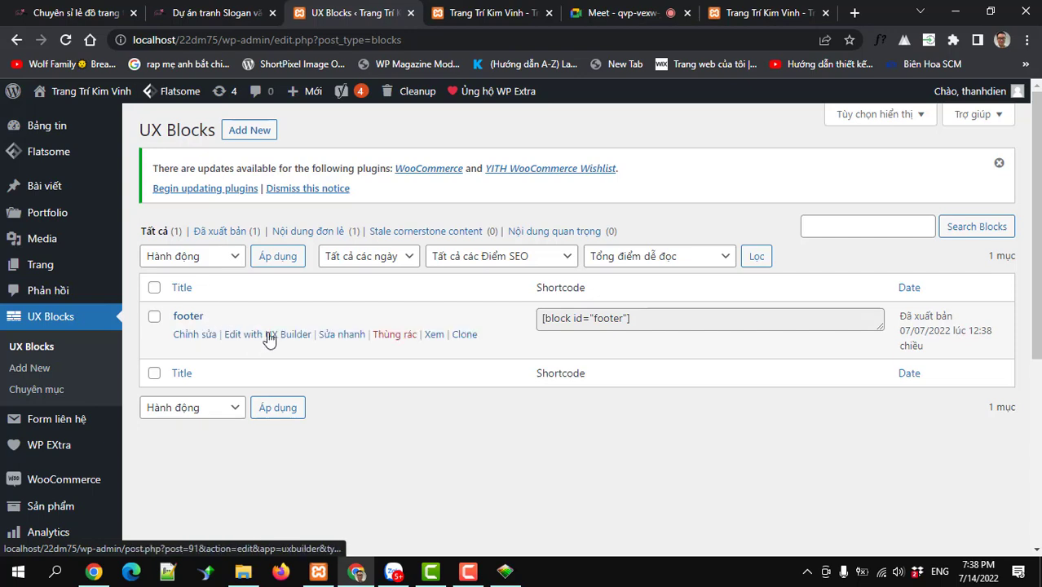
- Check the footer on the live site, return to the UX Blocks list and open the footer block in UX Builder
left_click(468, 13)
mouse_move(474, 284)
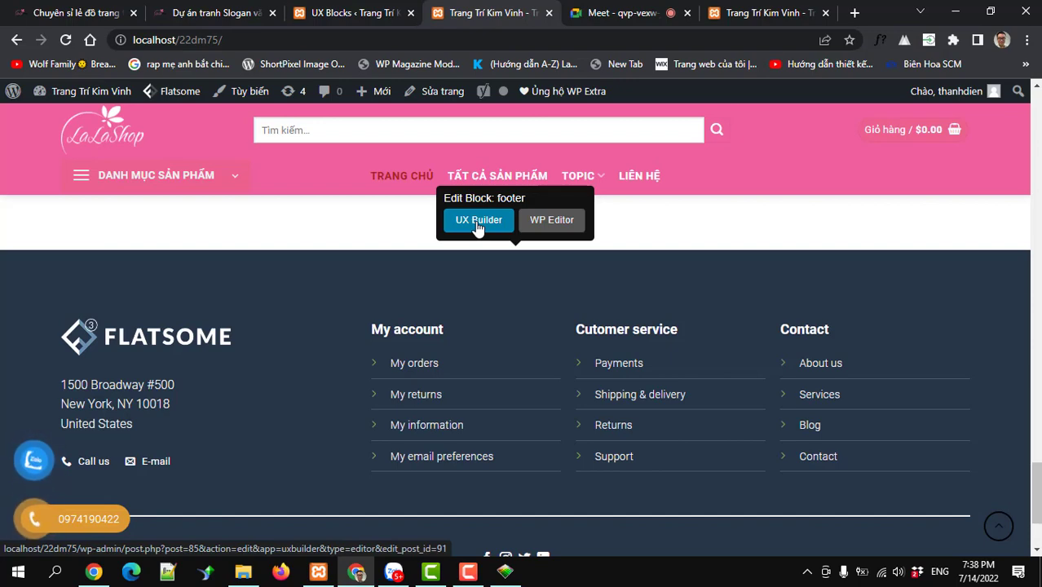
left_click(337, 18)
left_click(262, 336)
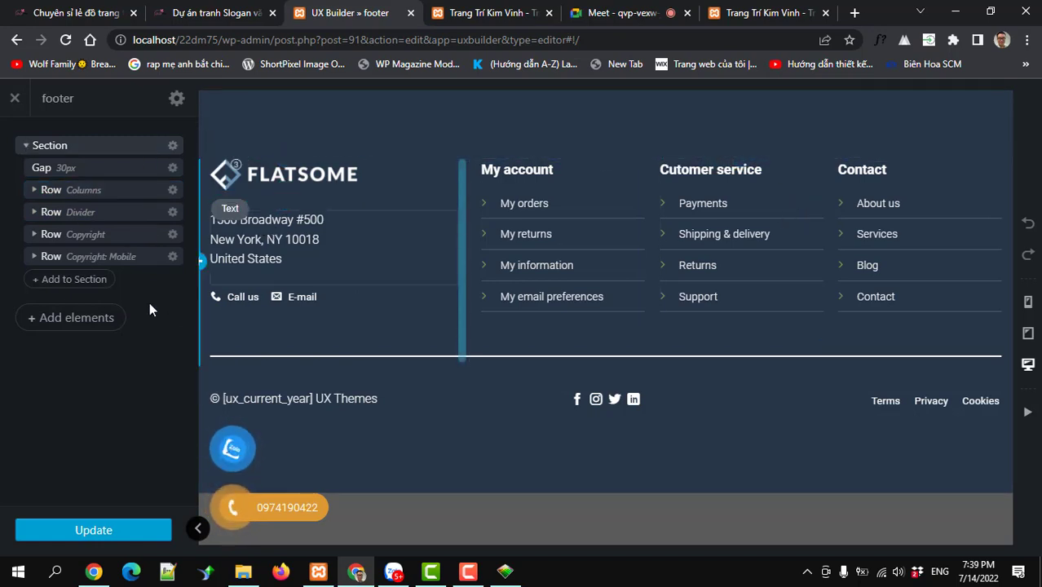
- Browse the pre-designed Footer layouts in Flatsome Studio and close the library without importing one
left_click(87, 319)
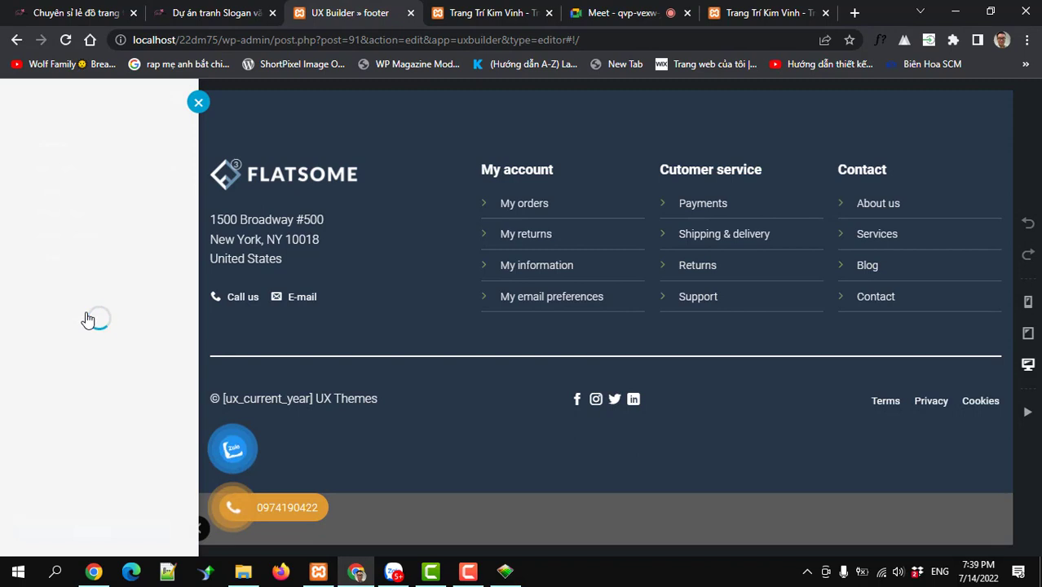
left_click(89, 178)
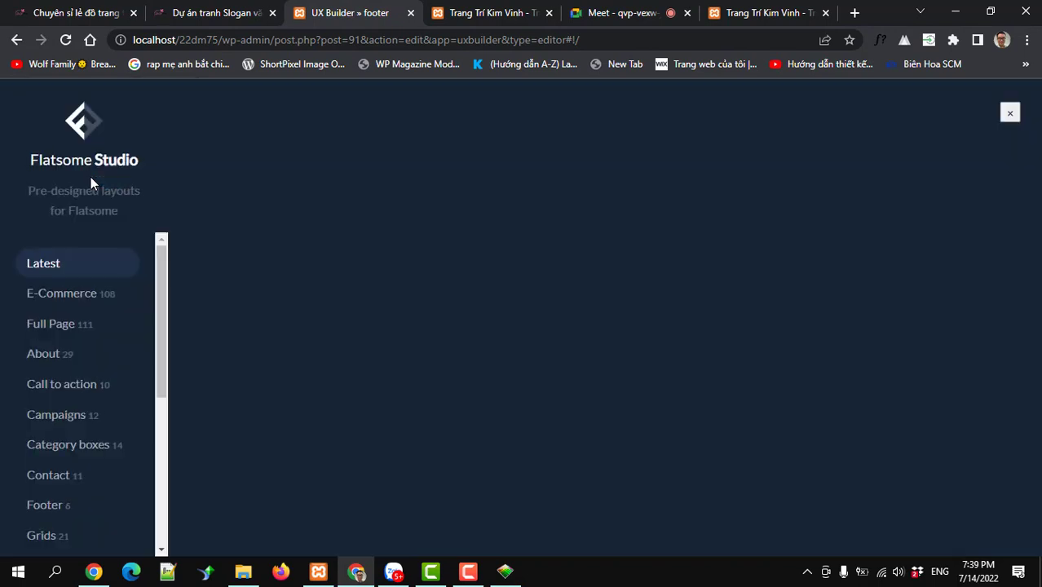
scroll(124, 409, "down", 5)
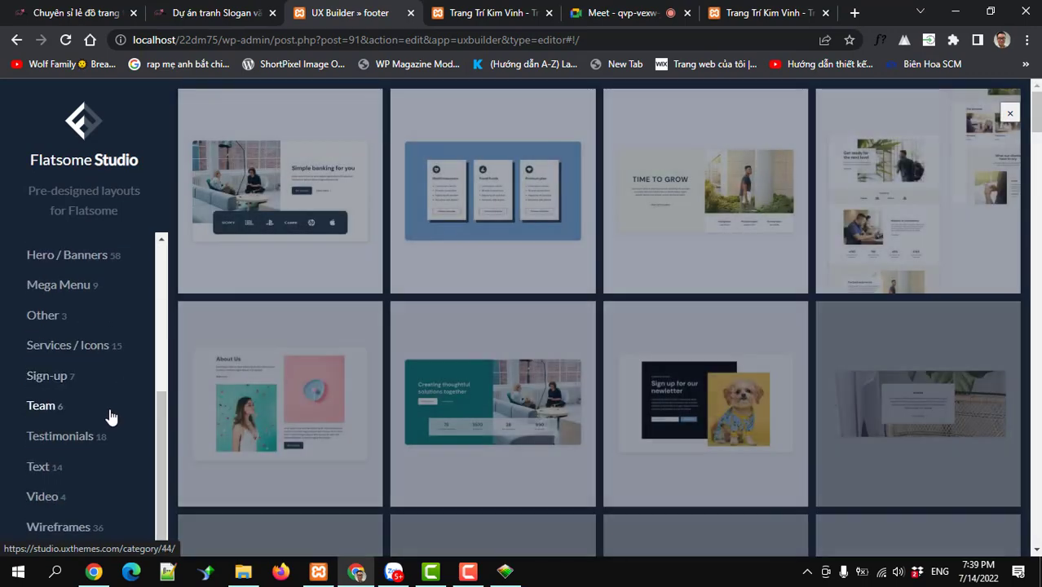
scroll(98, 411, "down", 5)
scroll(45, 394, "up", 3)
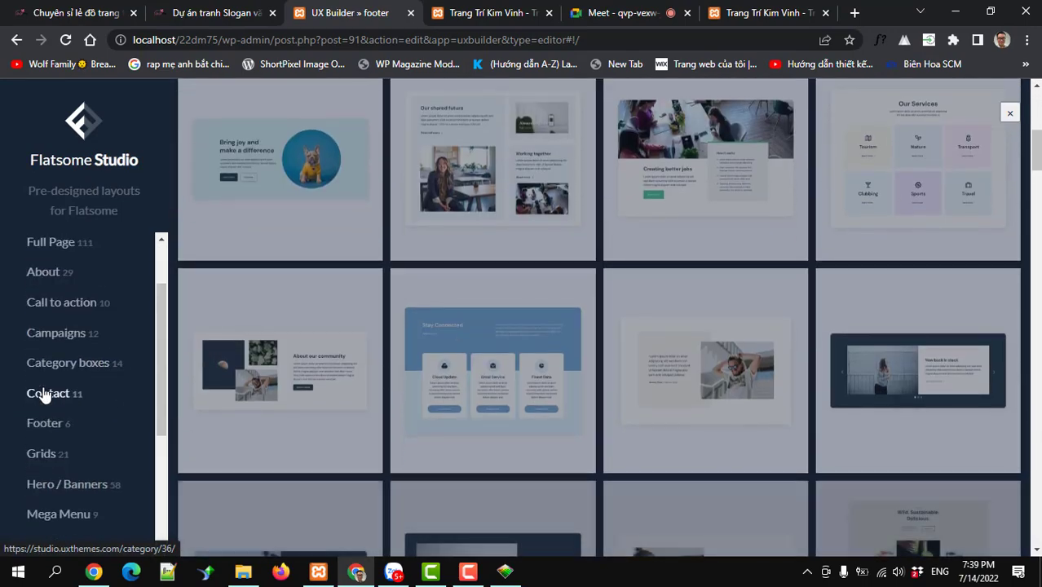
scroll(45, 394, "down", 2)
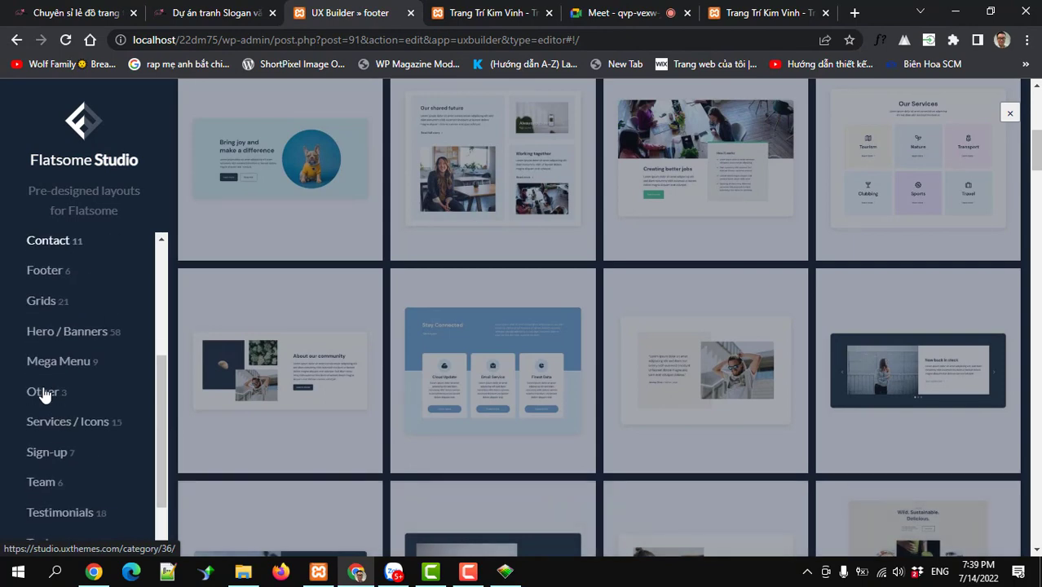
left_click(45, 278)
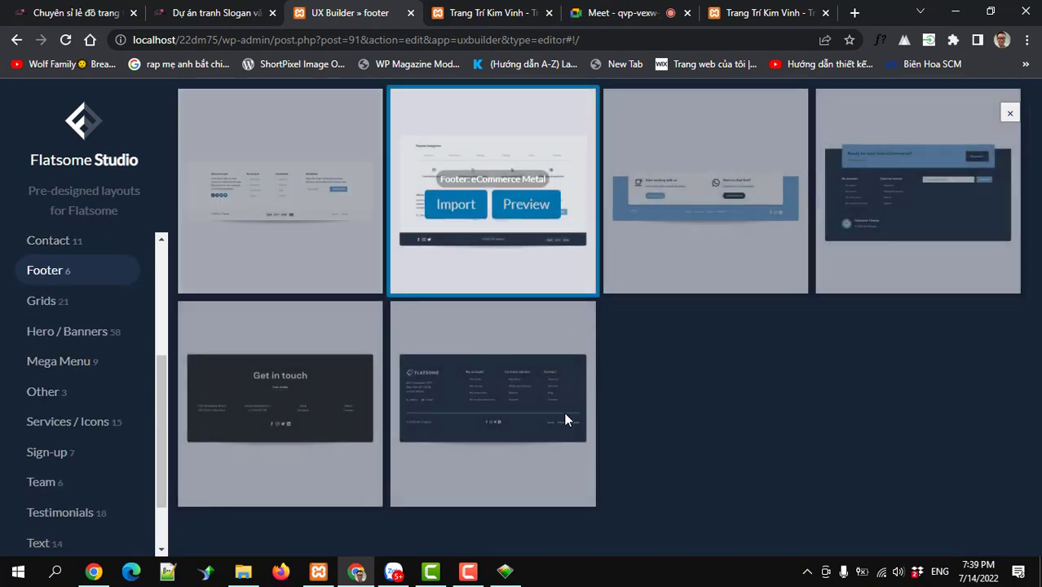
mouse_move(316, 448)
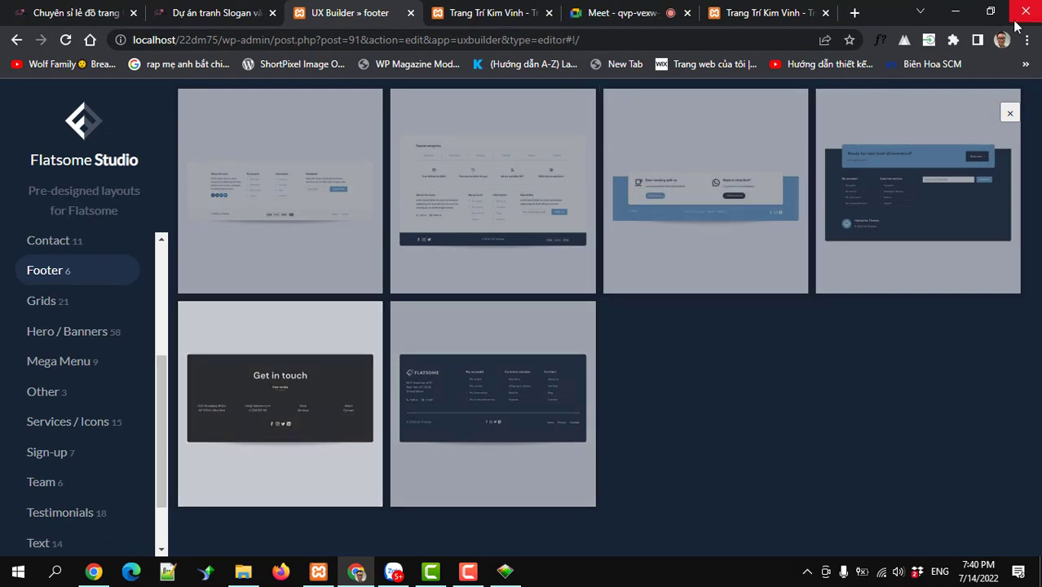
left_click(1009, 113)
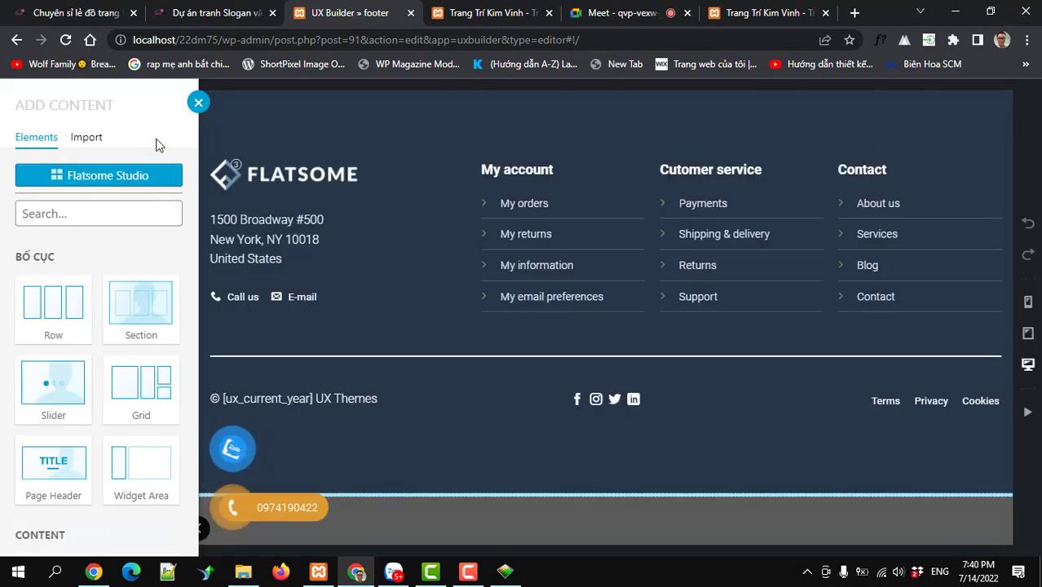
left_click(198, 102)
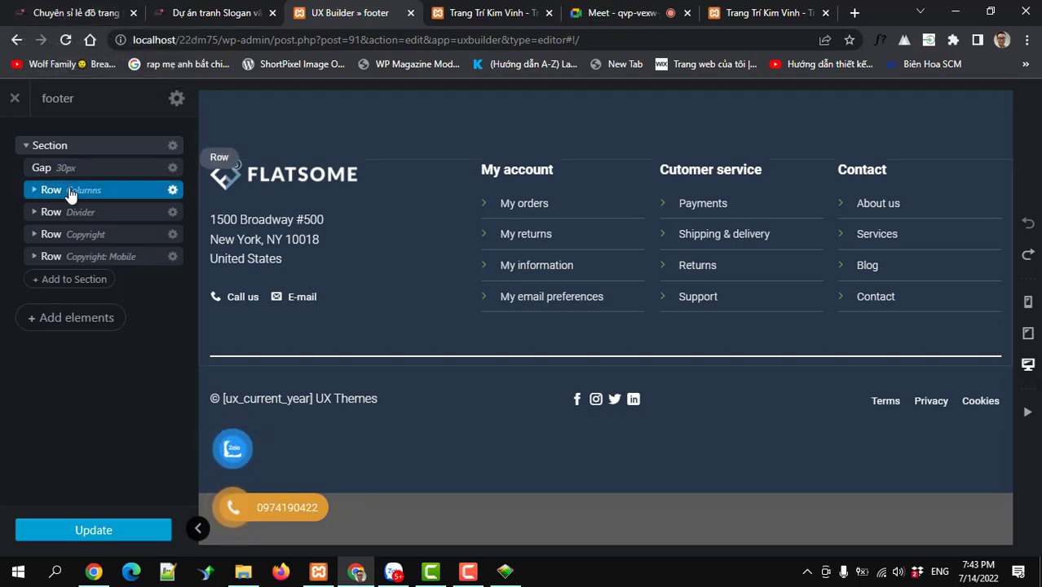
- Clear all content of the footer block through its post settings, apply the change and update the block
left_click(175, 101)
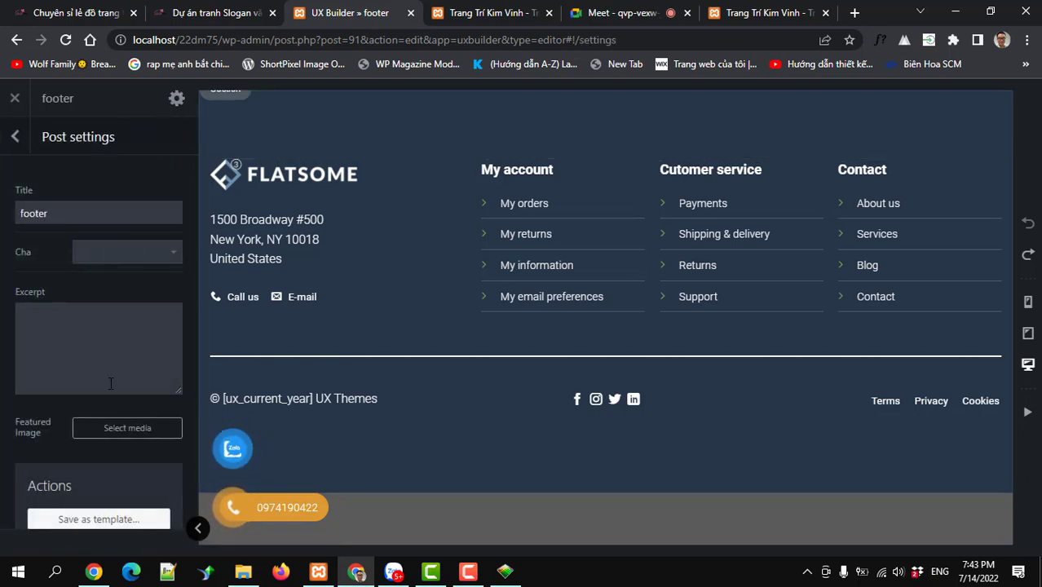
scroll(103, 435, "down", 1)
left_click(87, 455)
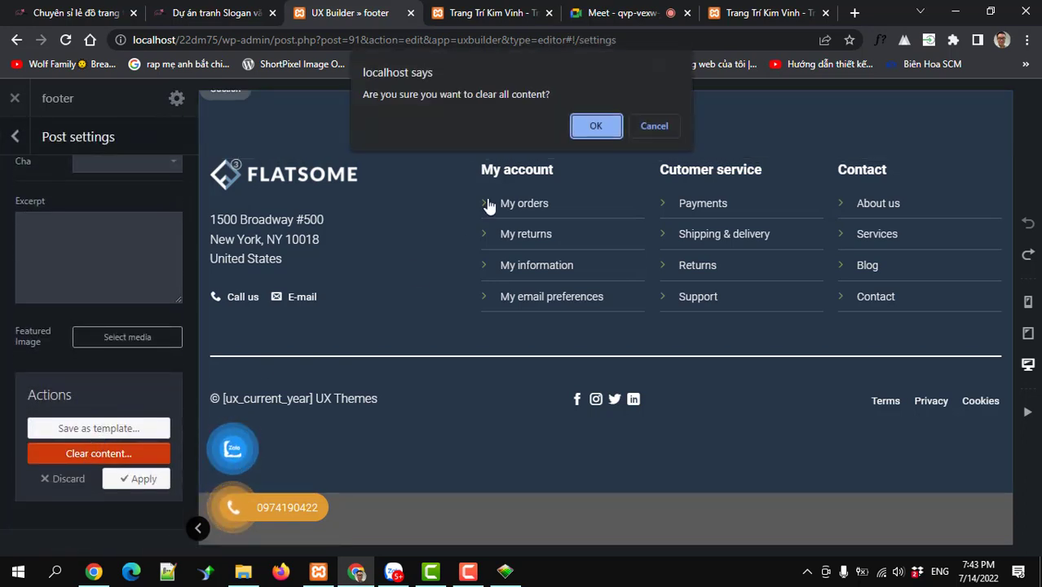
left_click(579, 128)
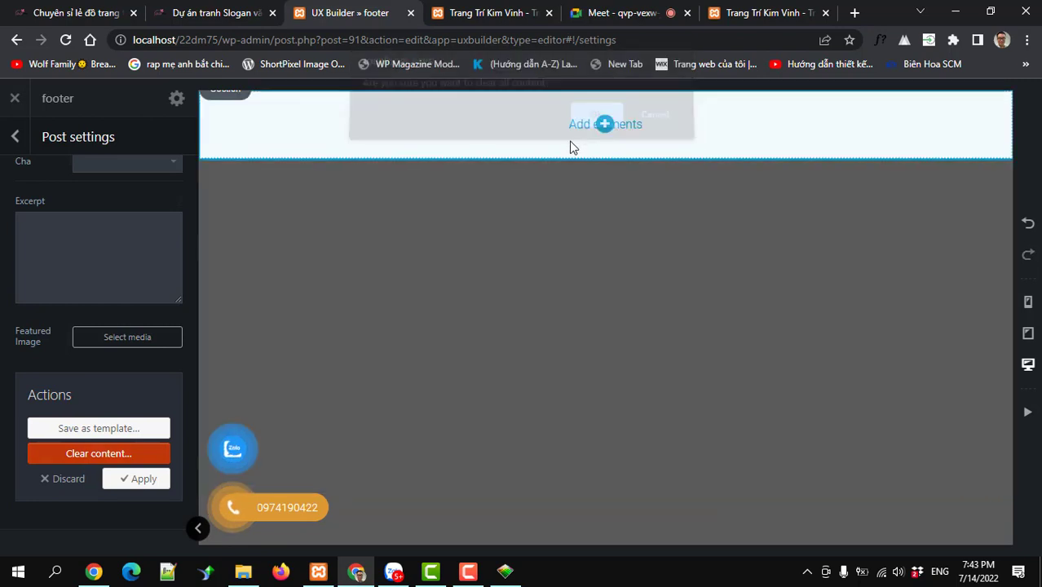
left_click(127, 485)
left_click(104, 530)
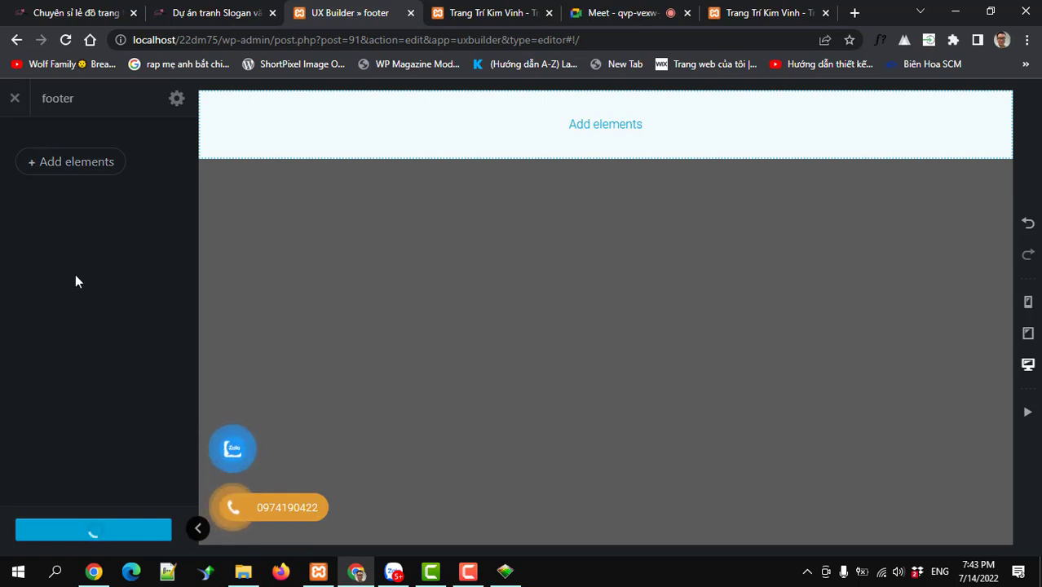
- Search the elements for "se" and add a Section to the empty footer block
left_click(70, 162)
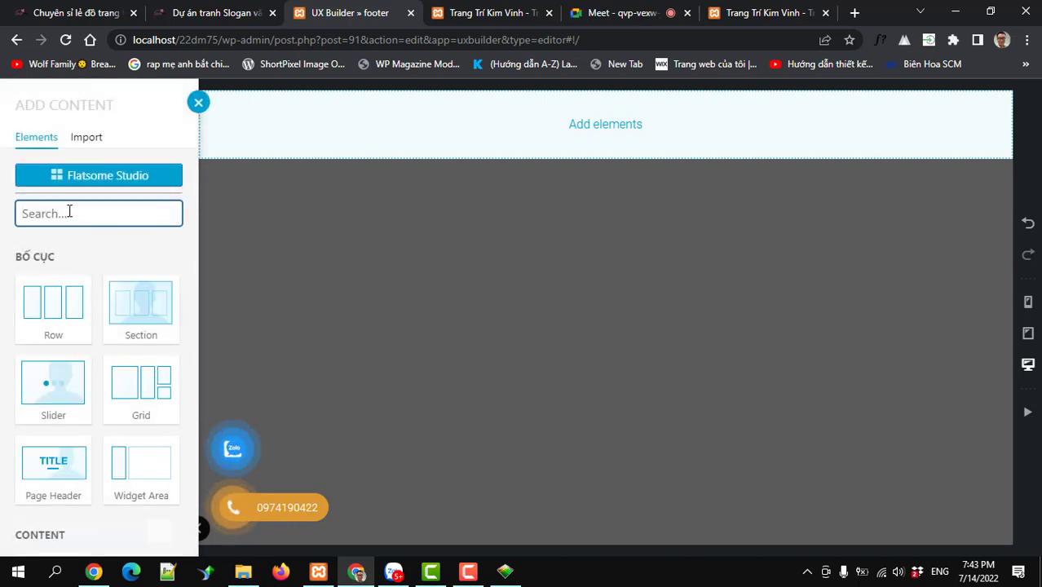
type("se")
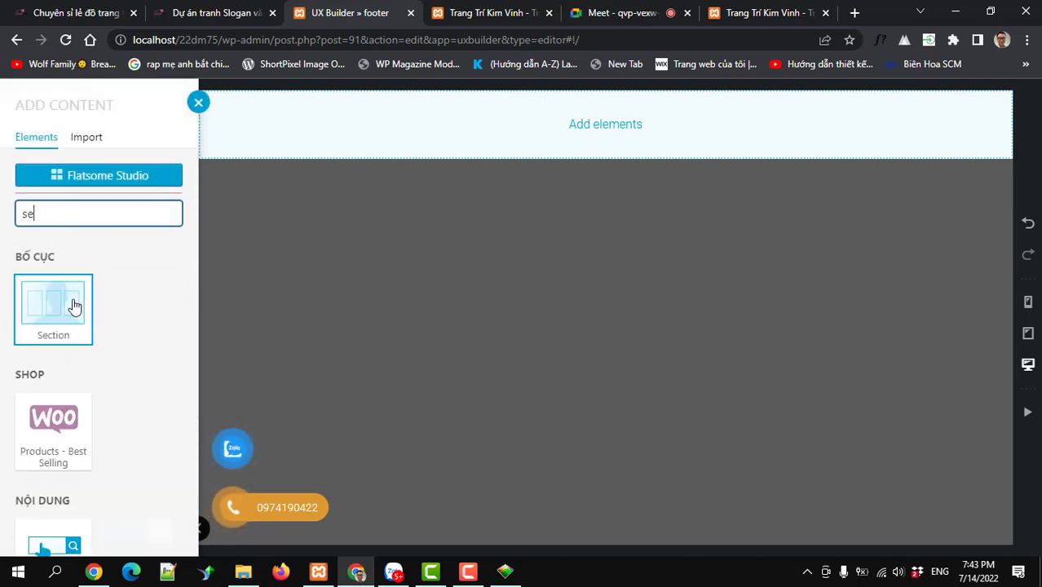
left_click(65, 308)
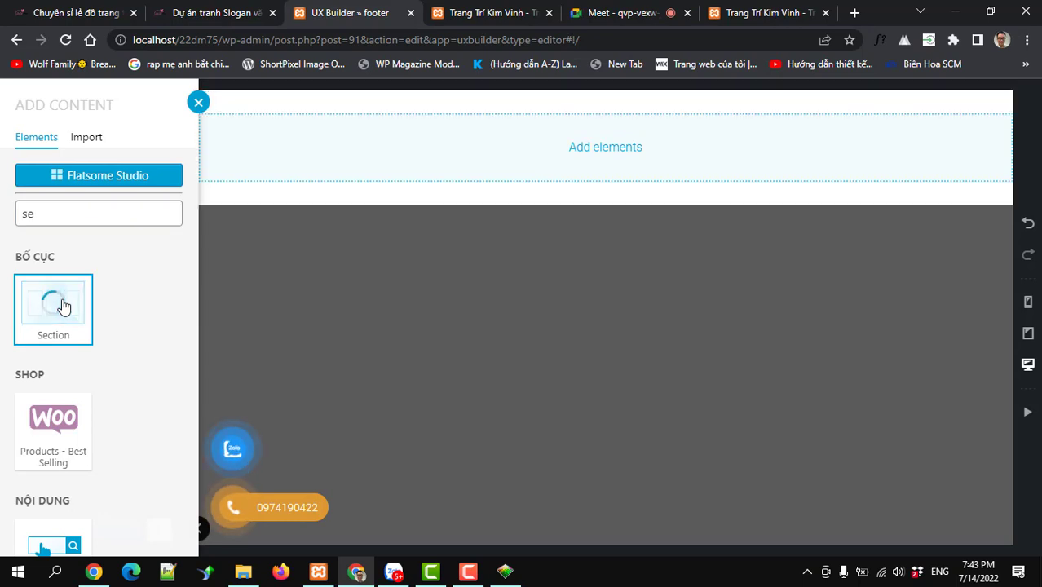
- Accept the new section's preset, set its background colour to #f7f7f7, apply the change and update the block
scroll(69, 309, "down", 4)
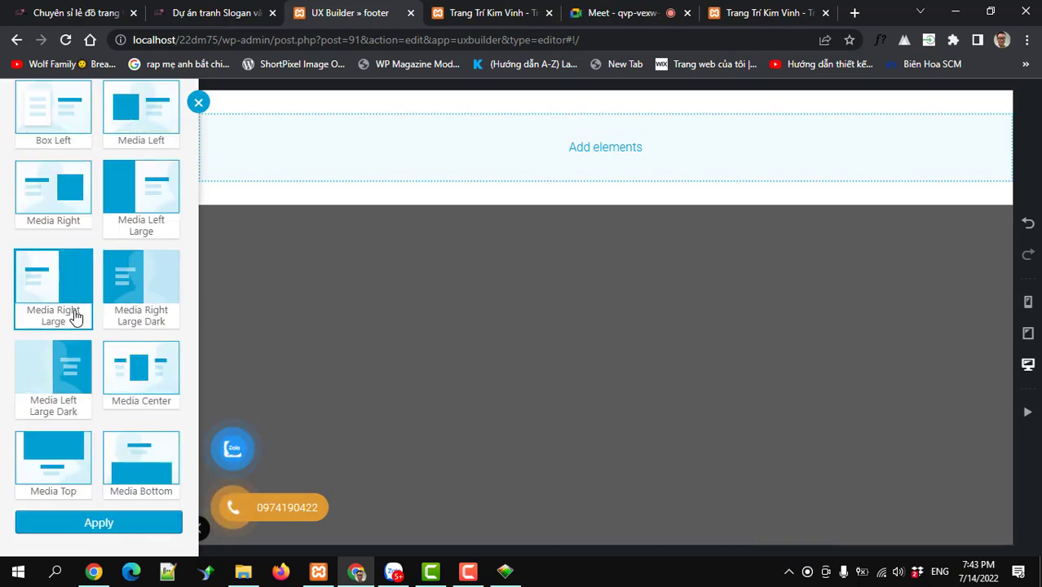
left_click(89, 523)
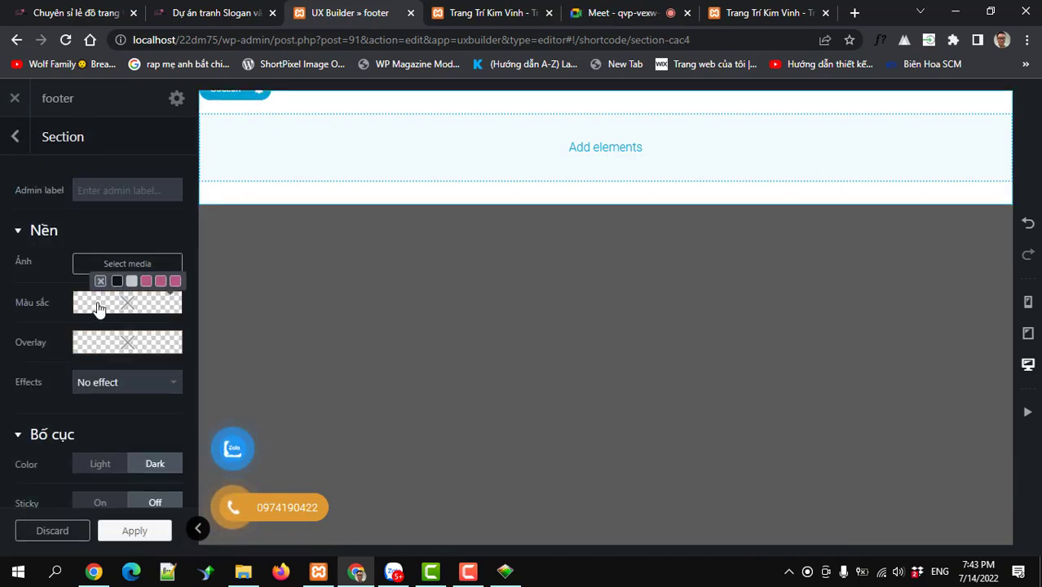
left_click(98, 308)
left_click(101, 456)
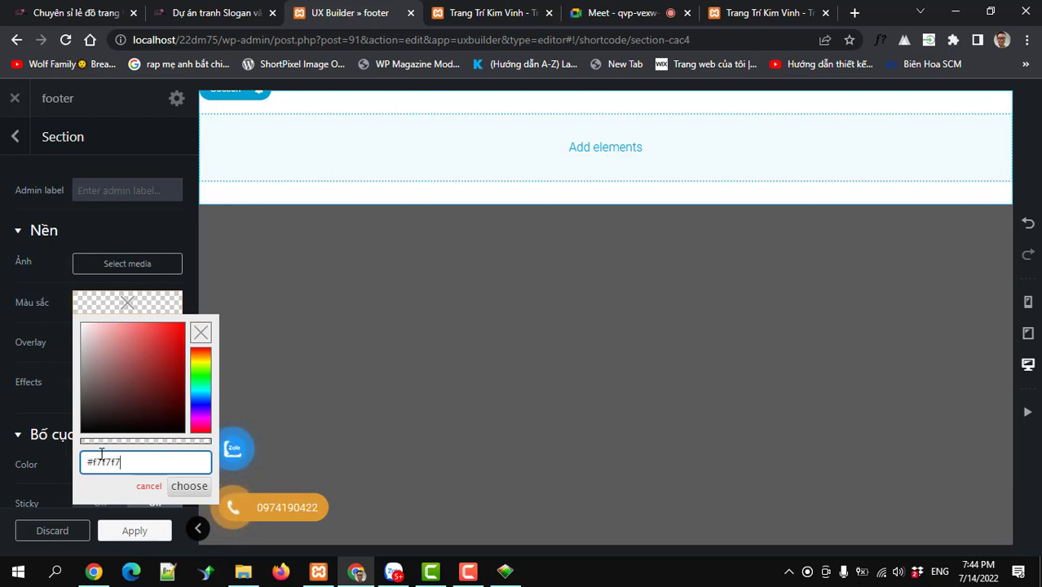
left_click(189, 488)
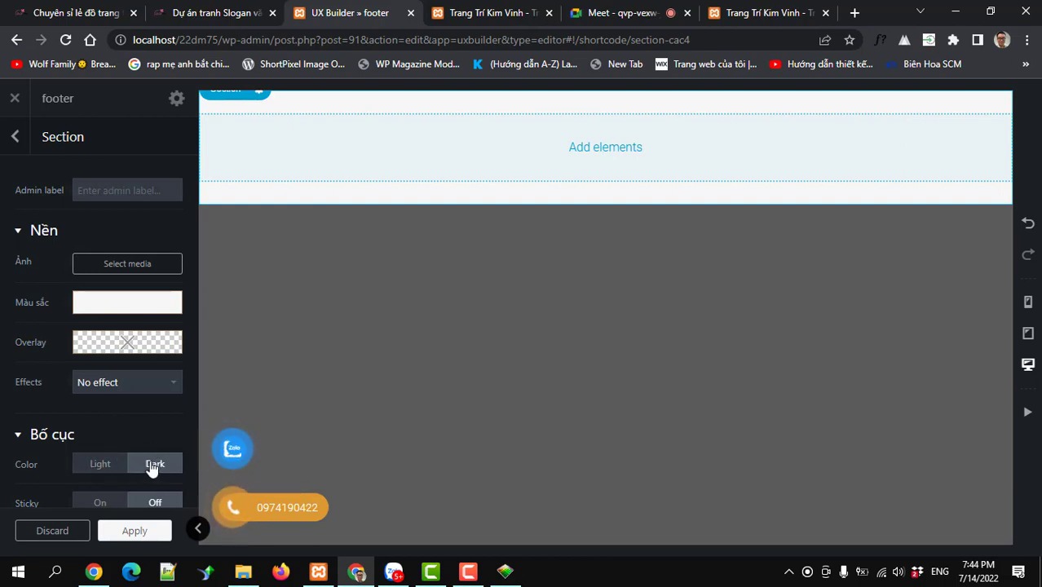
left_click(134, 532)
left_click(135, 531)
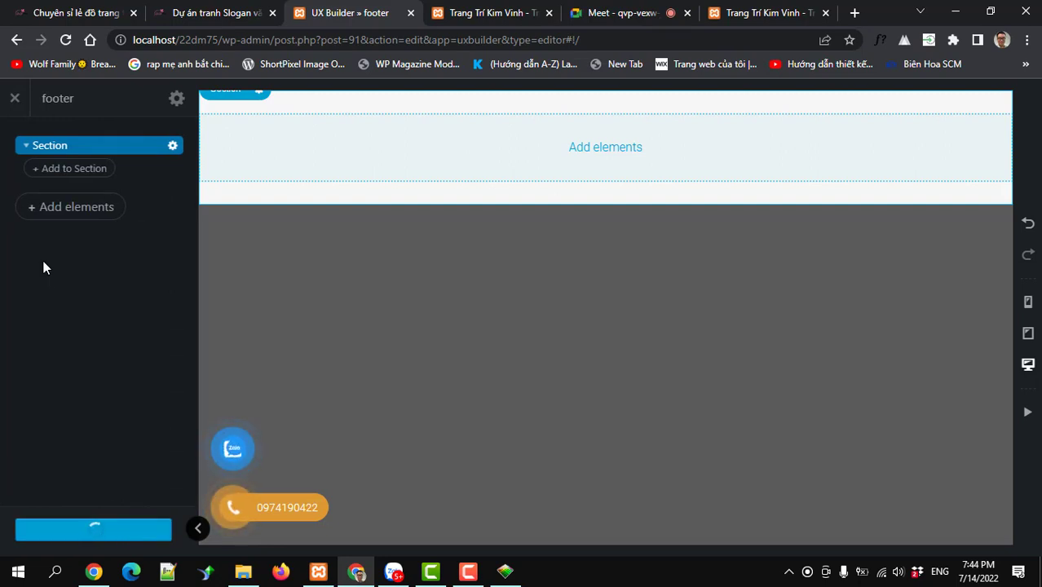
- Add a Row with the 4 Columns preset inside the section
left_click(61, 171)
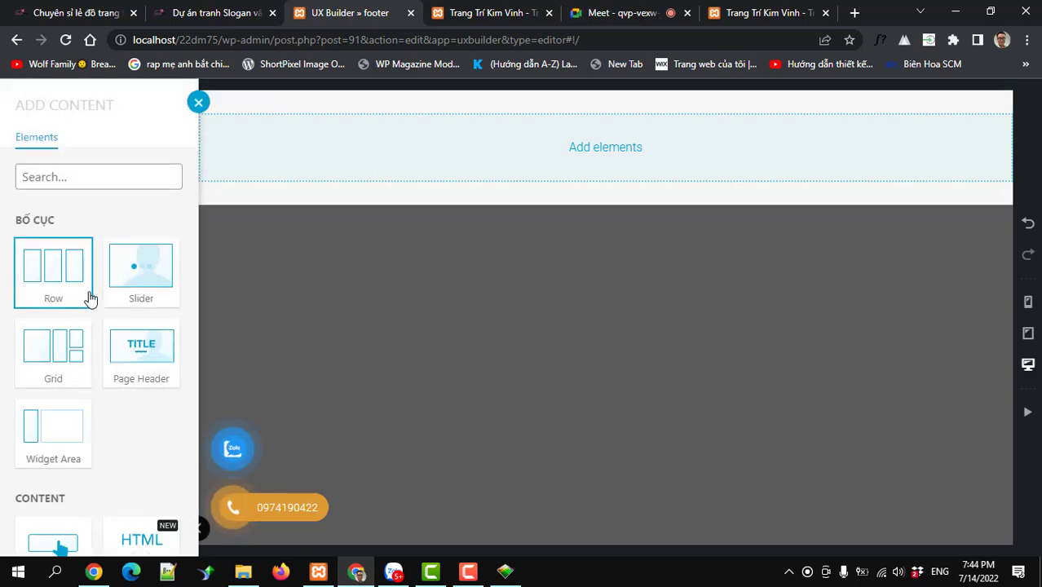
left_click(69, 292)
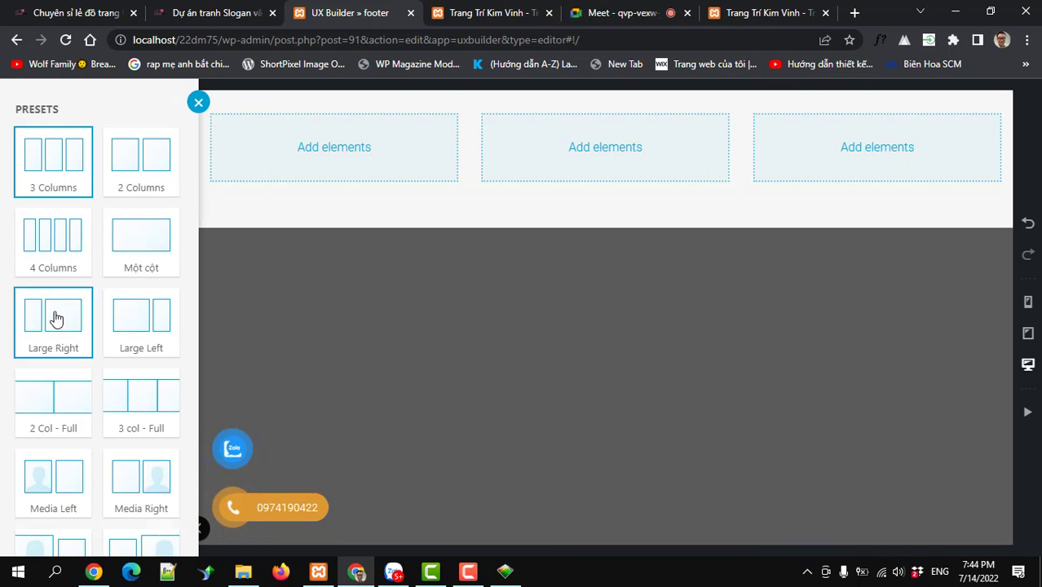
left_click(45, 250)
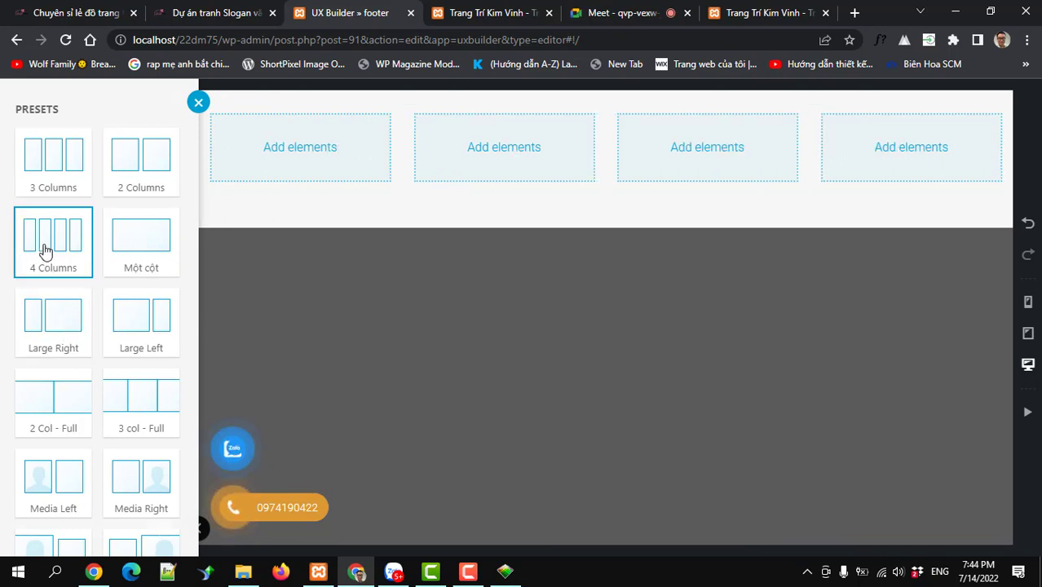
scroll(93, 472, "down", 3)
left_click(82, 523)
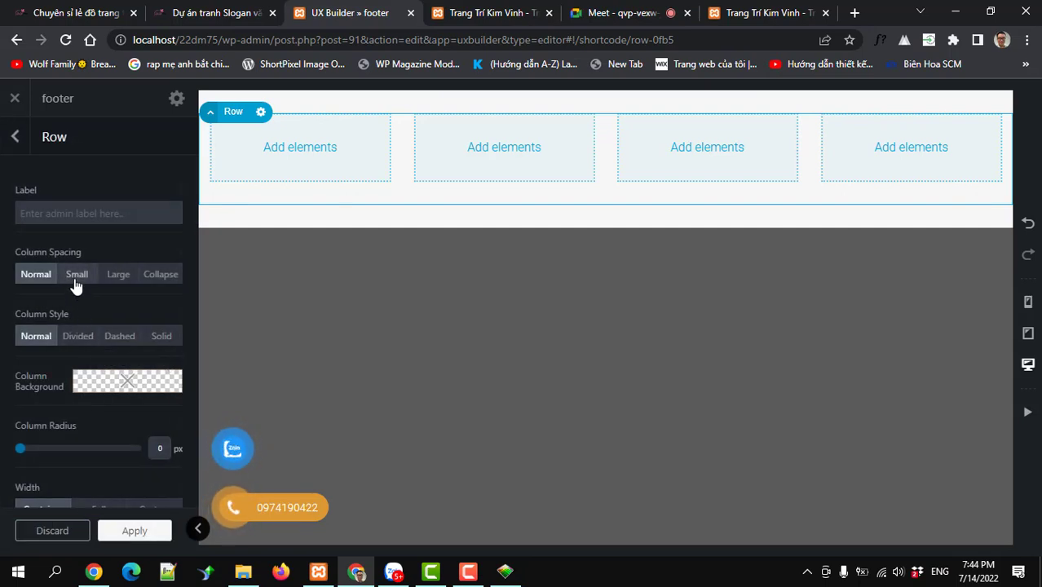
- Set the row's column spacing to Small, apply it and update the block
left_click(75, 277)
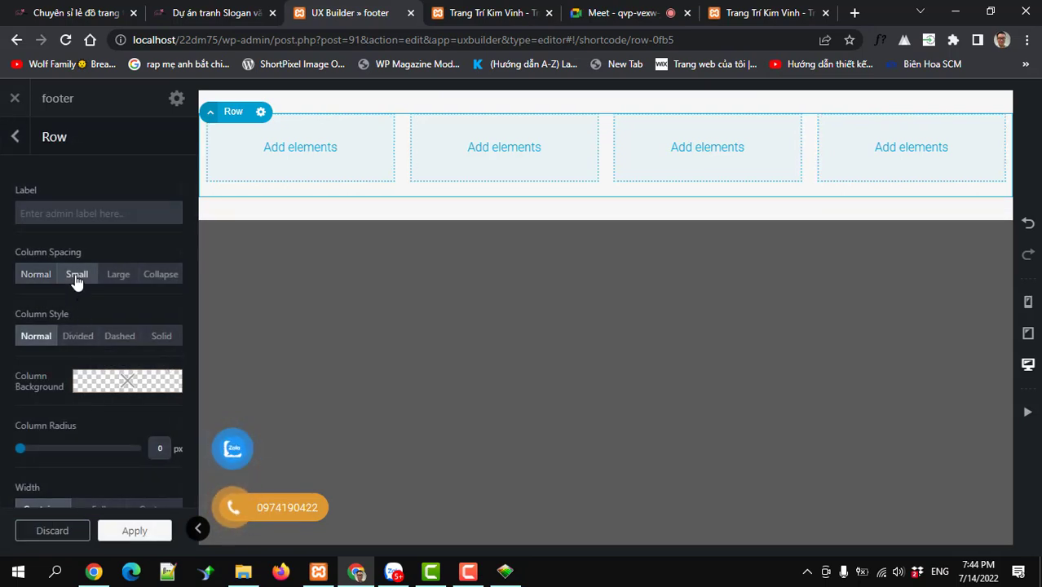
left_click(115, 531)
left_click(103, 532)
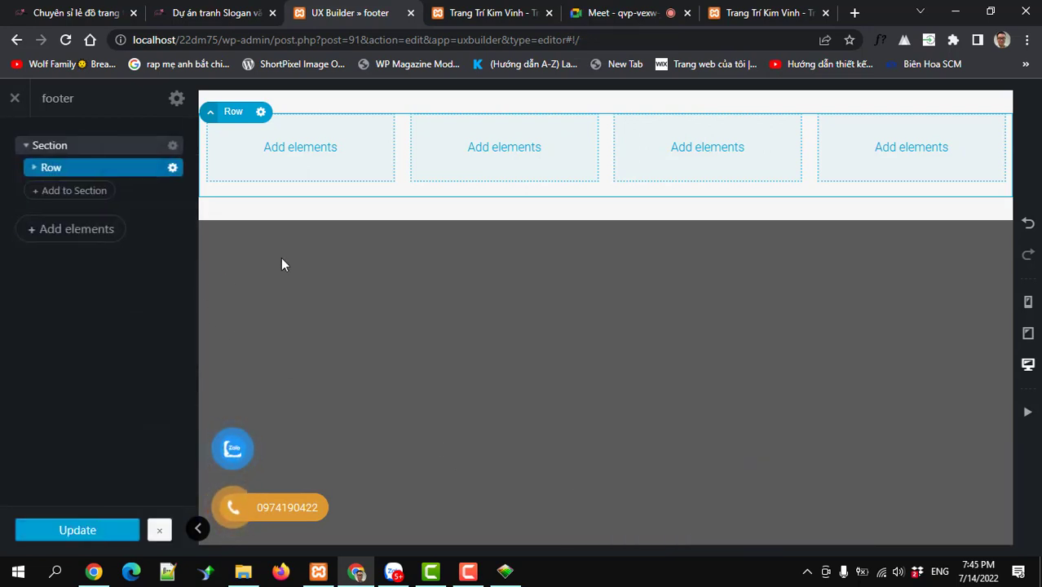
- Search the elements for "text" and add a Text element with the Headline preset to the row's first column
left_click(34, 169)
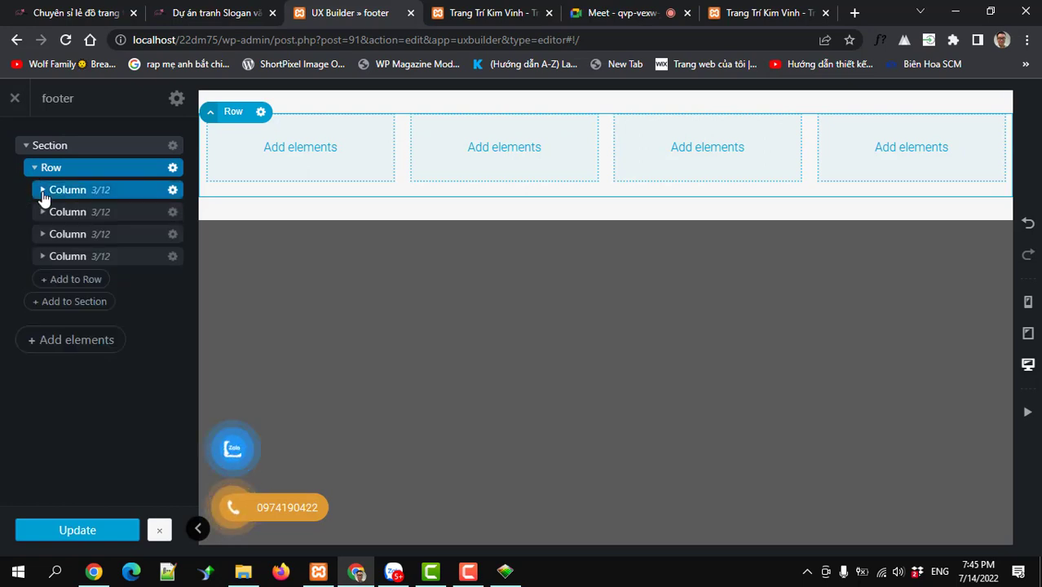
left_click(43, 191)
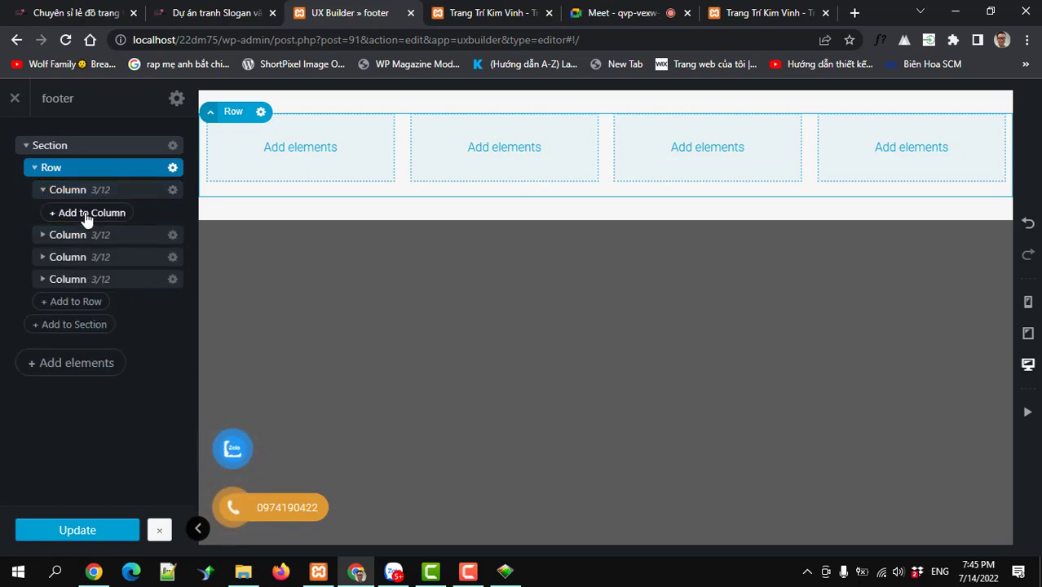
left_click(86, 213)
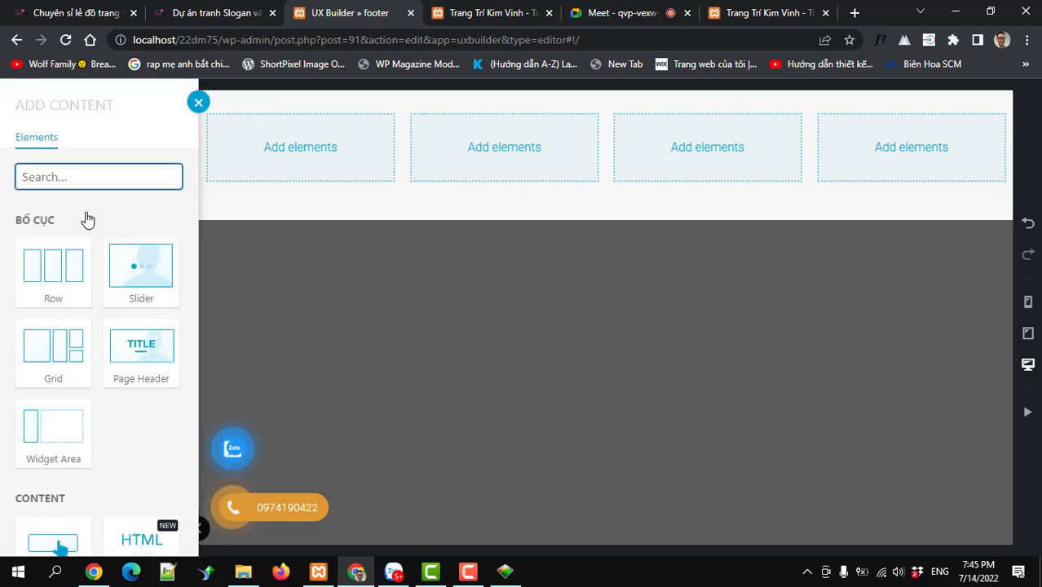
type("e")
key("BackSpace")
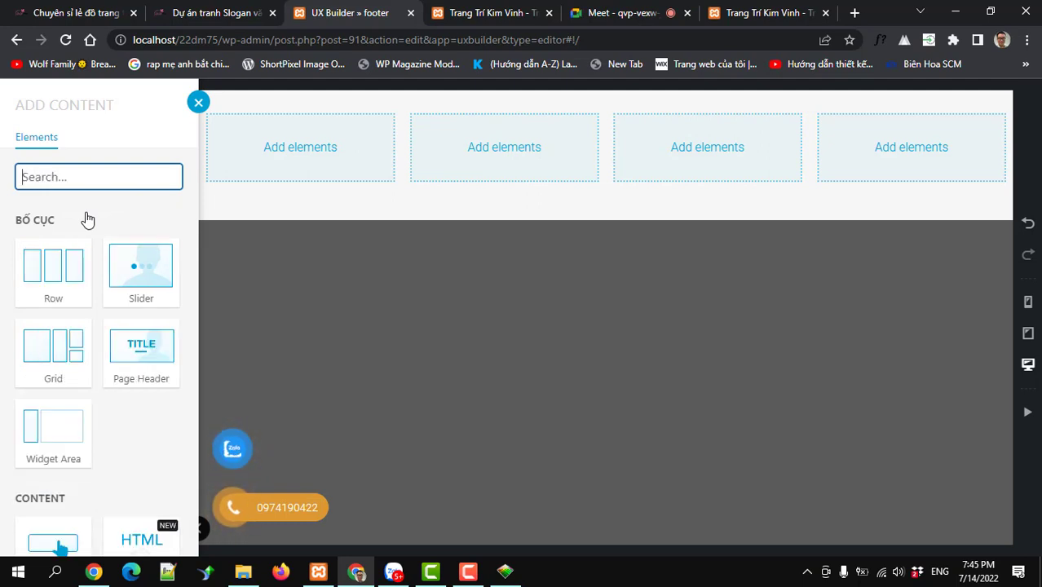
type("text")
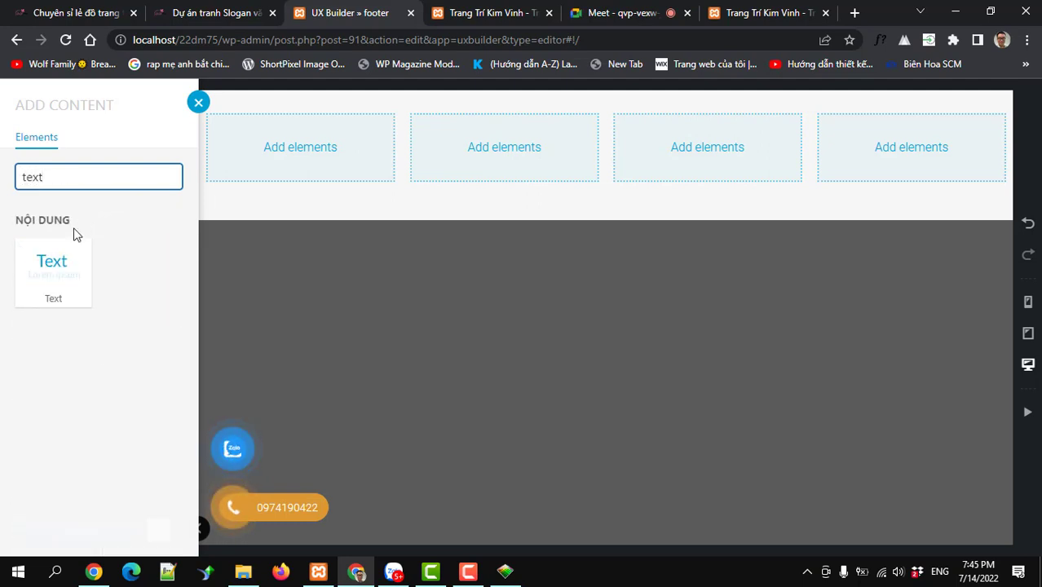
left_click(70, 267)
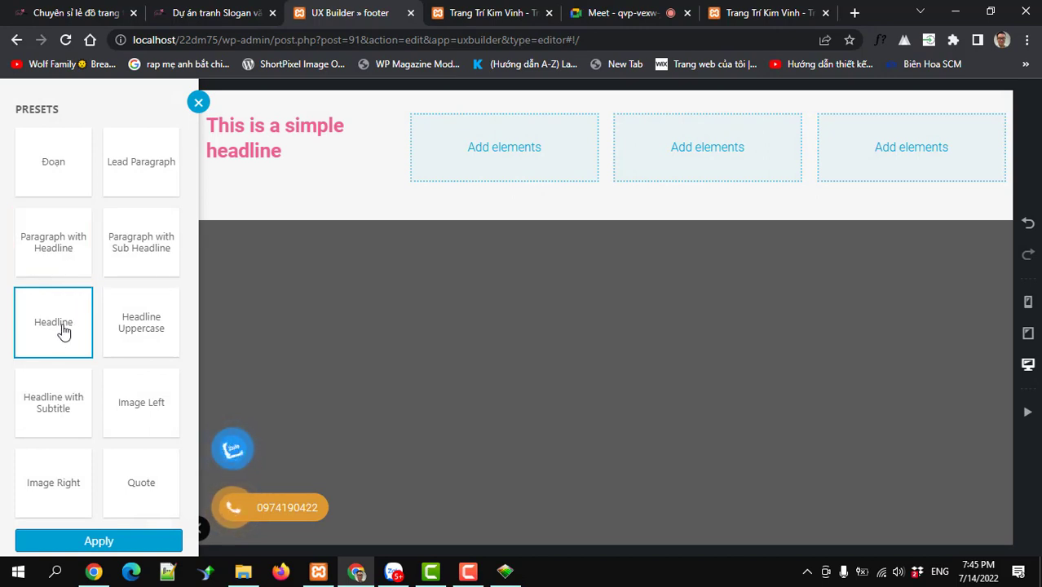
left_click(98, 540)
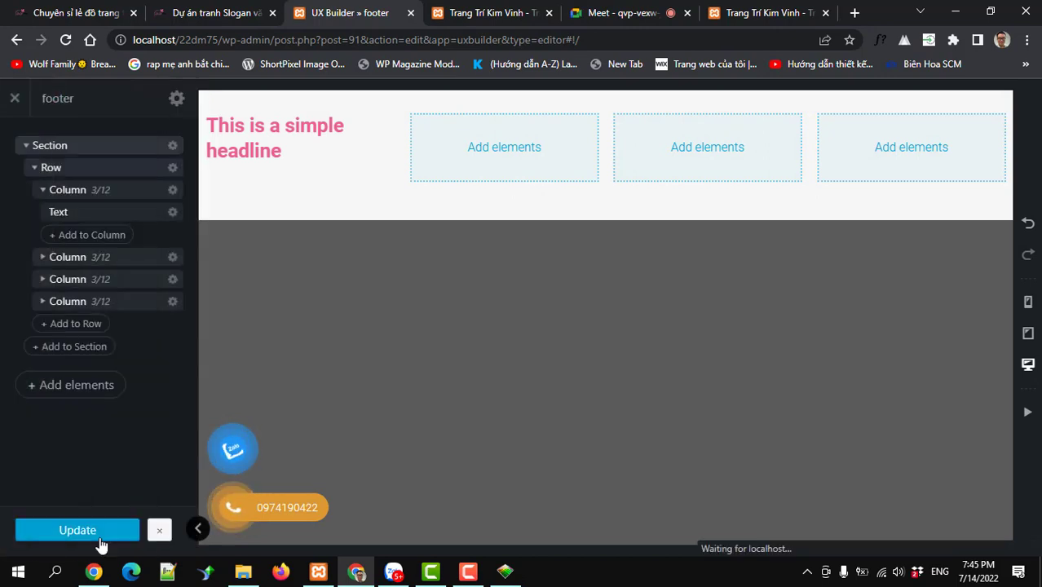
- Open the headline in the text editor and replace its text with "LALA SHOP", as in the lala.com.vn footer
left_click(78, 188)
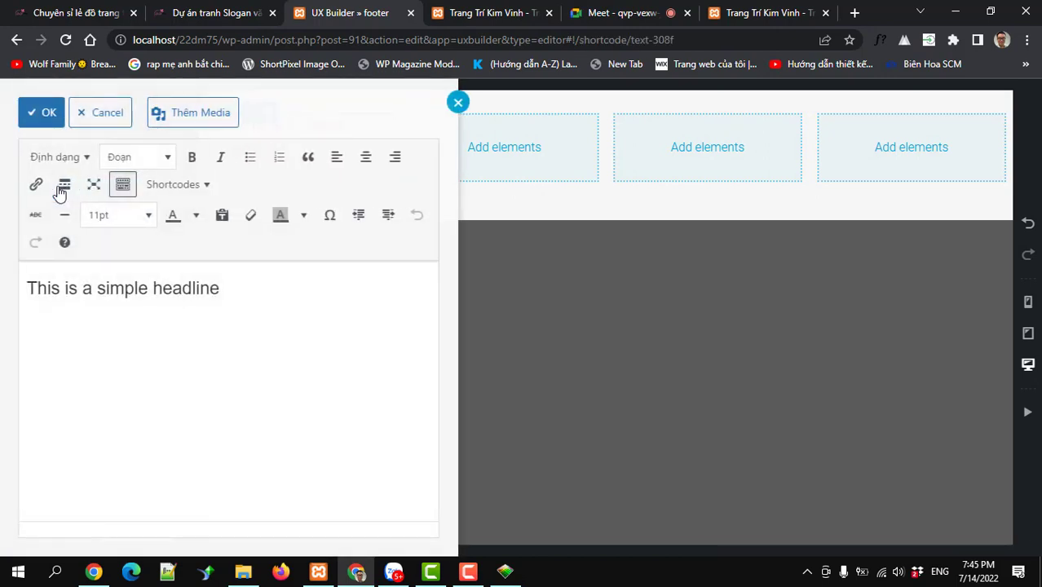
left_click_drag(222, 287, 4, 284)
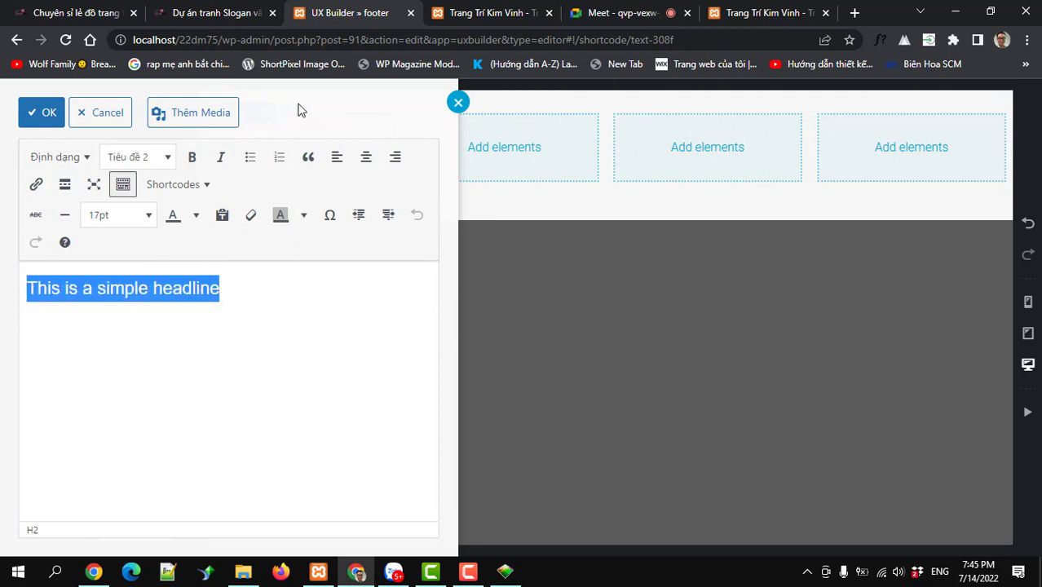
left_click(67, 12)
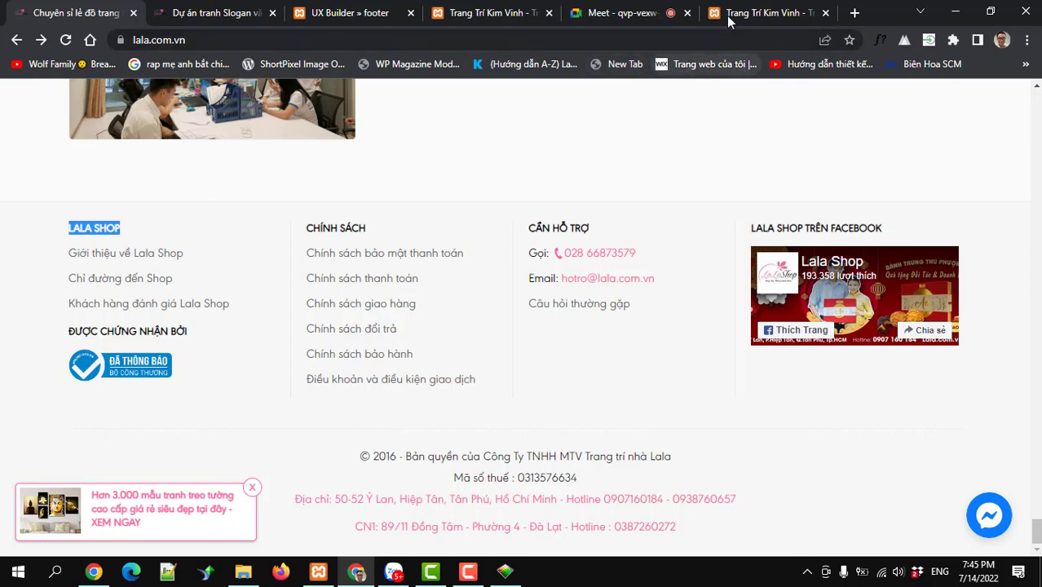
left_click(318, 9)
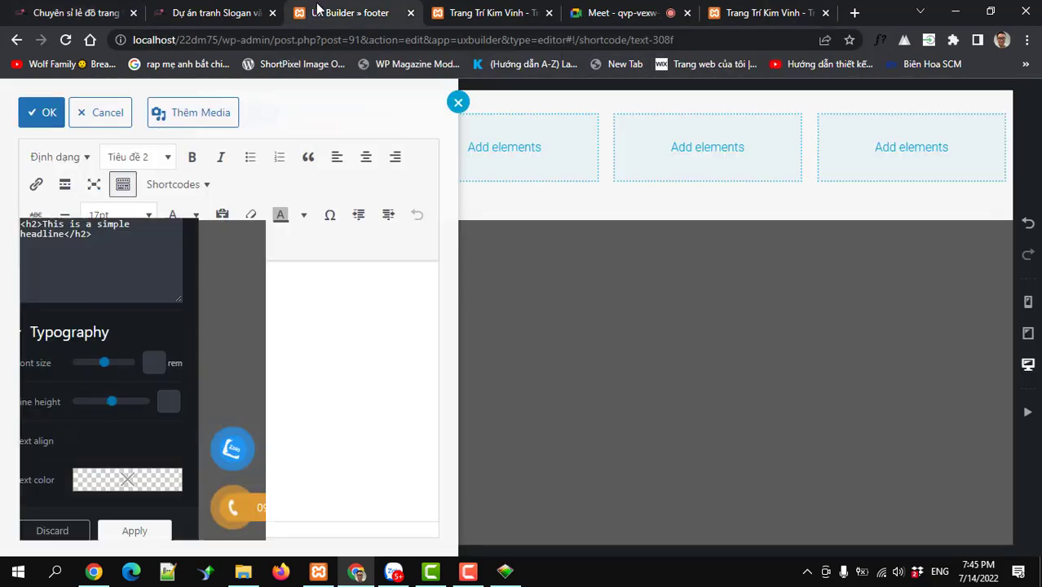
type("LALA SHOP")
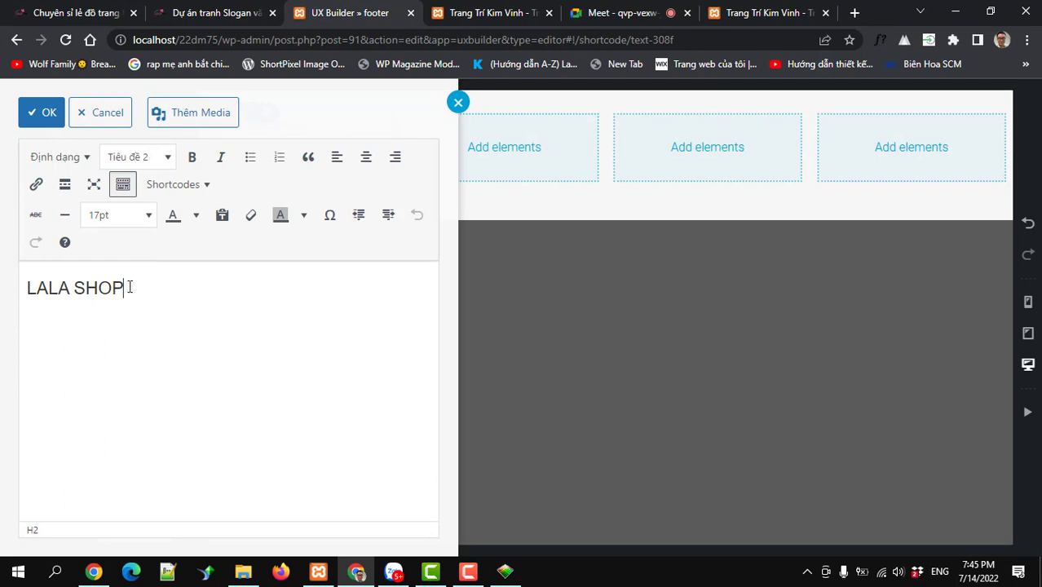
- Format the LALA SHOP text as heading level 3 (Tiêu đề 3), apply the change and update the block
left_click_drag(128, 287, 11, 287)
left_click(153, 159)
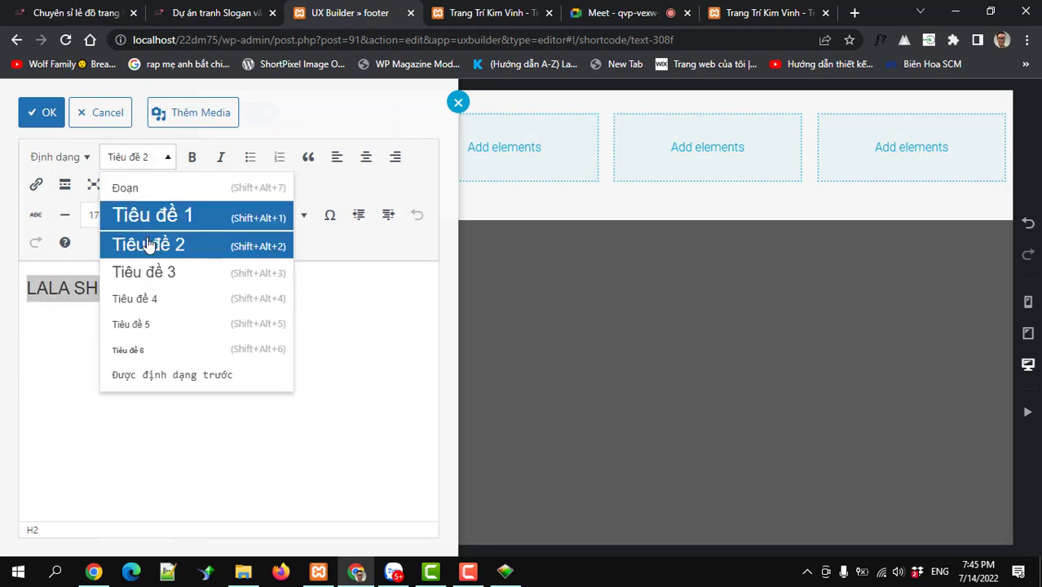
left_click(154, 273)
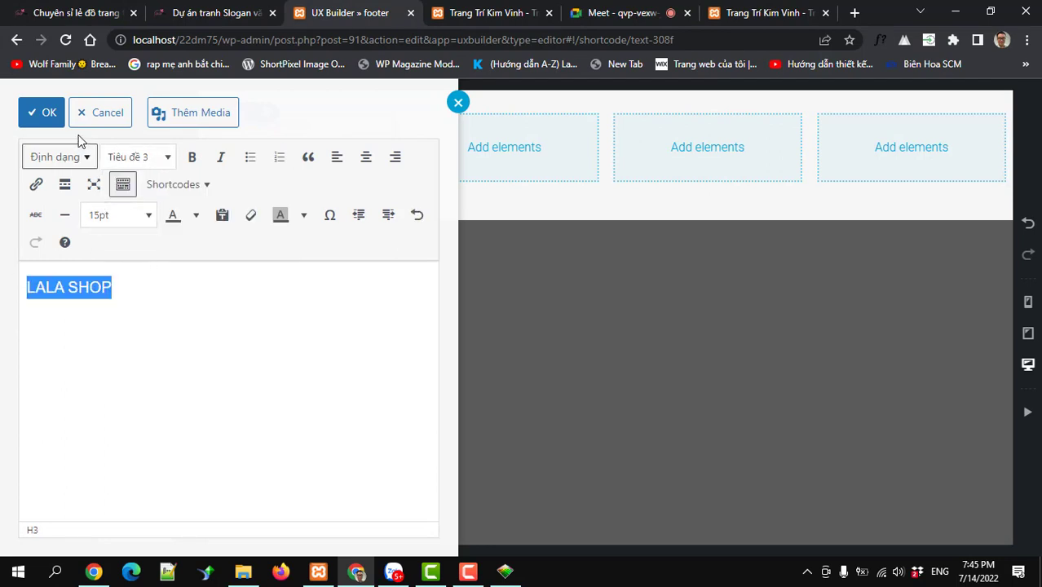
left_click(47, 114)
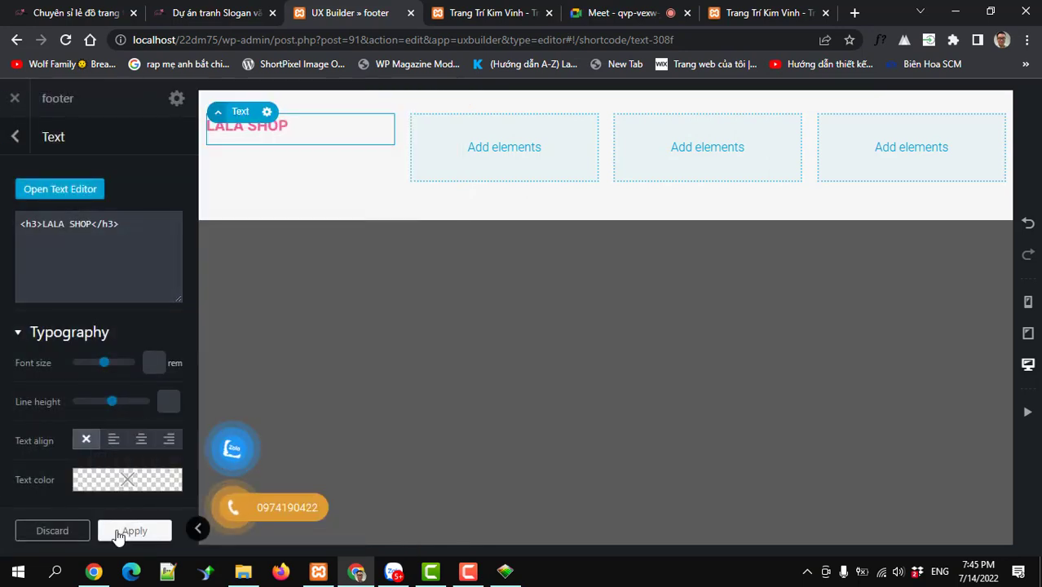
left_click(116, 534)
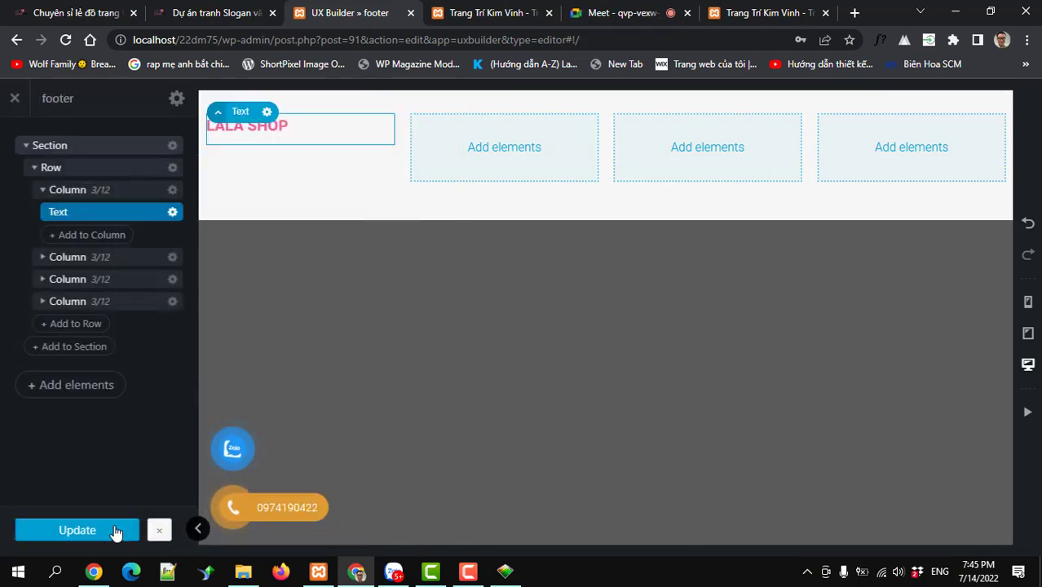
left_click(108, 530)
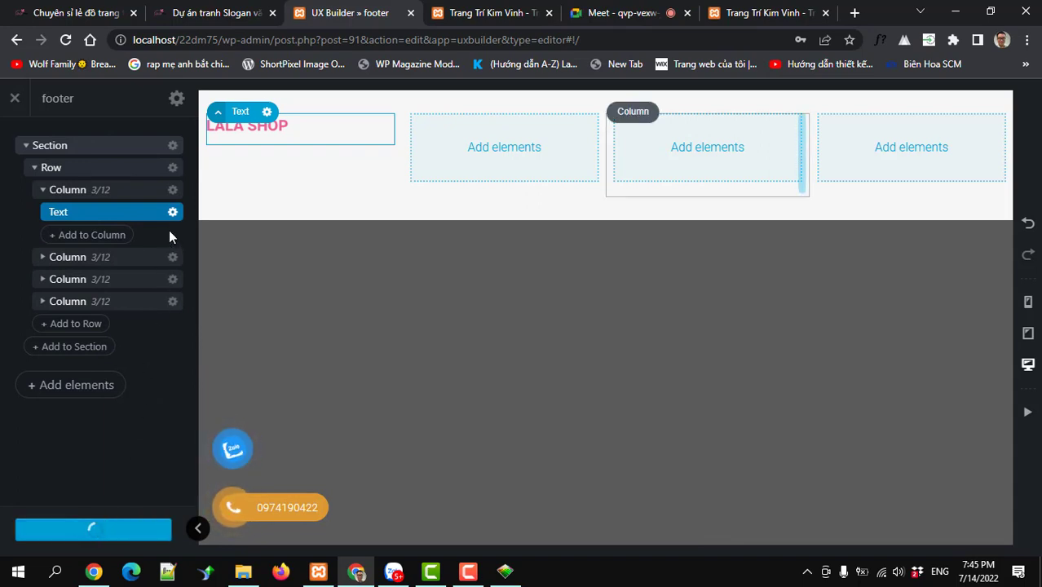
- Copy the "Giới thiệu về Lala Shop" link text from the lala.com.vn footer and add a Menu element below the first column's heading
left_click(106, 235)
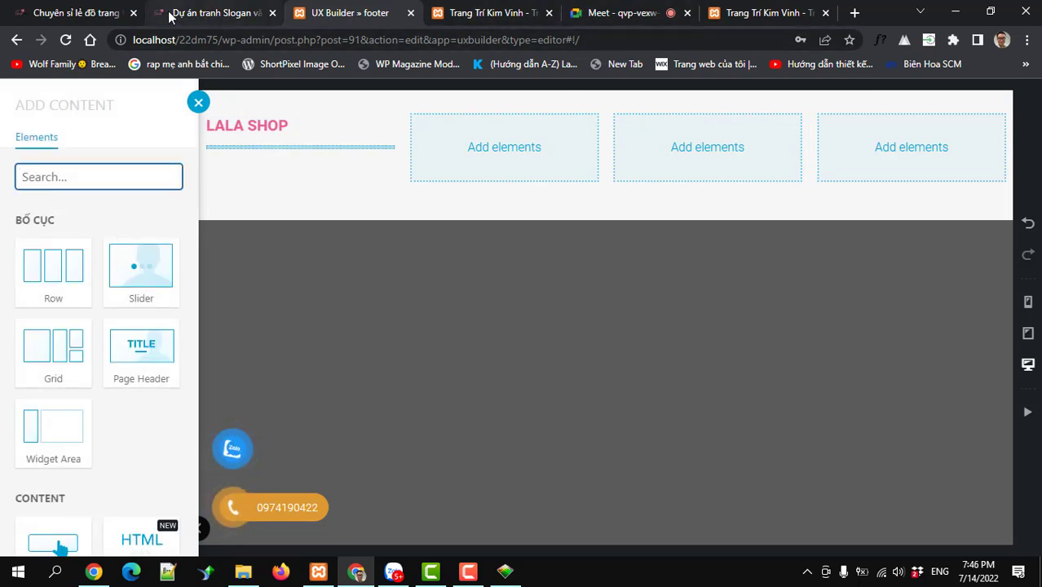
left_click(81, 13)
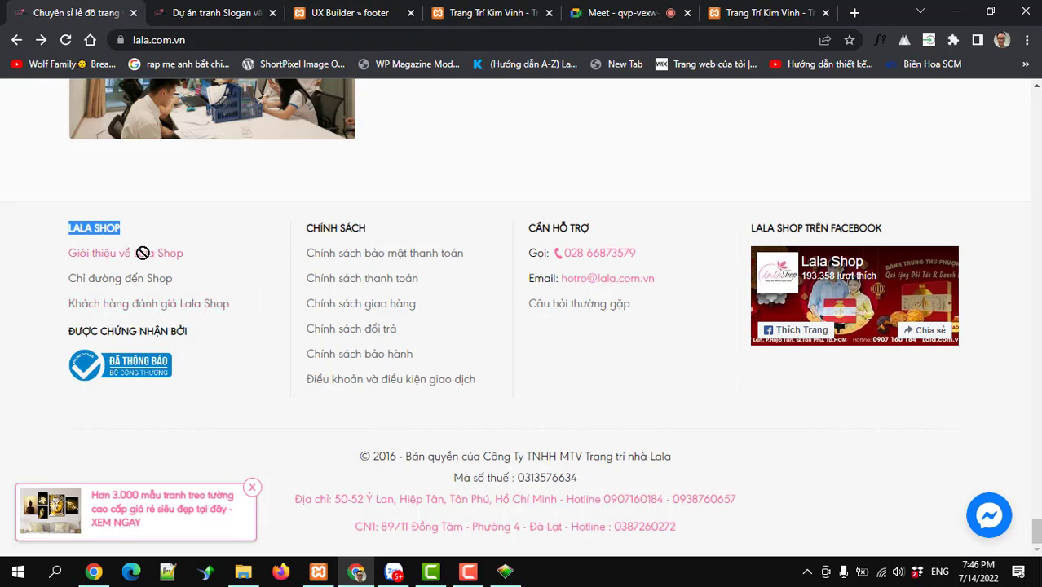
left_click_drag(44, 267, 191, 256)
key("ctrl+c")
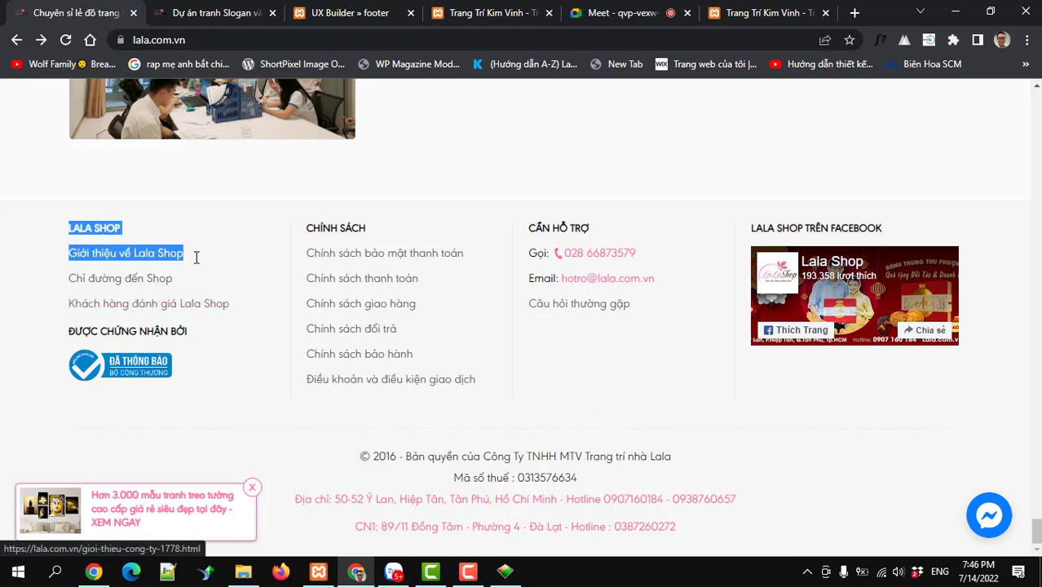
left_click(302, 16)
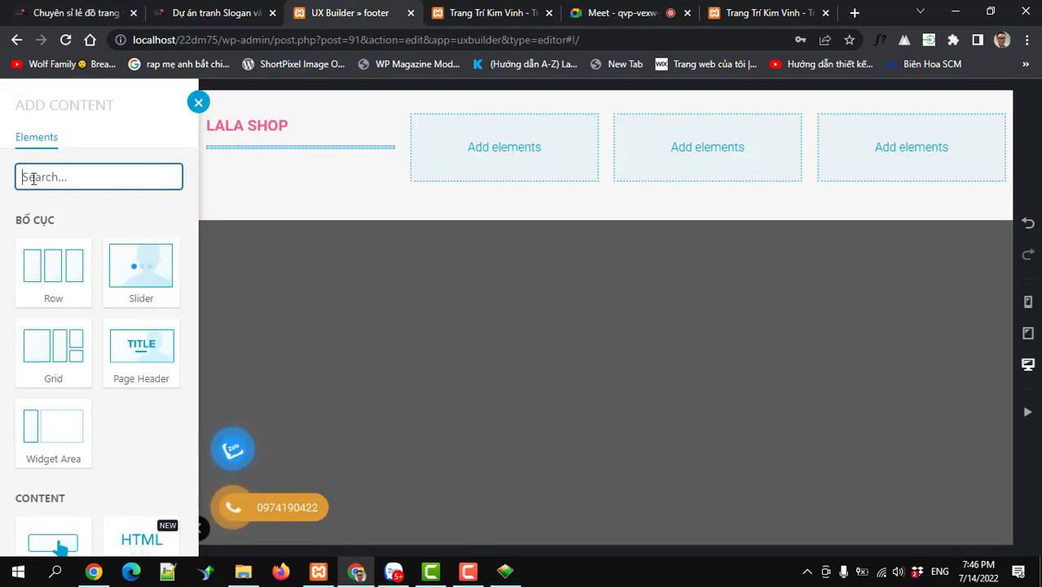
scroll(106, 261, "down", 1)
scroll(106, 261, "up", 1)
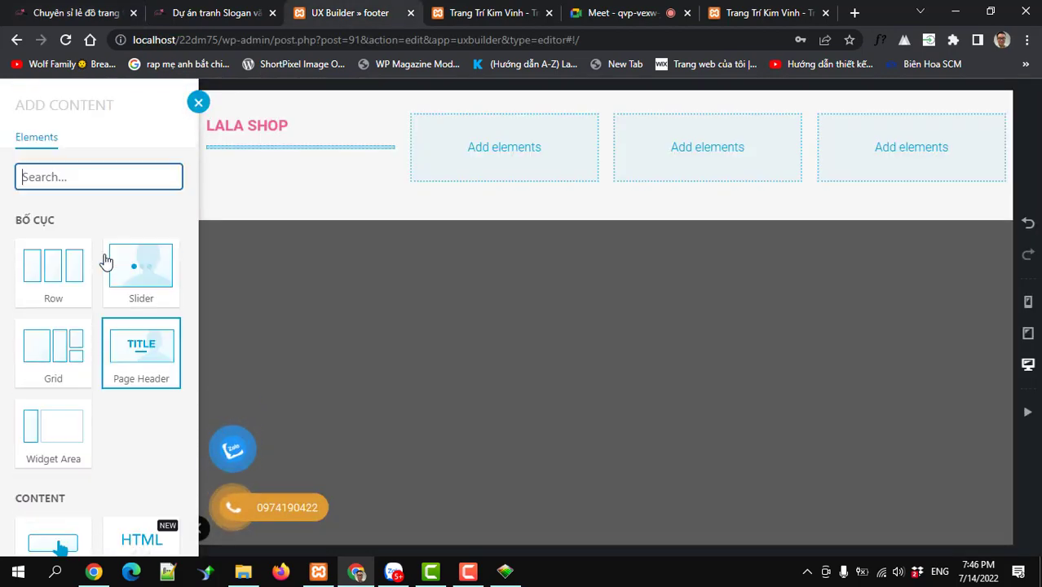
type("men")
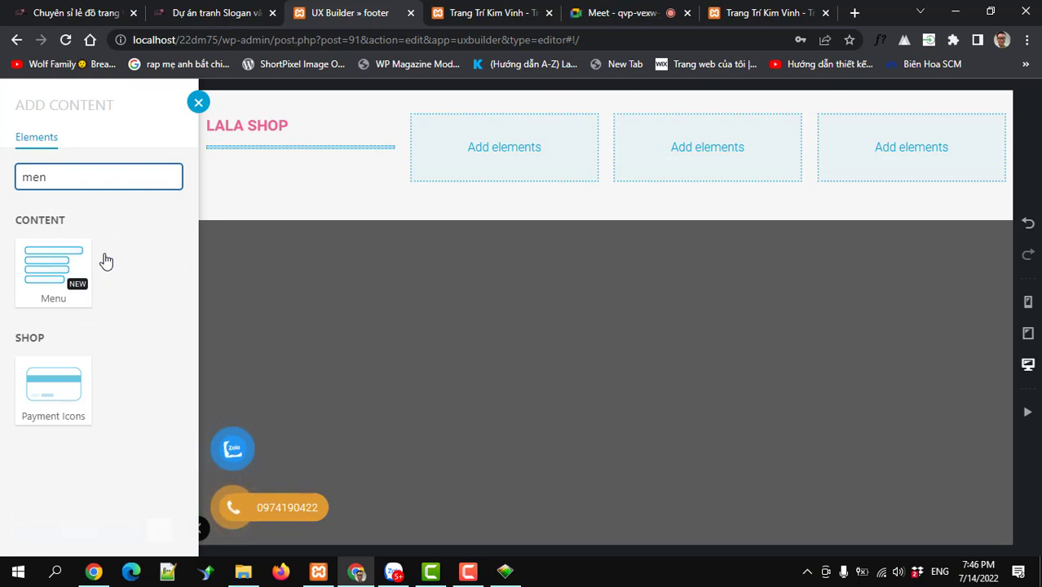
left_click(82, 258)
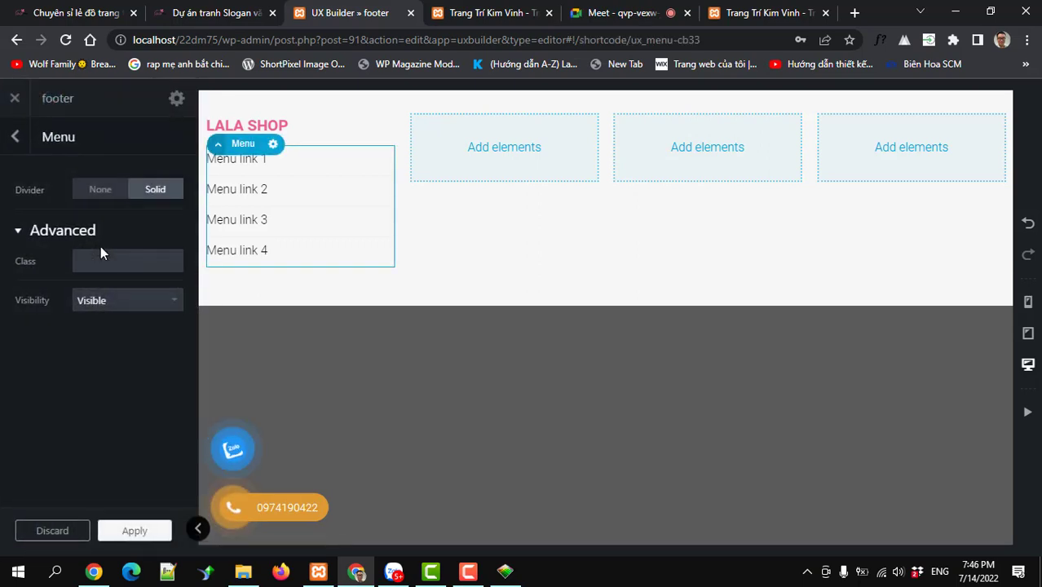
- Apply the new Menu element and paste the copied lala.com.vn footer text into its first menu link
left_click(122, 530)
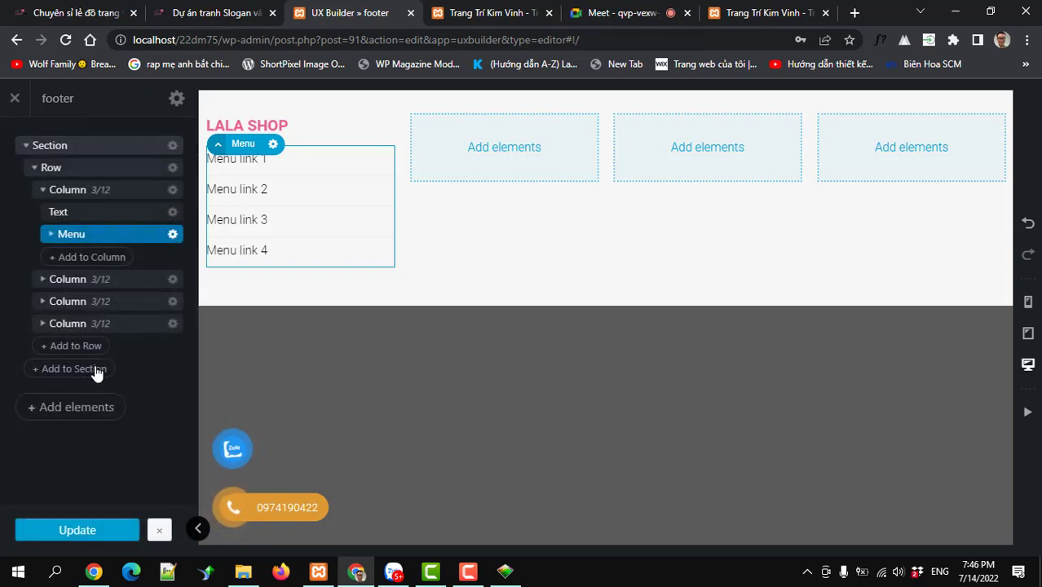
left_click(50, 234)
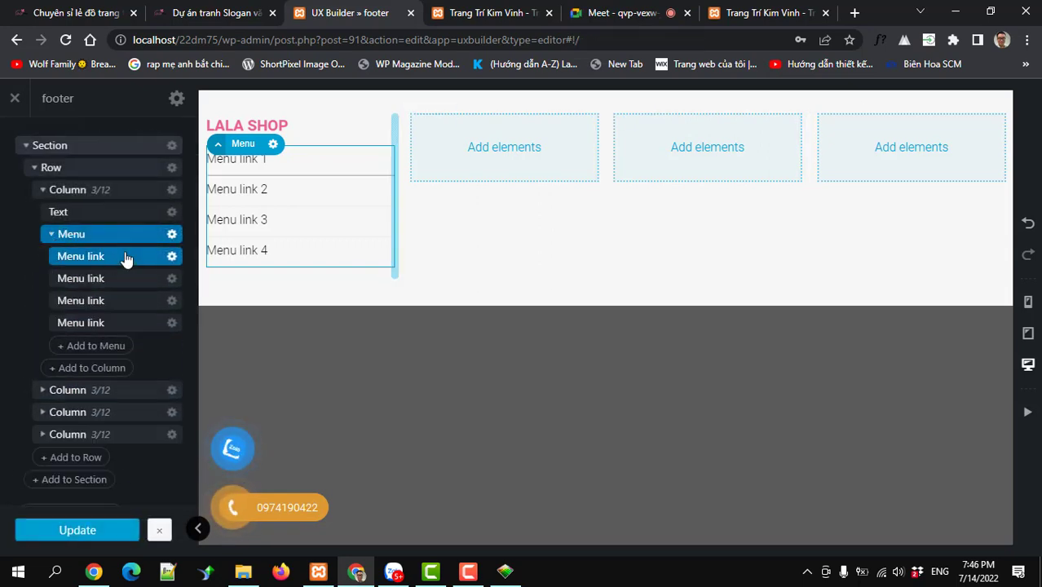
left_click(173, 258)
left_click(152, 303)
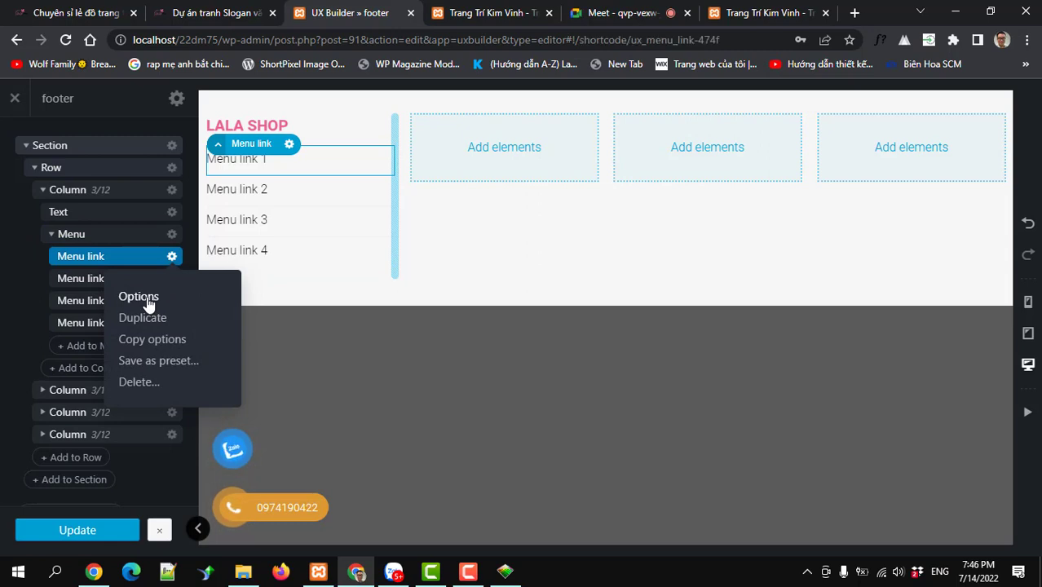
key("ctrl+v")
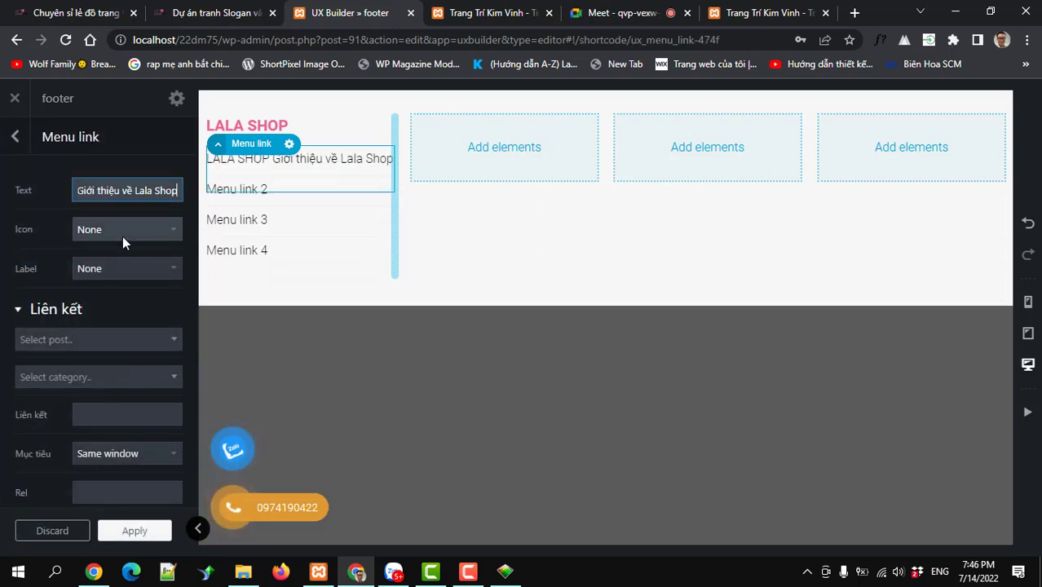
- Give the first menu link the Arrow Right icon, trim its text to "Giới thiệu về Lala Shop" and apply the changes
left_click(119, 232)
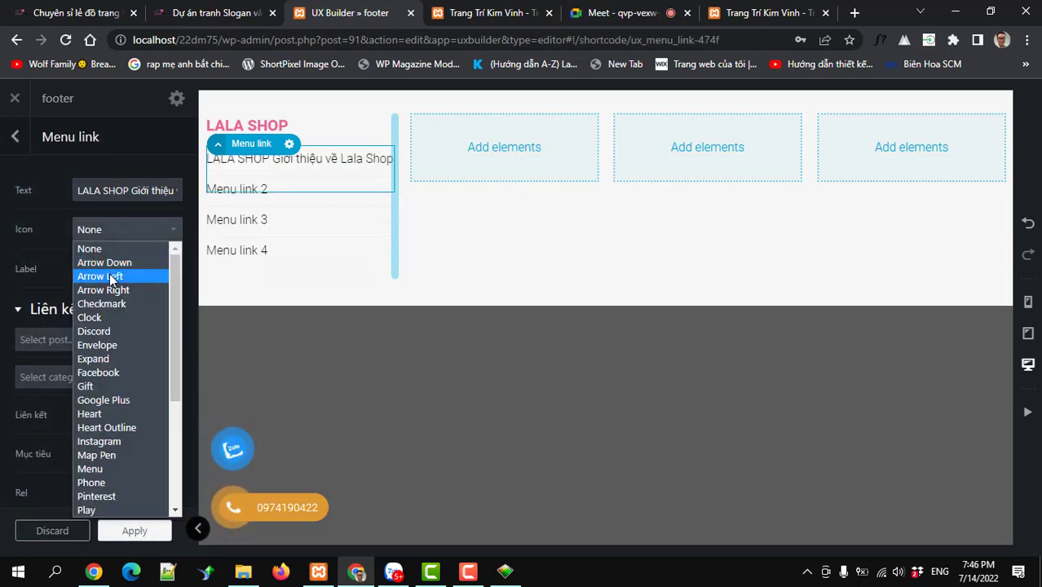
key("Escape")
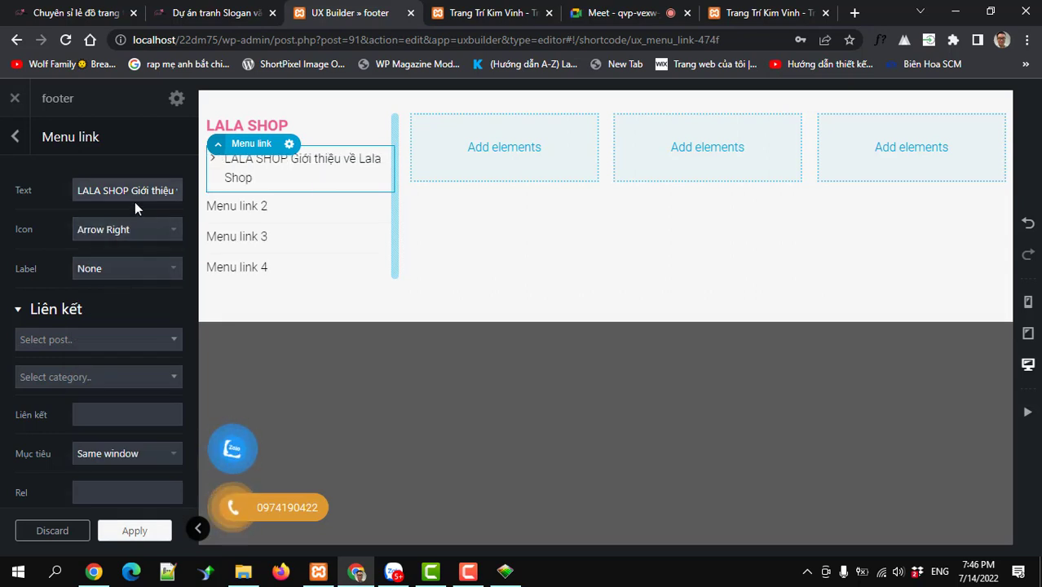
left_click_drag(133, 193, 51, 199)
key("BackSpace")
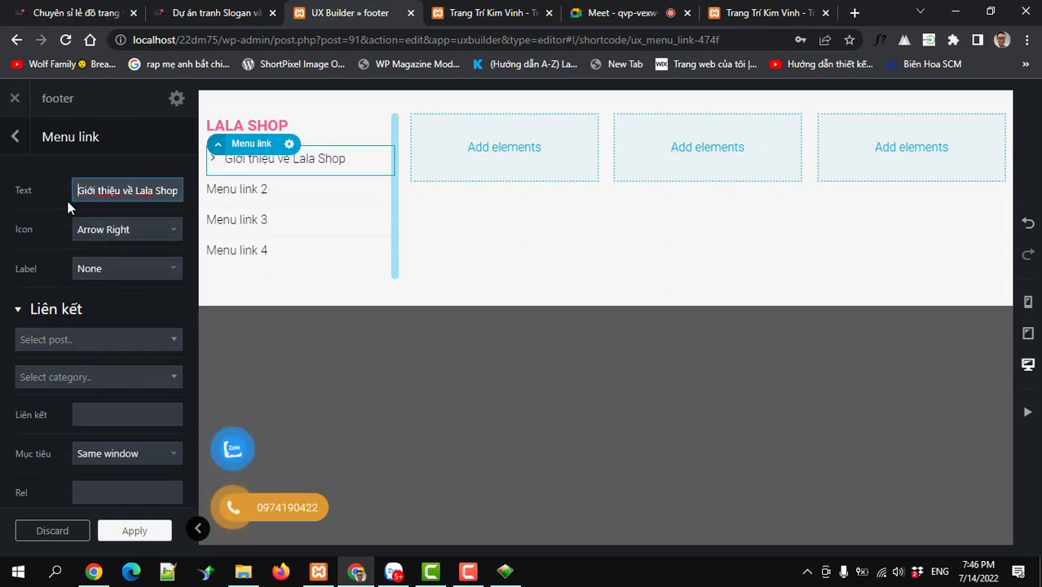
left_click(134, 531)
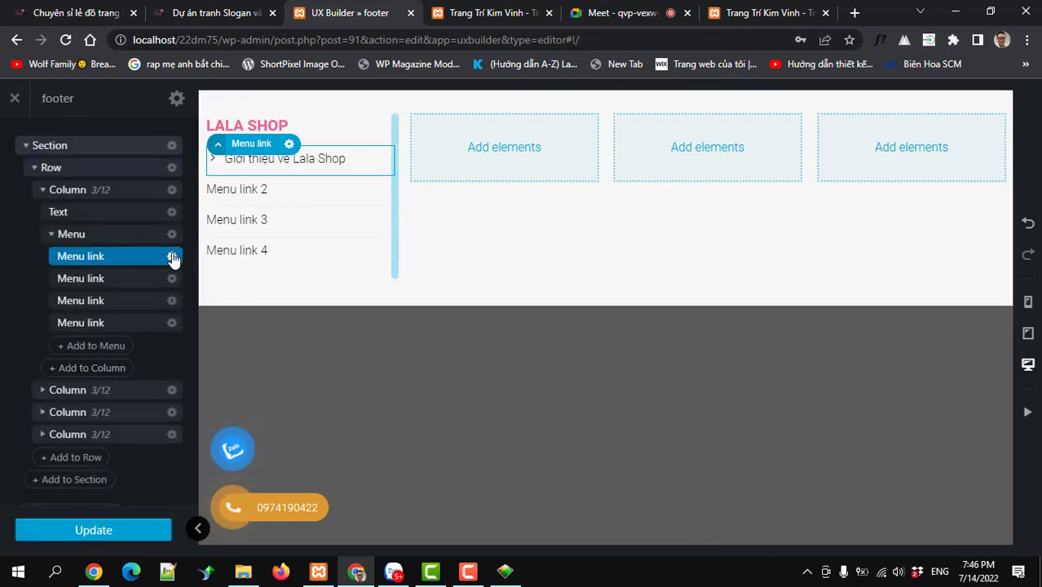
- Review the link target options of the "Giới thiệu về Lala Shop" menu link and close them
right_click(141, 275)
left_click(136, 297)
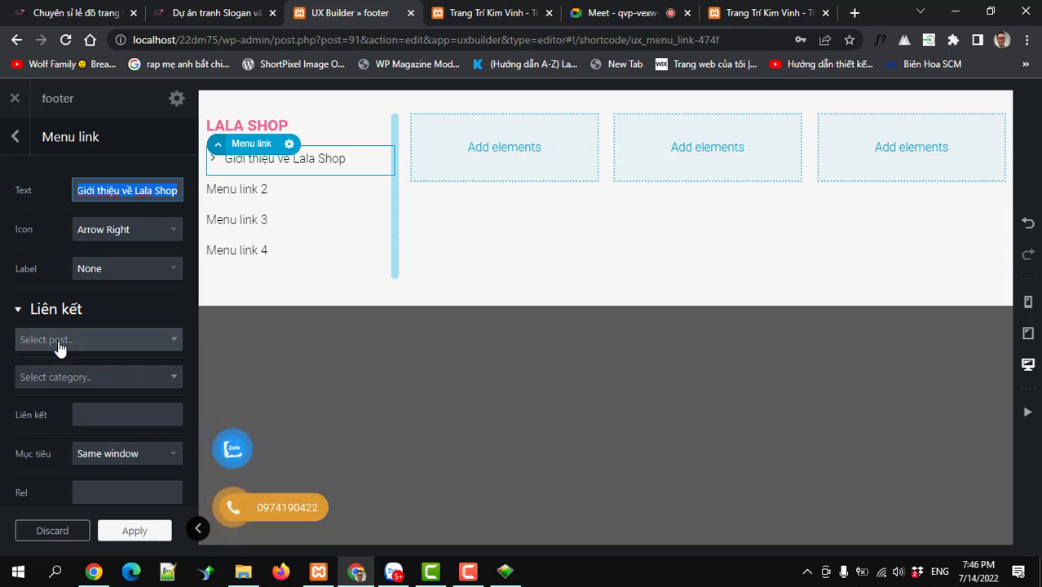
left_click(134, 531)
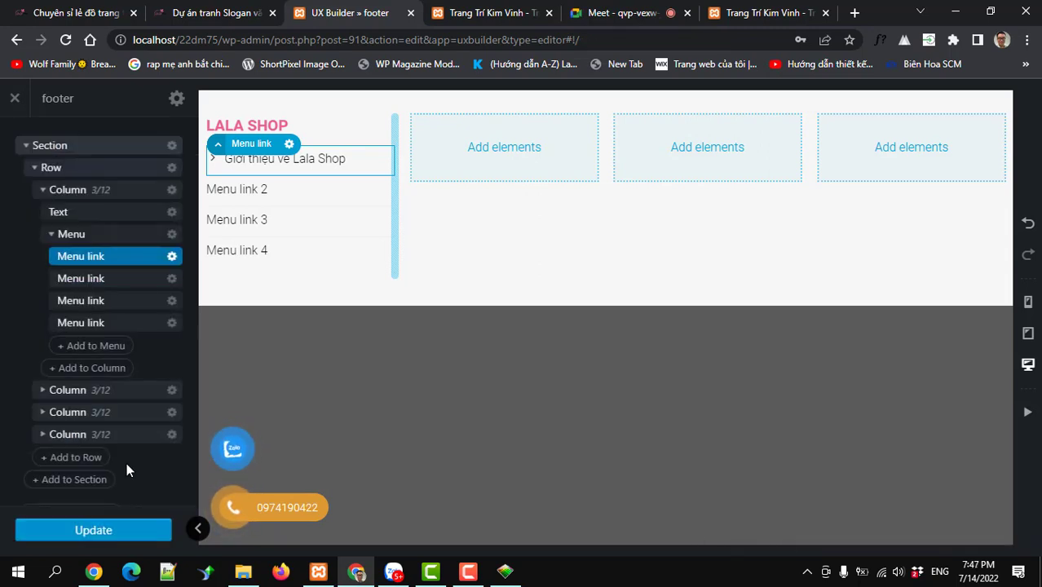
- Open the second menu link's options and try to copy "Chỉ đường đến Shop" from the lala.com.vn footer
left_click(144, 320)
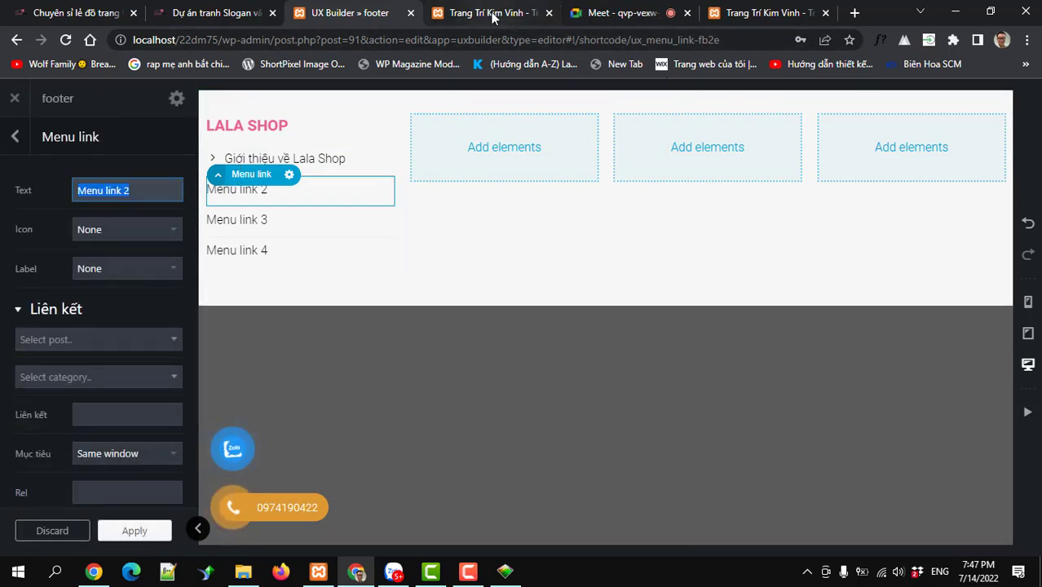
left_click(75, 13)
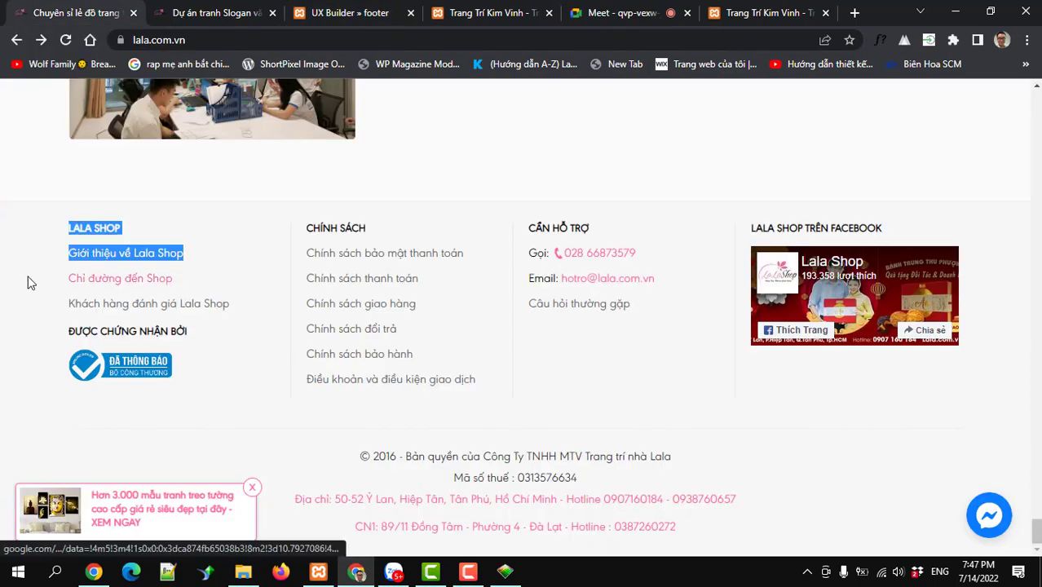
left_click_drag(35, 279, 180, 280)
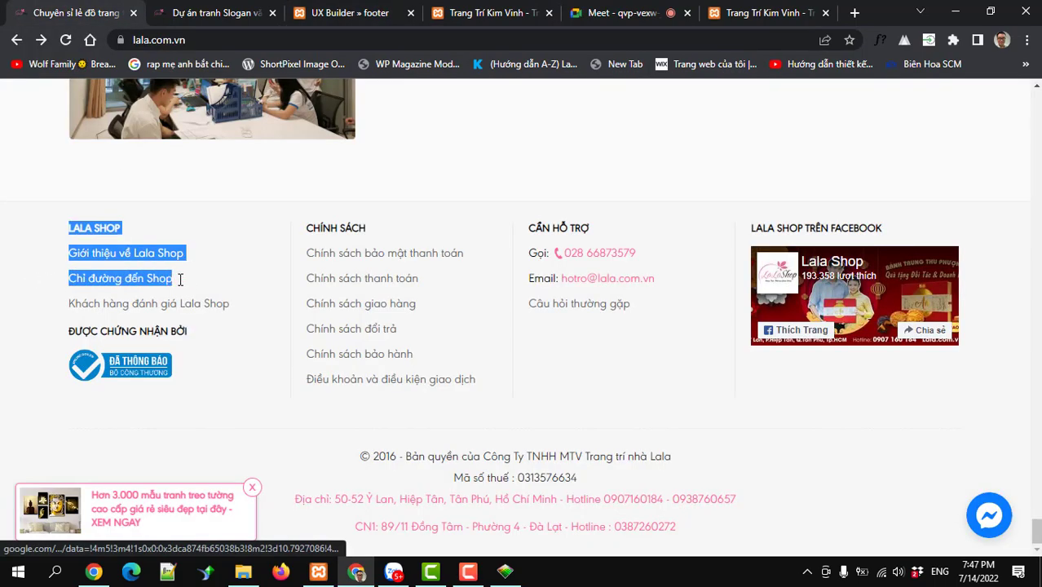
left_click(25, 291)
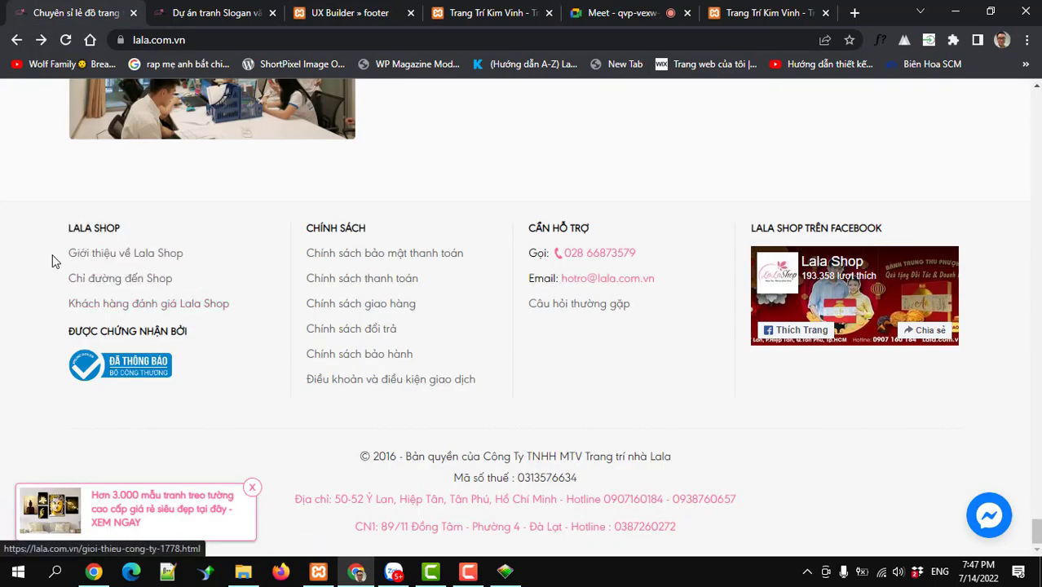
left_click_drag(51, 258, 186, 282)
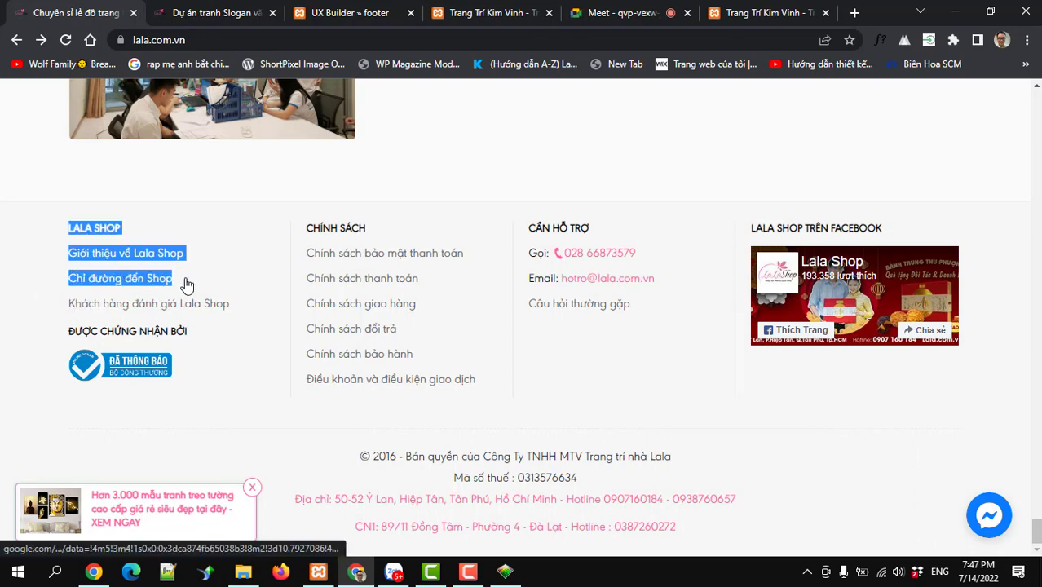
left_click(342, 13)
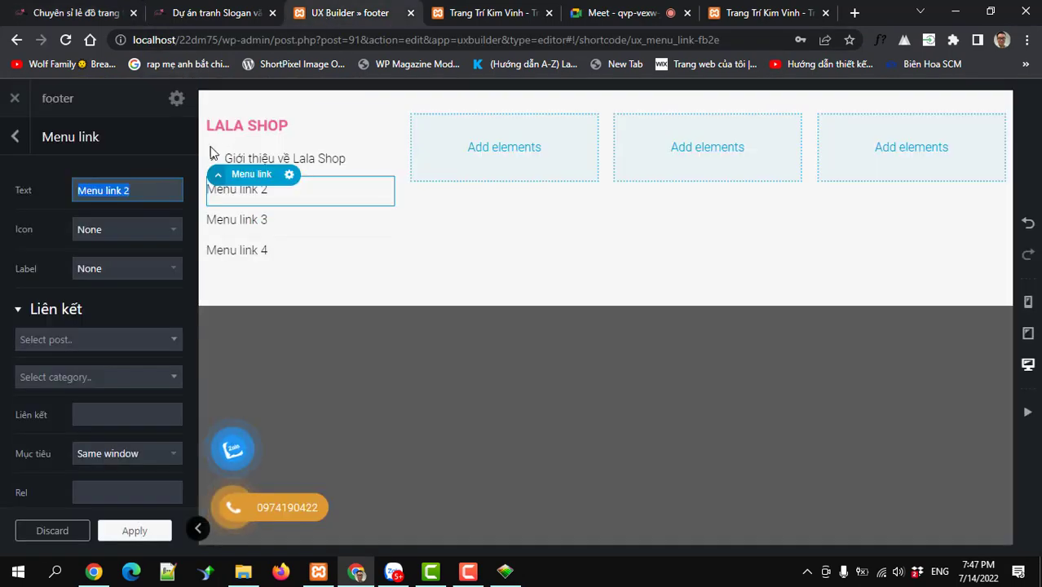
type("LALA SHOP Giới thiệu về Lala Shop")
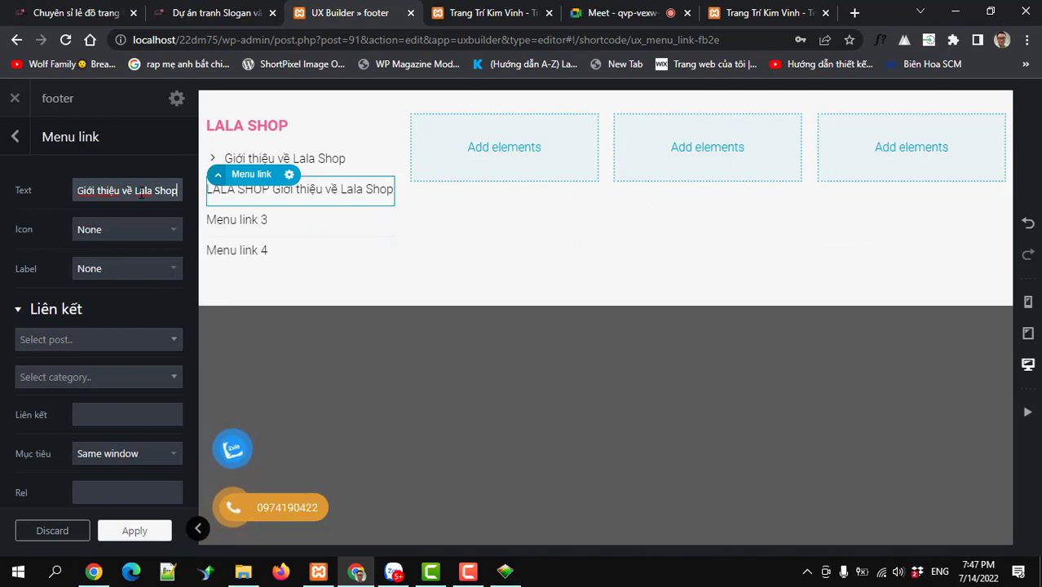
left_click_drag(168, 194, 48, 190)
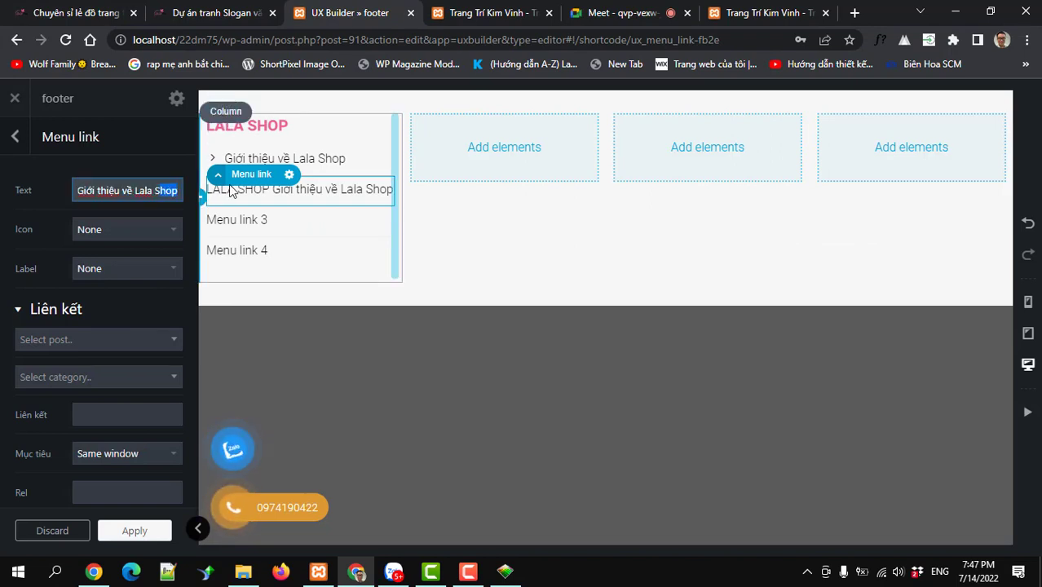
double_click(166, 191)
triple_click(135, 191)
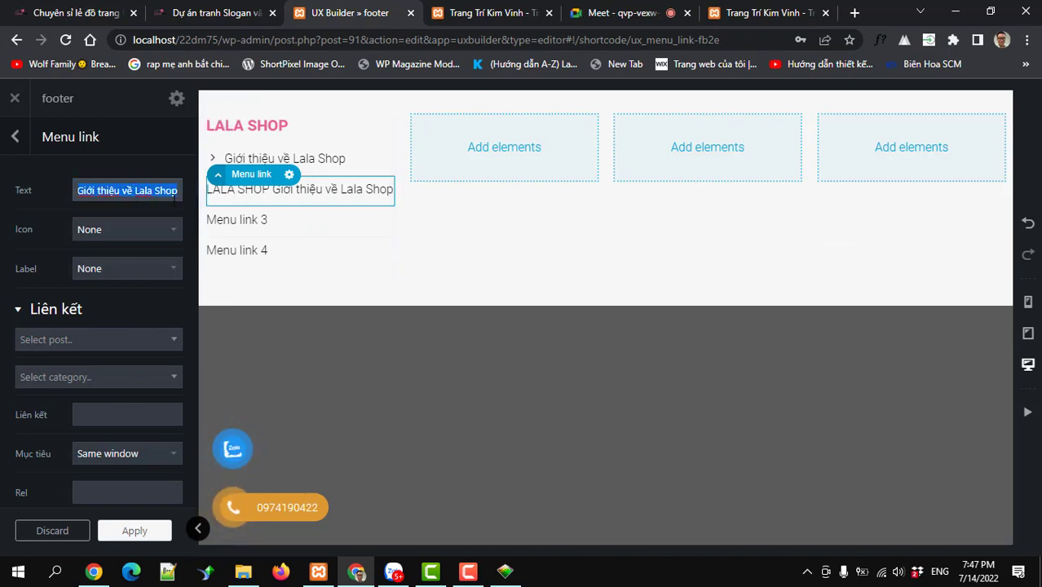
key("BackSpace")
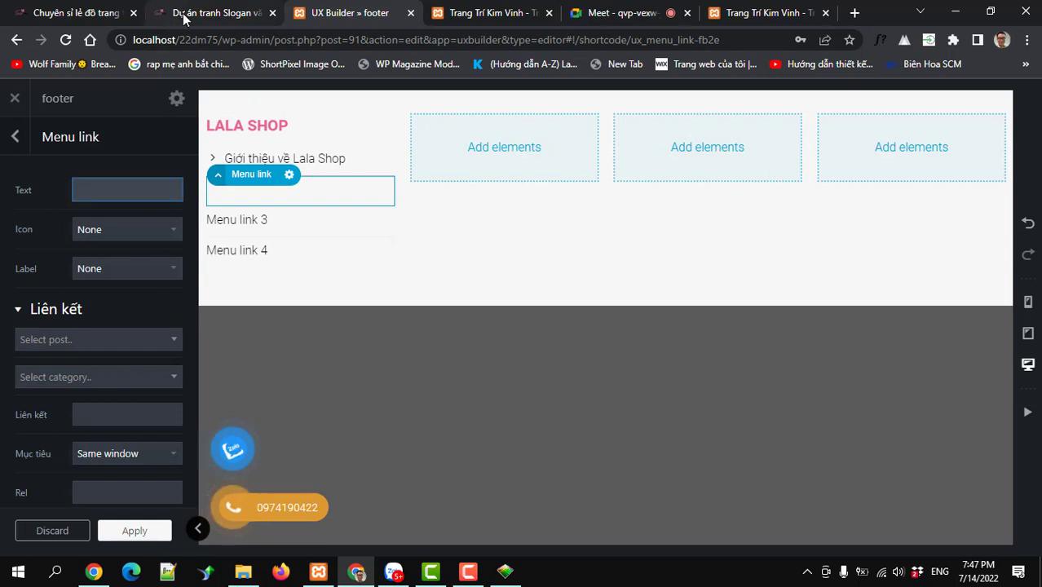
- Check the wording in the lala.com.vn footer and set the second menu link's text to "Chỉ đường đến Shop"
left_click(73, 13)
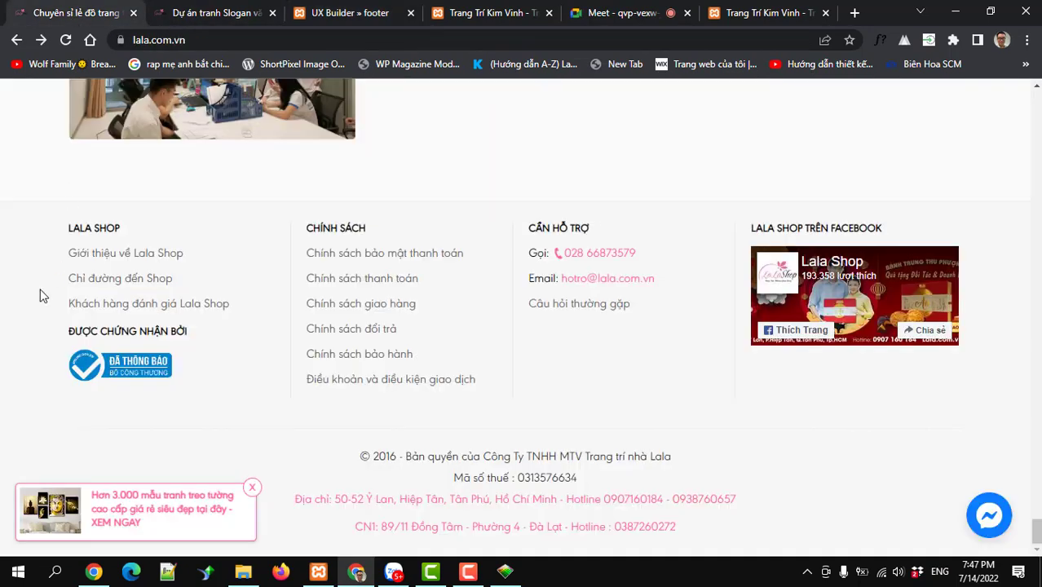
left_click(334, 16)
type("C")
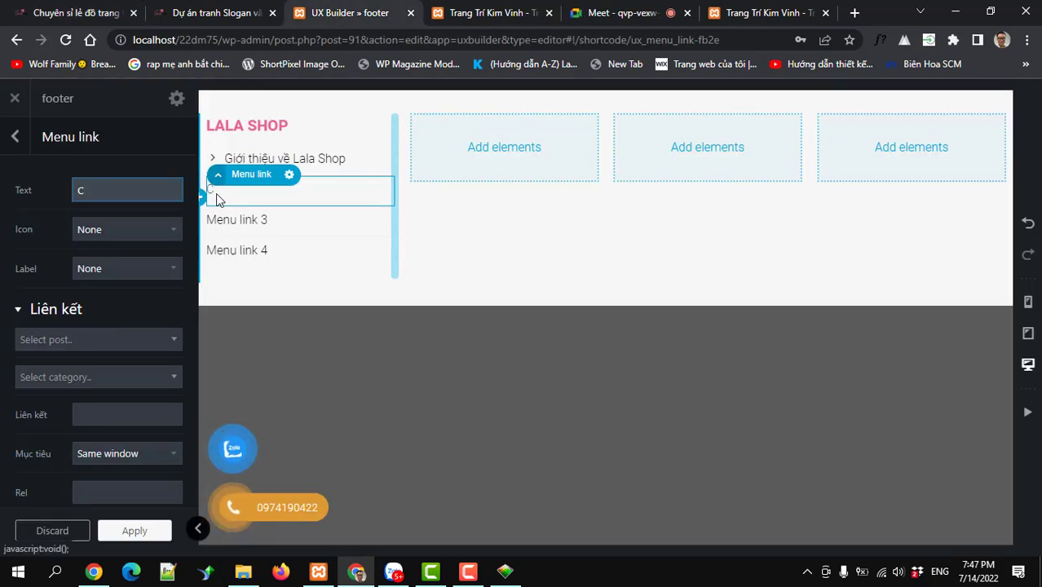
type("hỉ ")
type("đ")
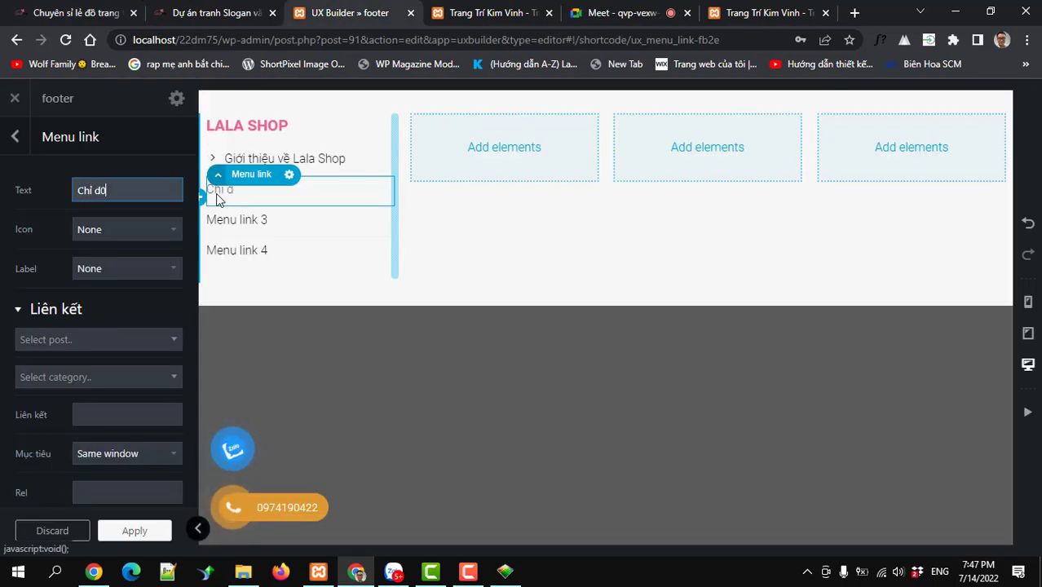
type("ương")
key("BackSpace")
key("BackSpace")
key("BackSpace")
key("BackSpace")
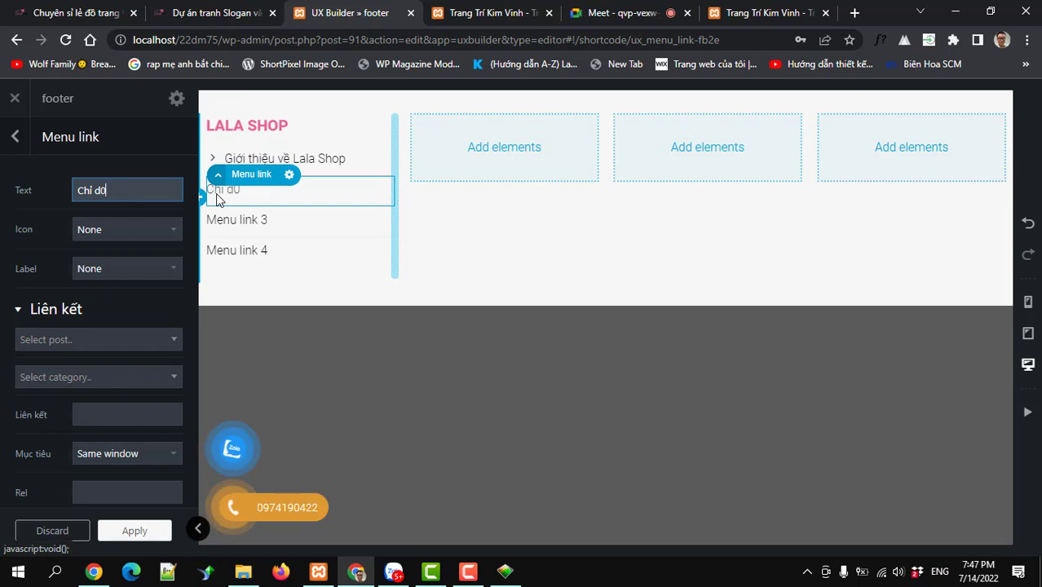
key("BackSpace")
key("BackSpace")
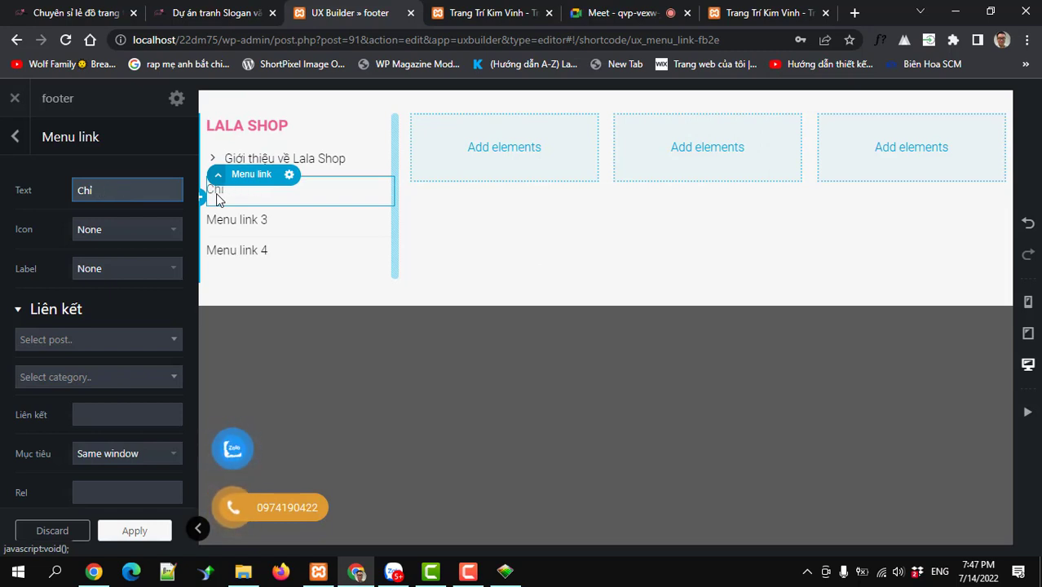
type("đ")
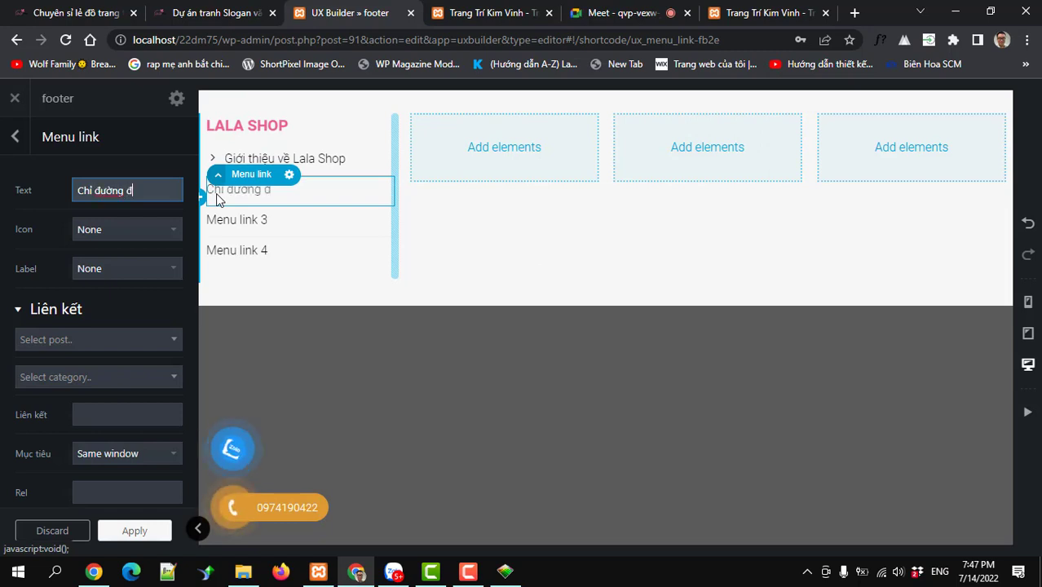
type("uờng đenes Sho")
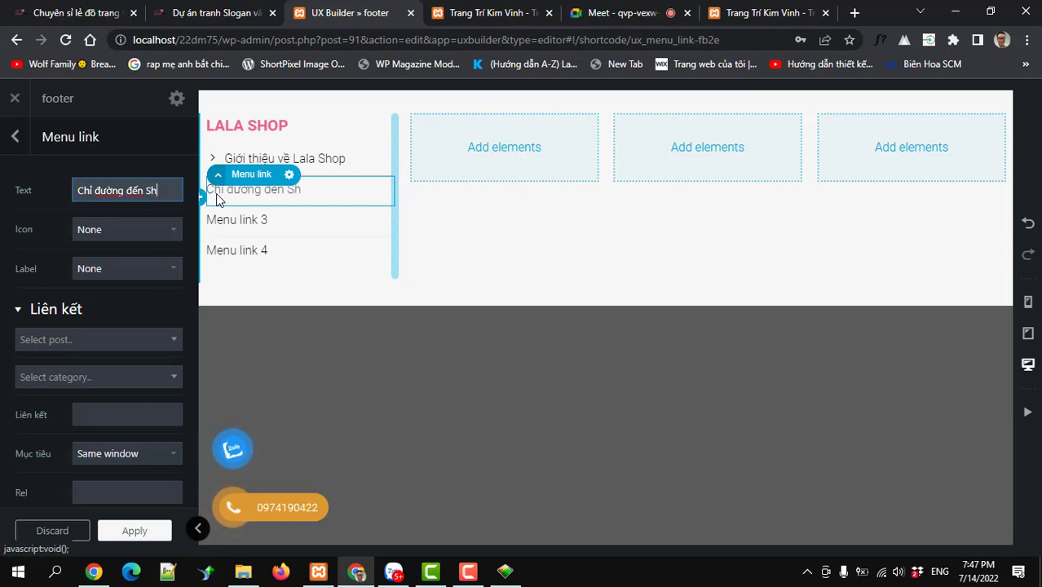
type("p")
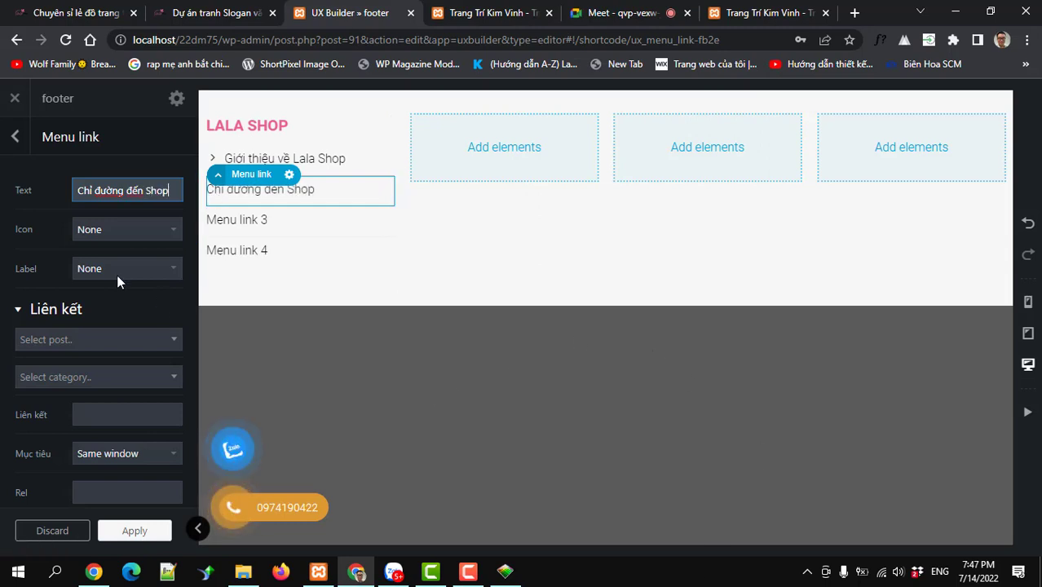
- Set the "Chỉ đường đến Shop" menu link's icon to Arrow Right and apply the changes
left_click(101, 229)
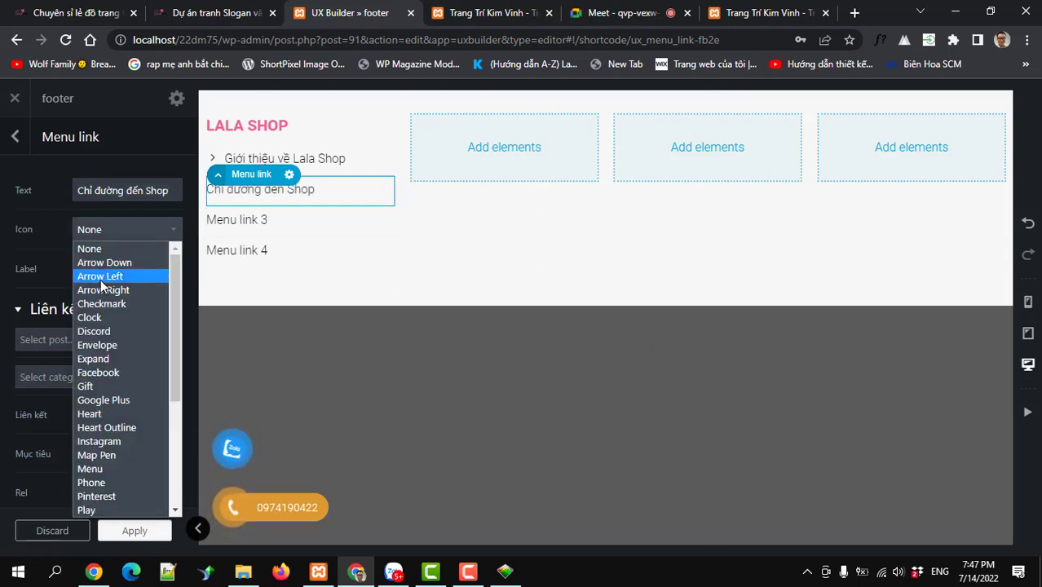
left_click(100, 279)
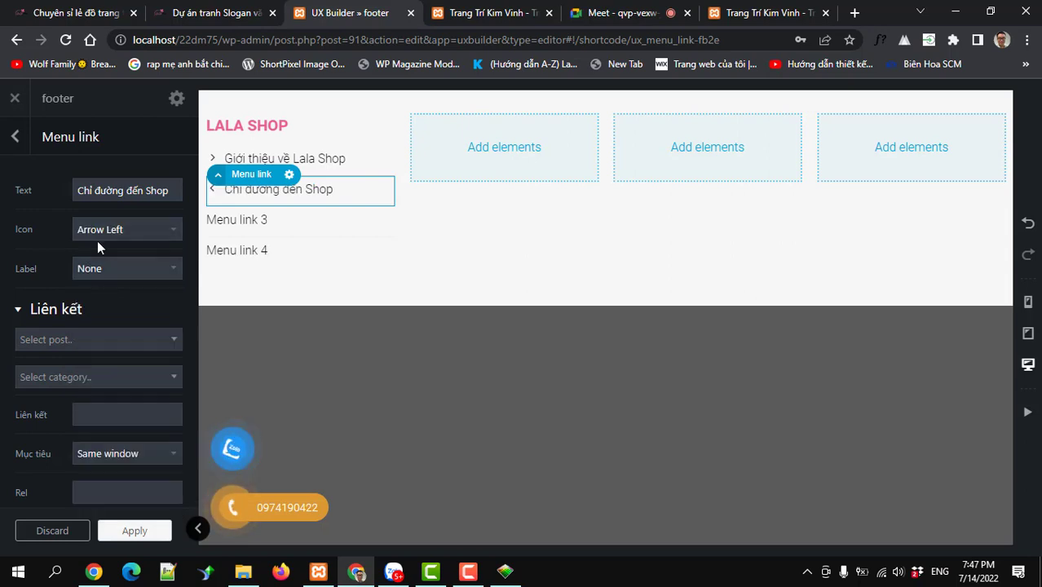
left_click(102, 231)
left_click(112, 292)
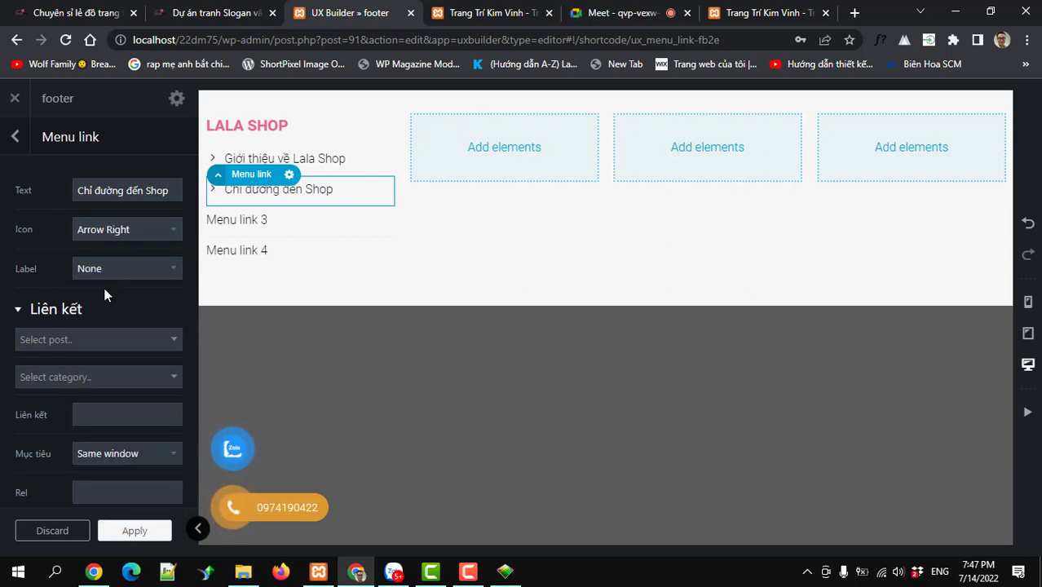
left_click(131, 531)
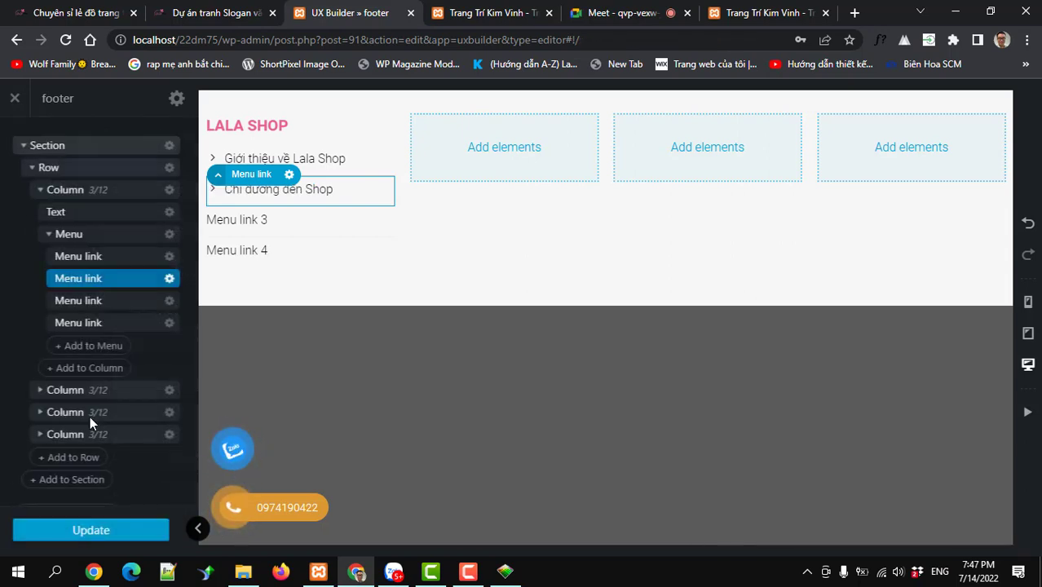
- Copy the options of the second menu link and paste them onto the third menu link
right_click(151, 283)
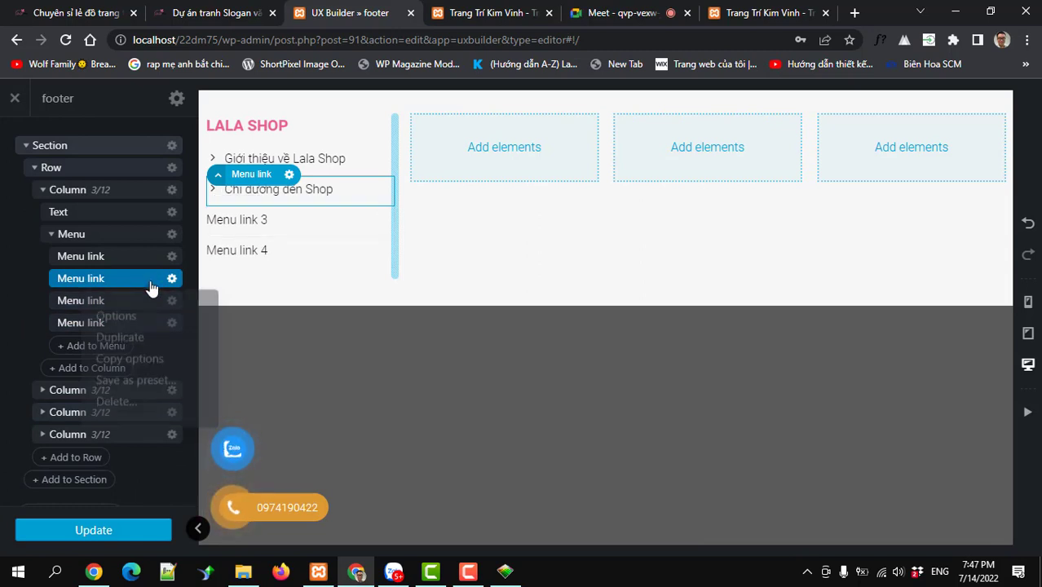
left_click(124, 370)
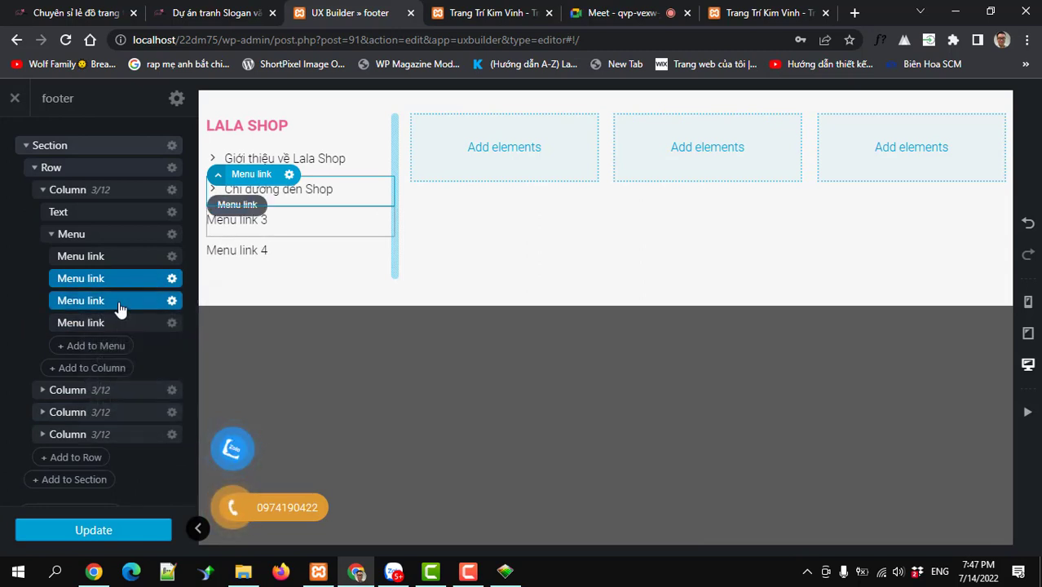
right_click(117, 300)
left_click(96, 407)
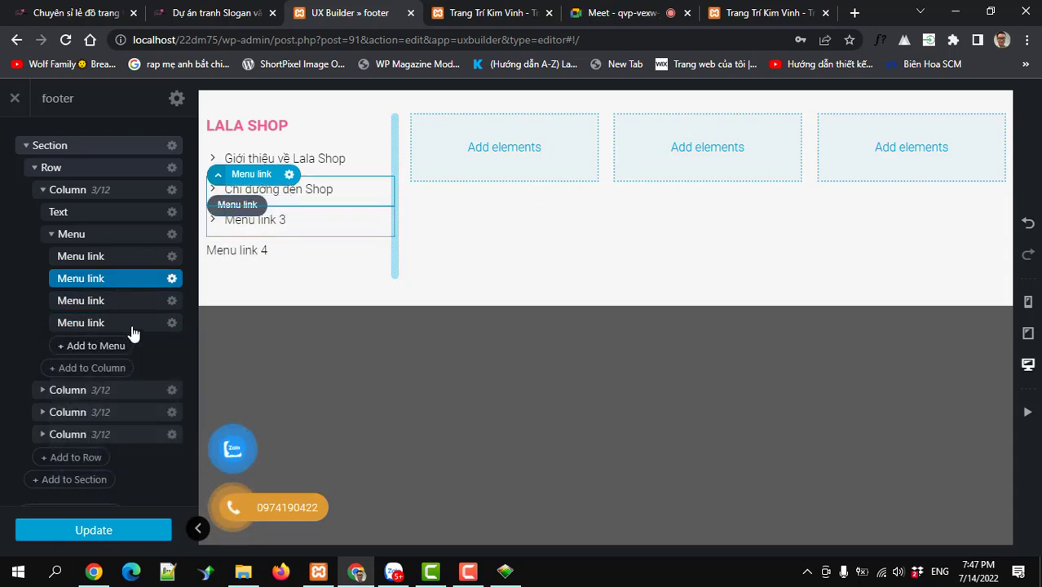
- Paste the copied menu link options onto the fourth menu link
left_click(130, 325)
right_click(127, 324)
left_click(102, 423)
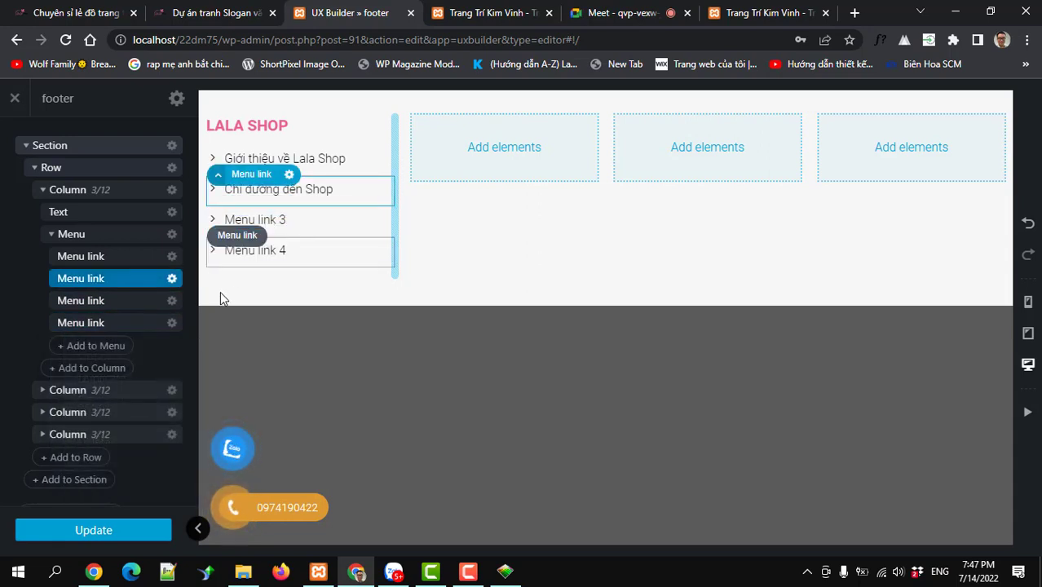
- Check the wording in the lala.com.vn footer and set the third menu link's text to "Khách hàng đánh giá lala Shop"
left_click(167, 306, "shift")
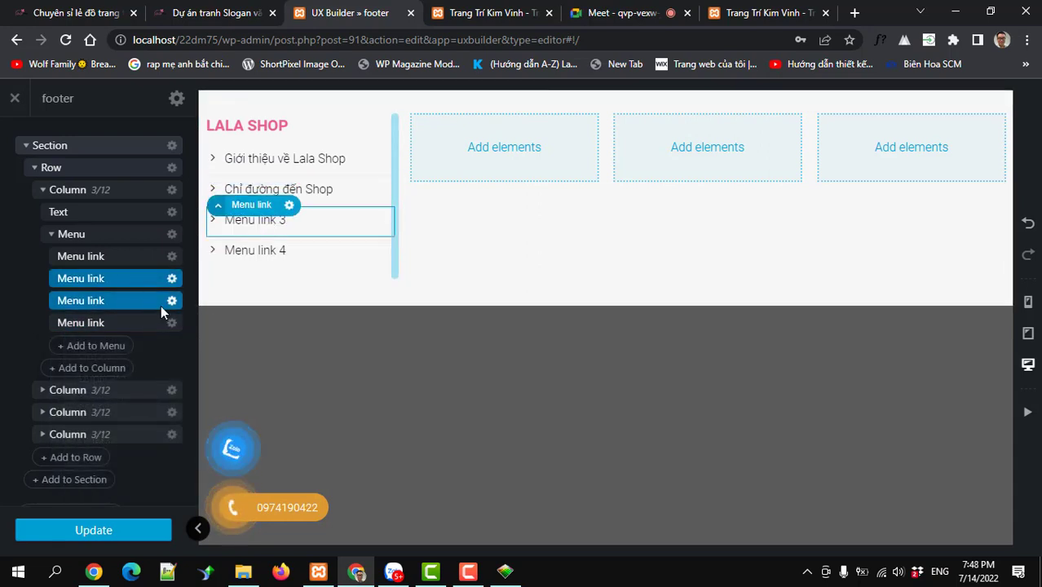
right_click(161, 304)
left_click(132, 341)
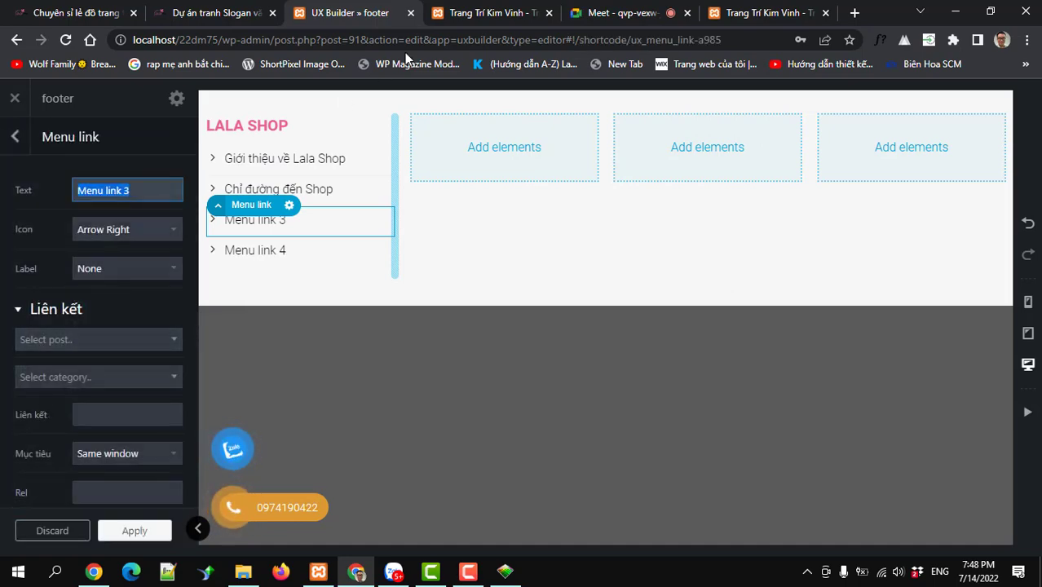
left_click(86, 11)
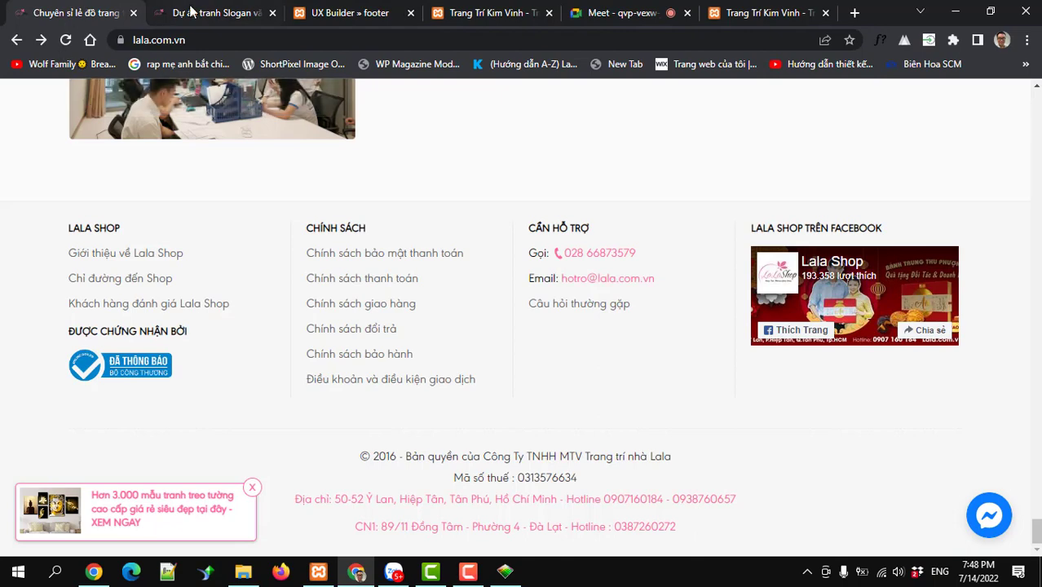
left_click(187, 18)
left_click(323, 10)
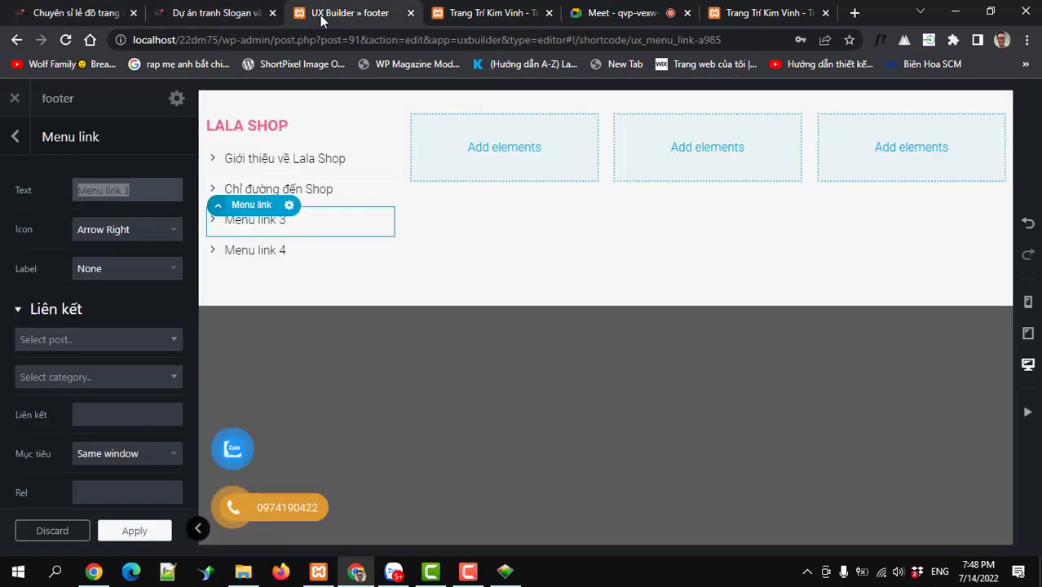
type("K")
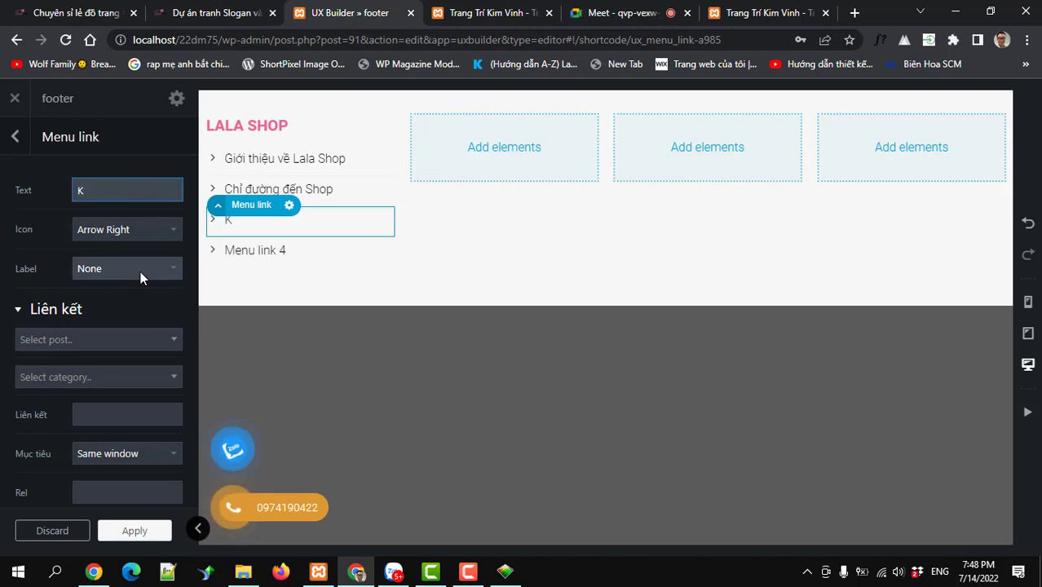
type("g")
key("BackSpace")
type("h")
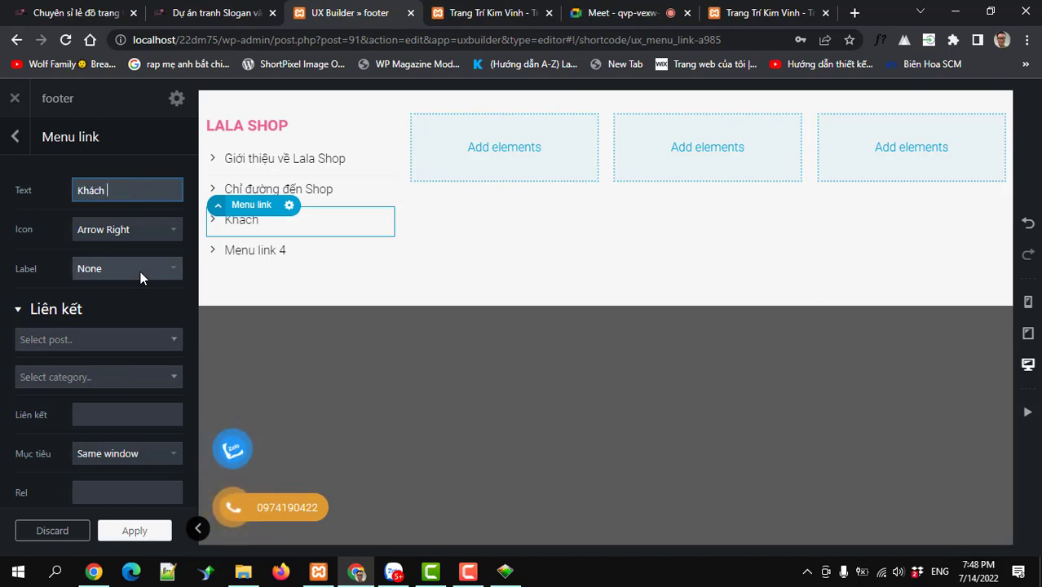
type("achs hang đánh ")
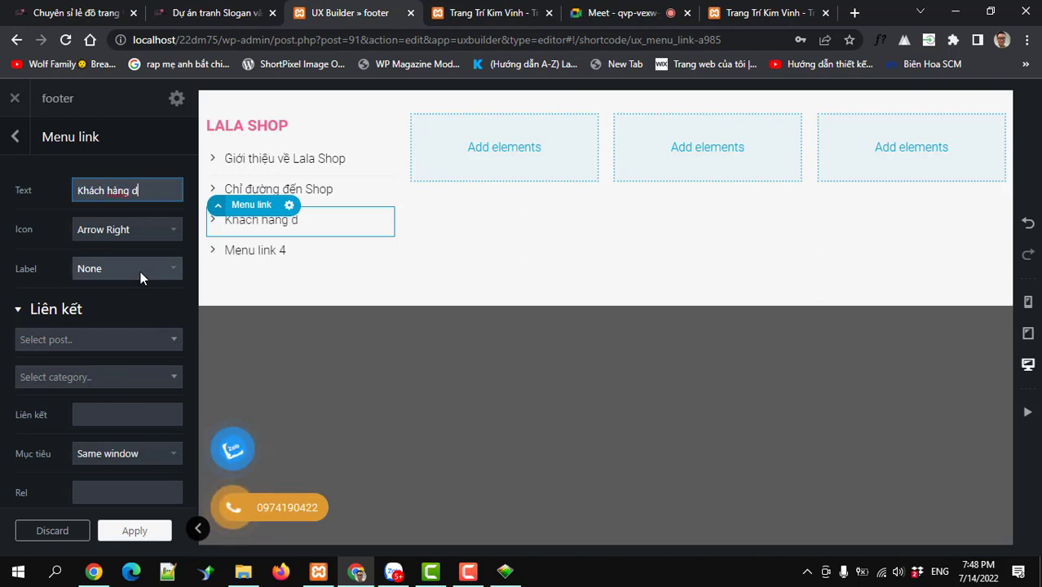
type("giá la")
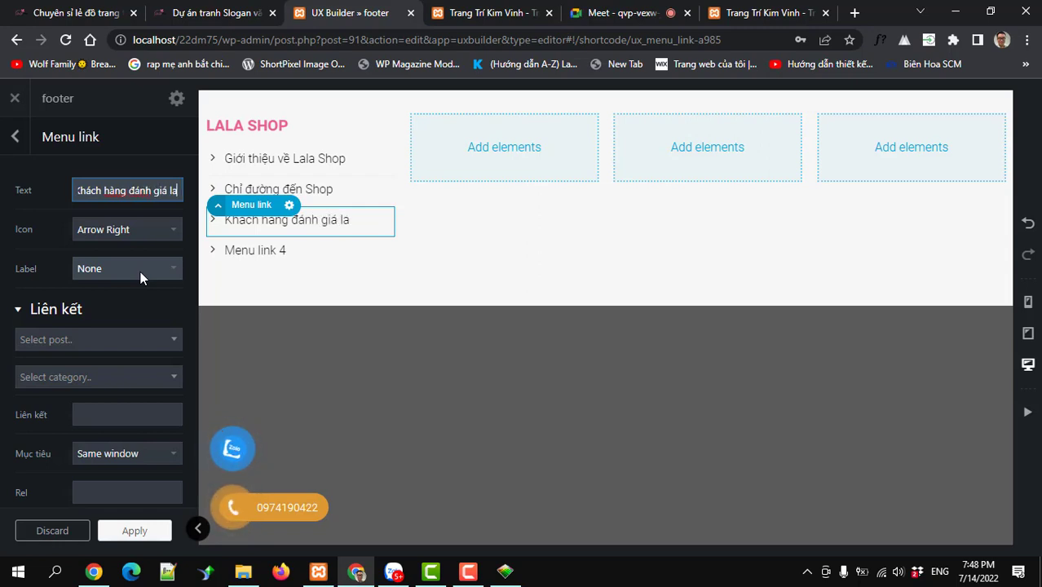
type("la")
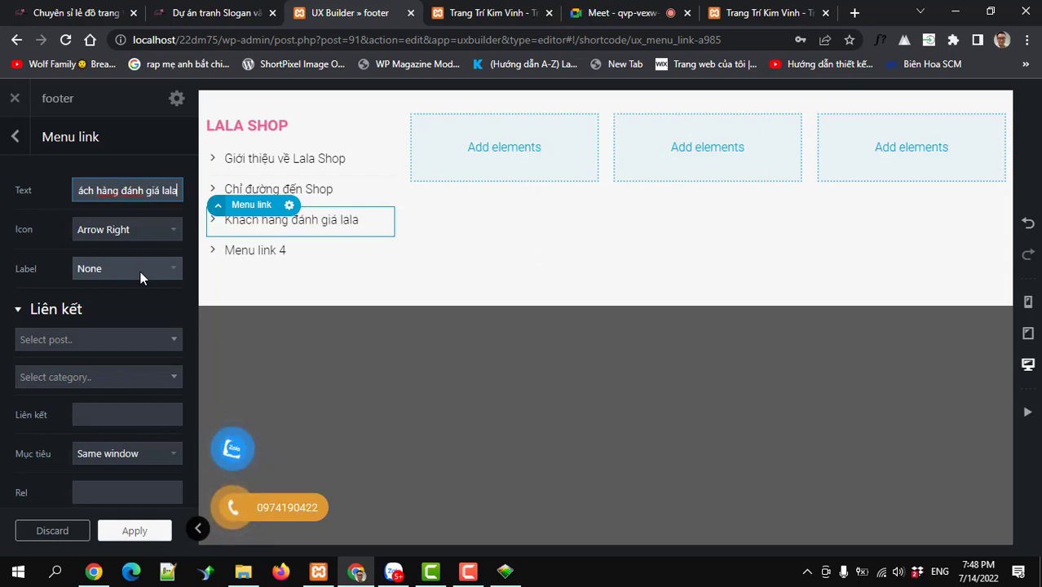
type(" Shop")
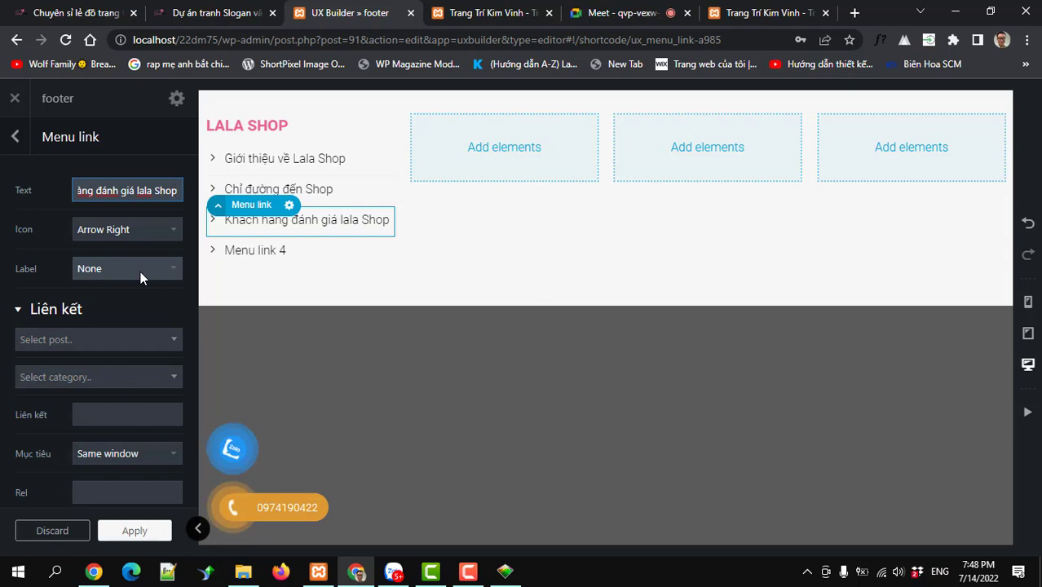
left_click(129, 532)
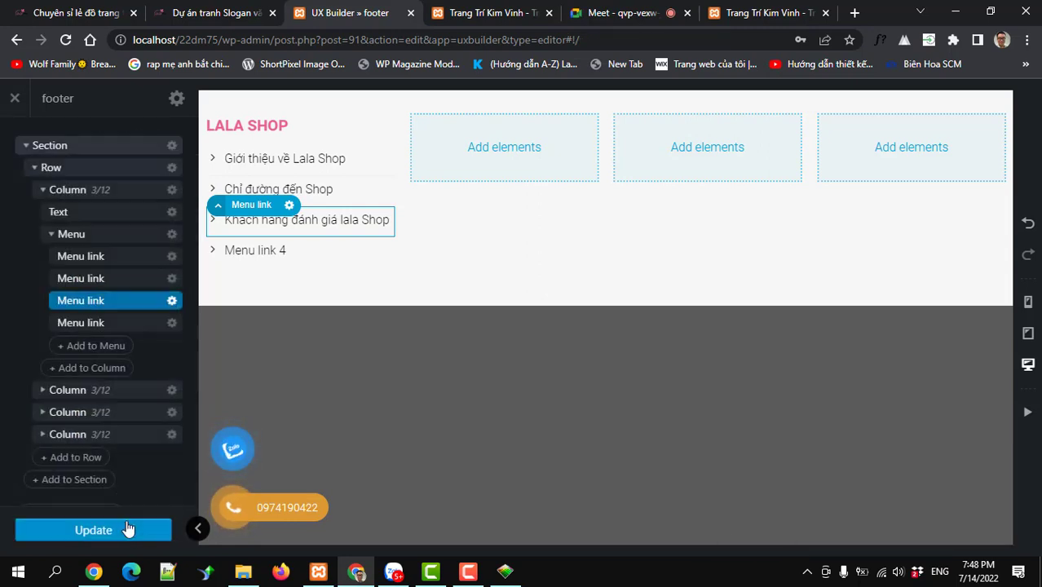
- Copy the heading "ĐƯỢC CHỨNG NHẬN BỞI" from the lala.com.vn footer and delete the fourth menu link in the UX Builder
left_click(100, 324)
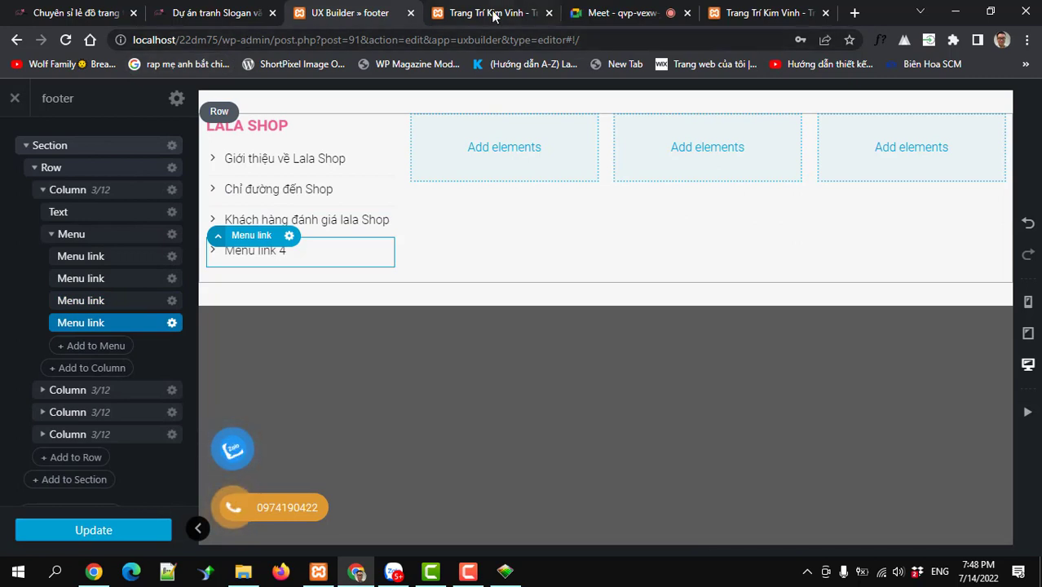
left_click(50, 22)
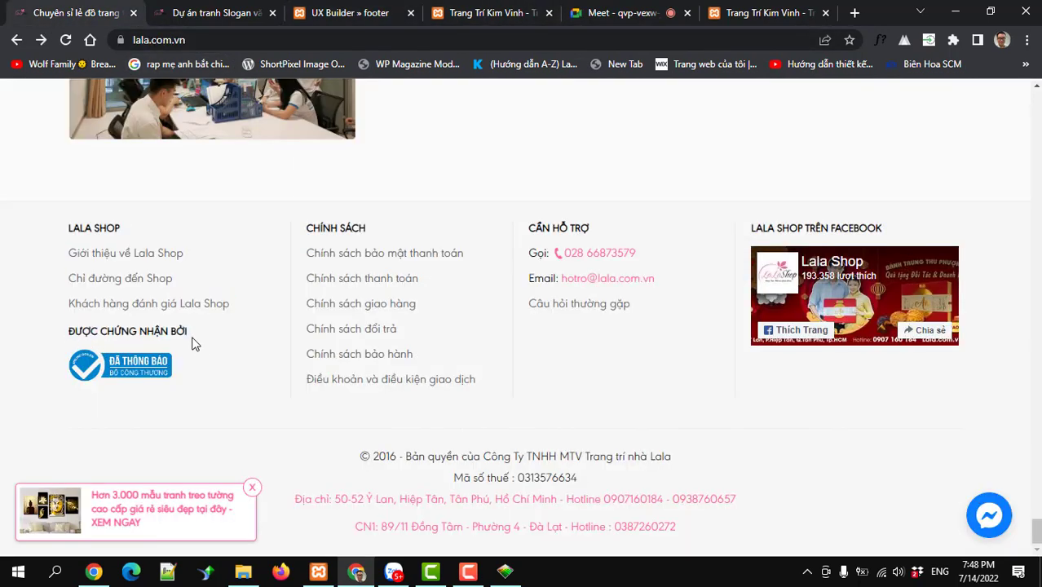
left_click_drag(191, 338, 80, 332)
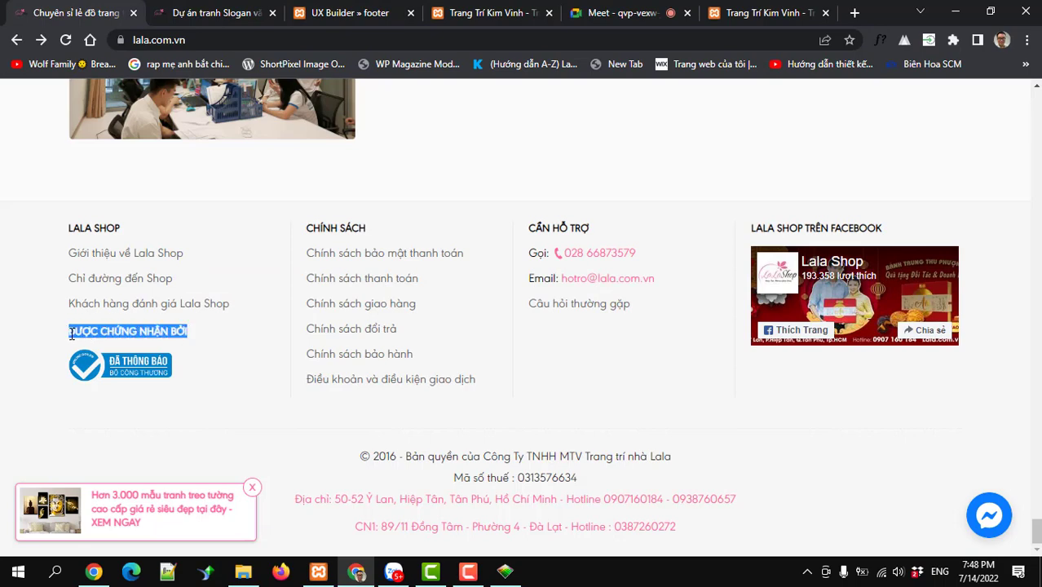
left_click(330, 13)
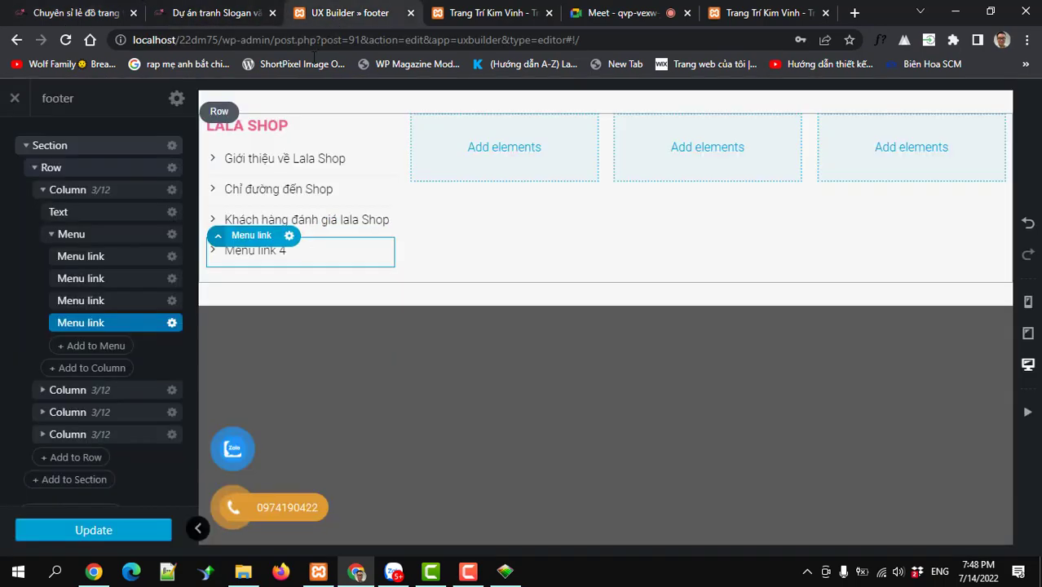
right_click(117, 322)
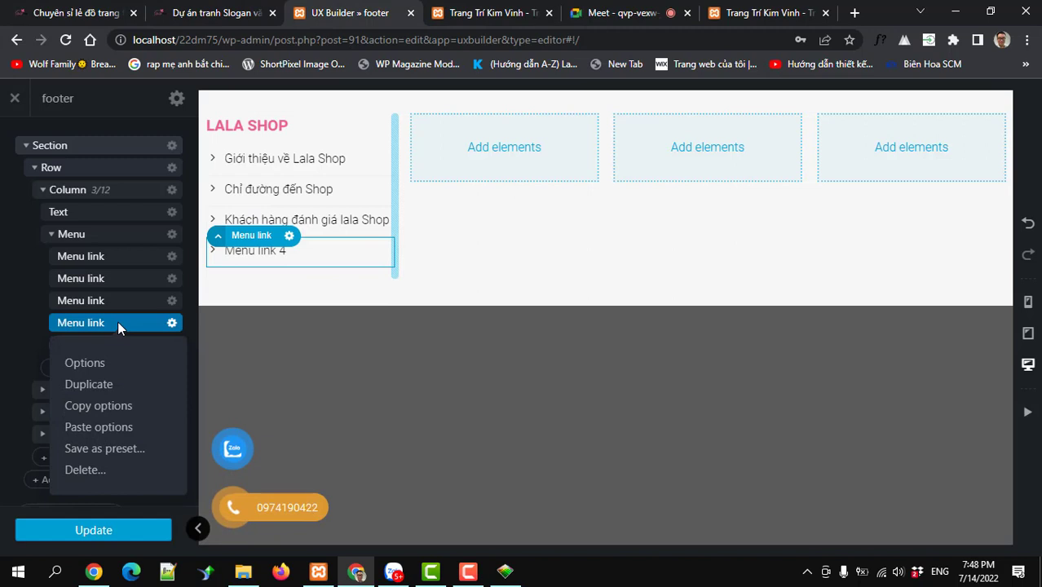
left_click(85, 469)
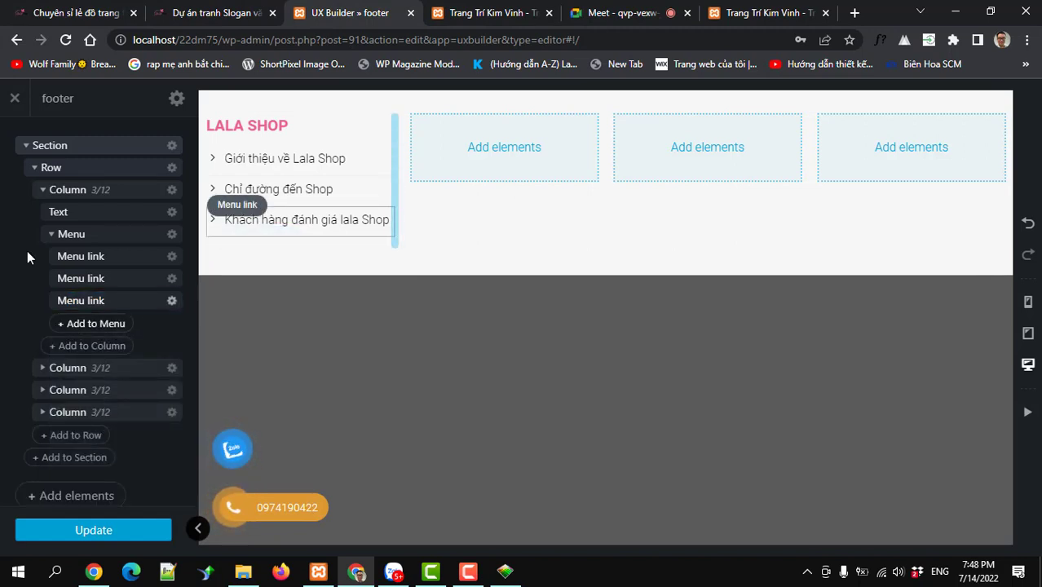
- Add a Text element with the Đoạn preset below the menu in the first column
left_click(49, 235)
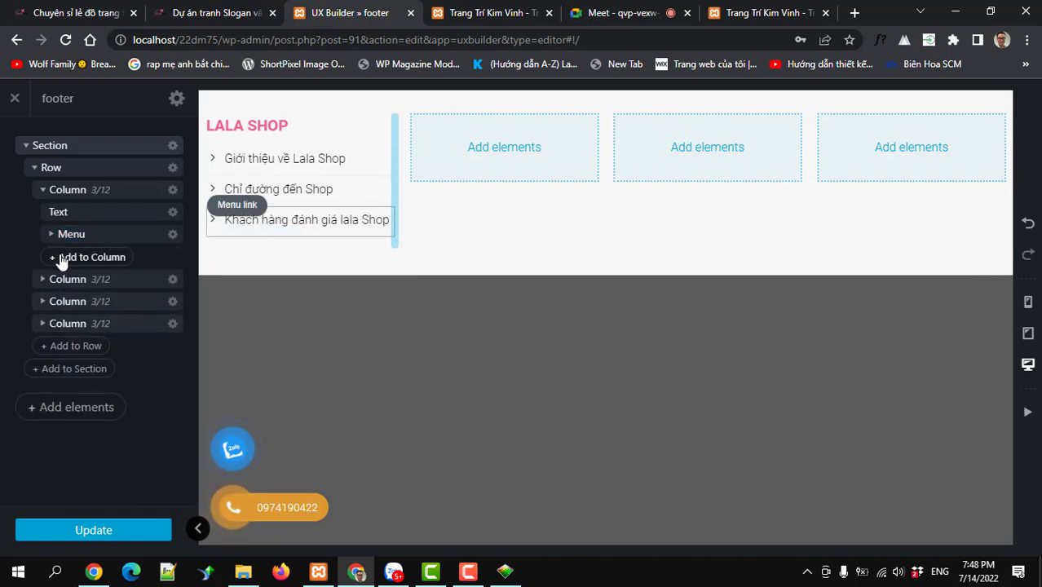
left_click(61, 257)
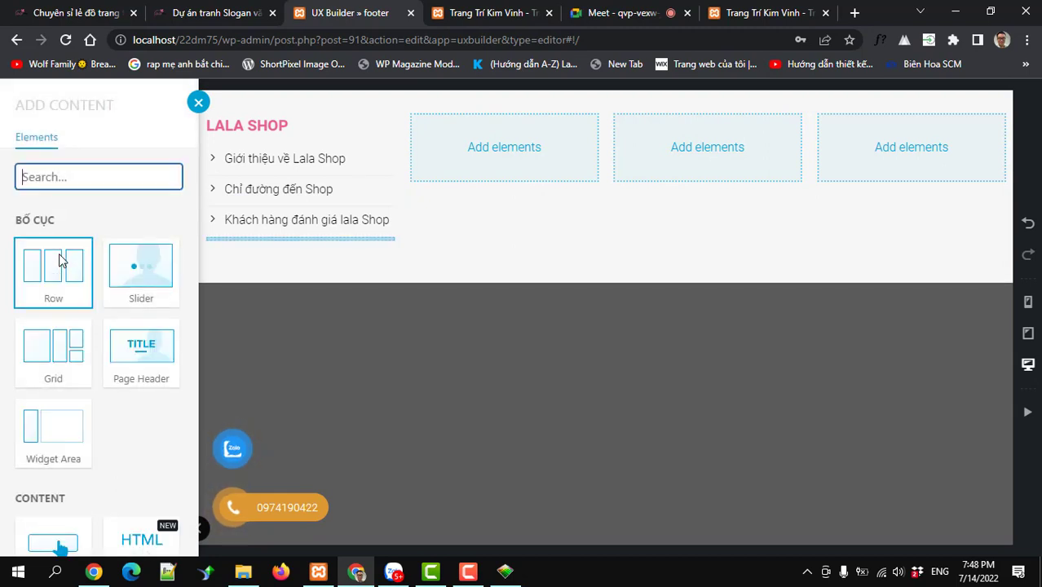
type("text")
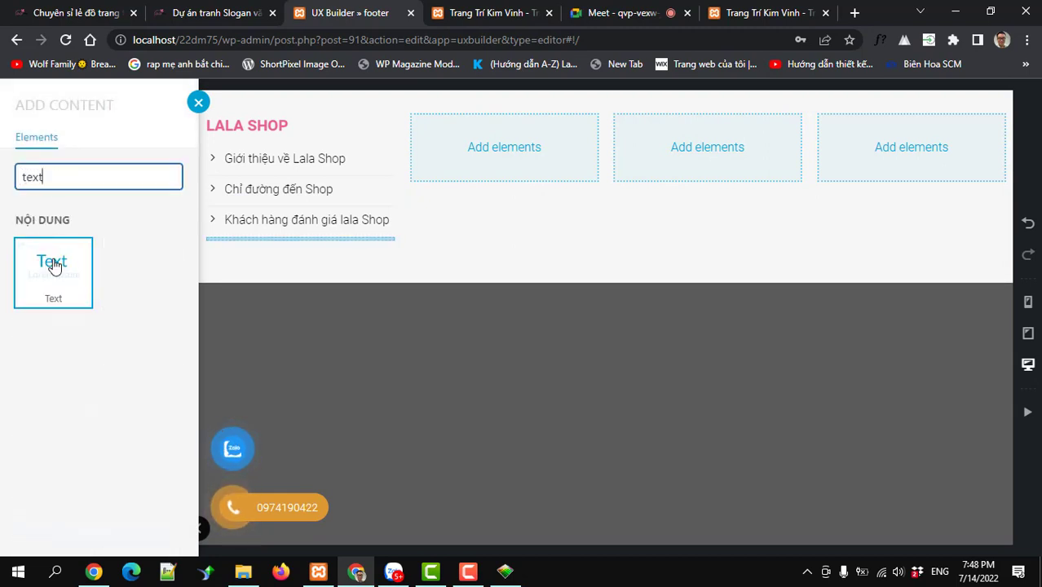
left_click(53, 264)
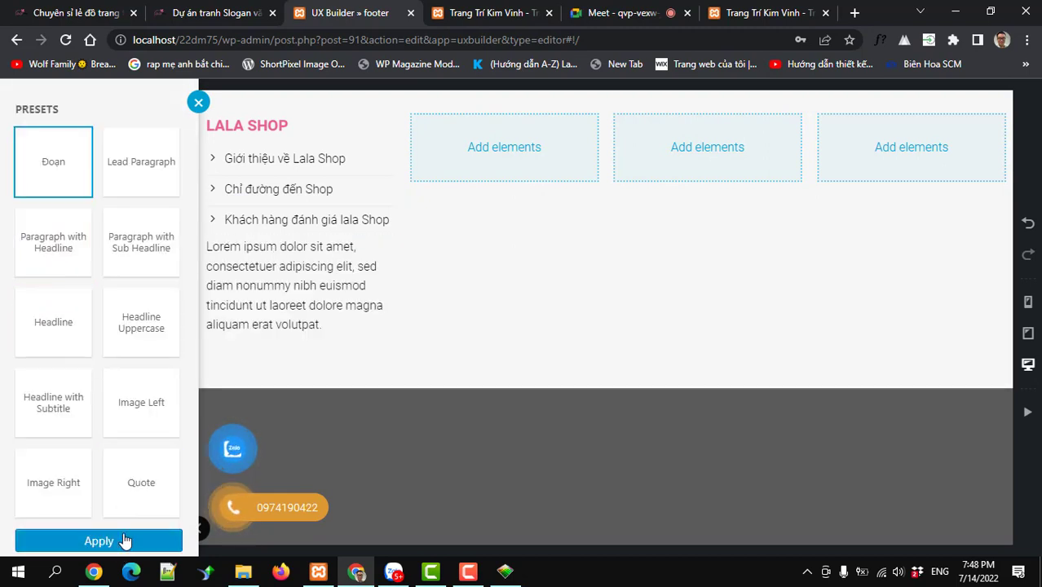
left_click(124, 541)
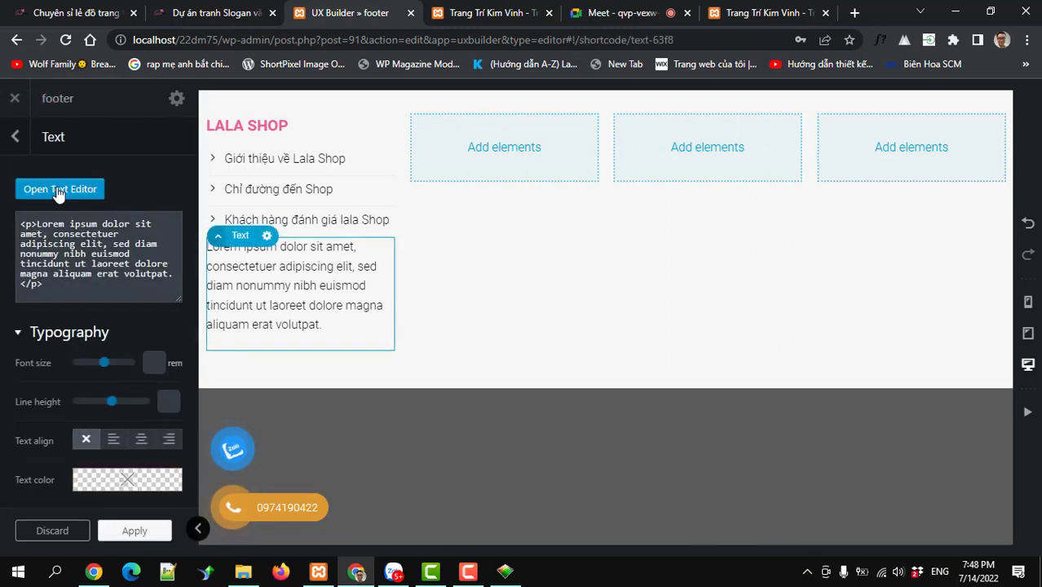
- Replace the new Text element's placeholder paragraph with the copied heading "ĐƯỢC CHỨNG NHẬN BỞI"
left_click(59, 190)
left_click(81, 277)
key("ctrl+a")
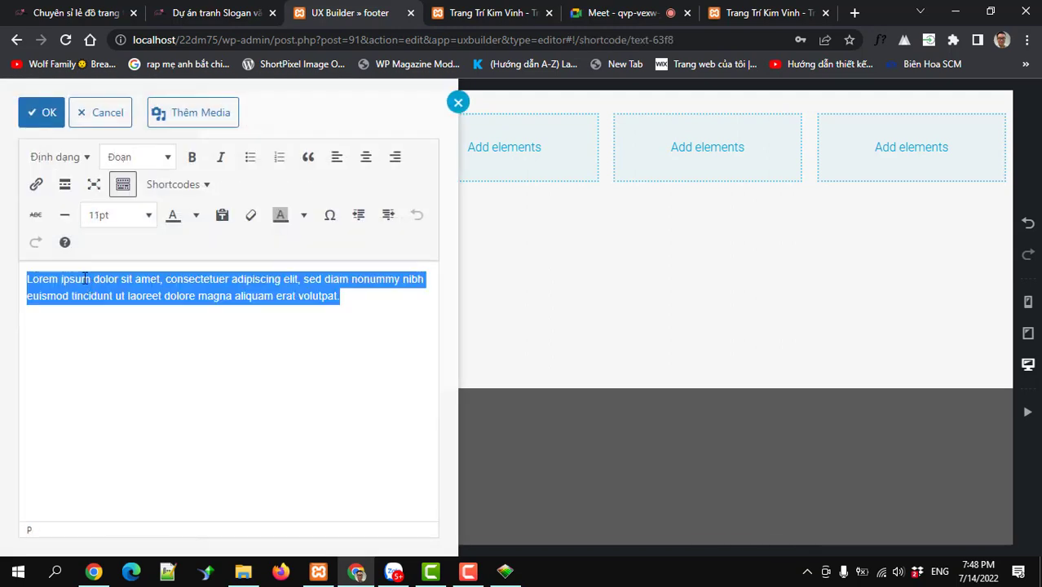
type("ĐƯỢC CHỨNG NHẬN BỞI")
- Format the "ĐƯỢC CHỨNG NHẬN BỞI" text as a bold Đoạn paragraph and save the footer
left_click_drag(240, 299, 24, 253)
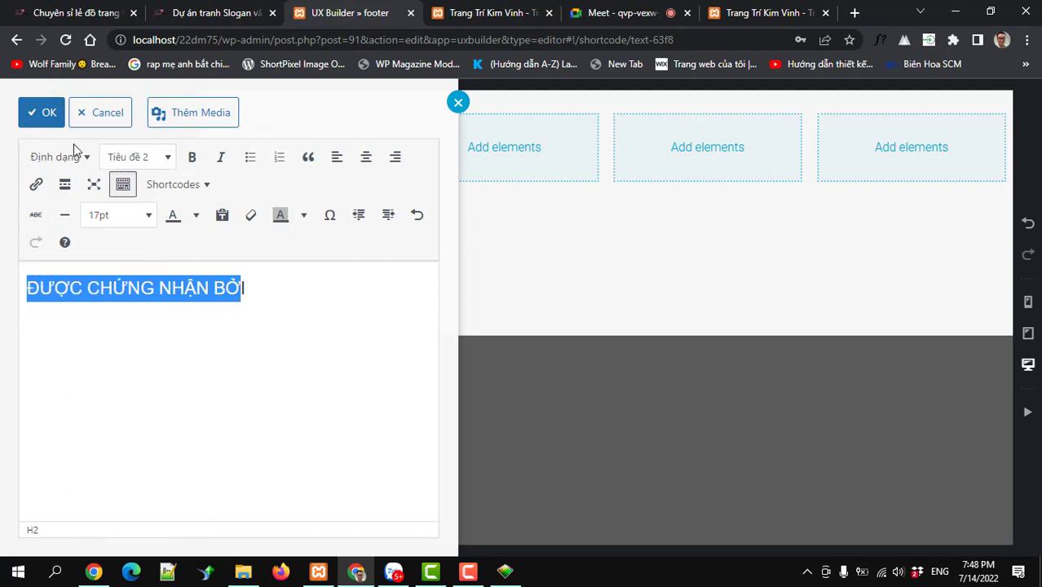
left_click(121, 156)
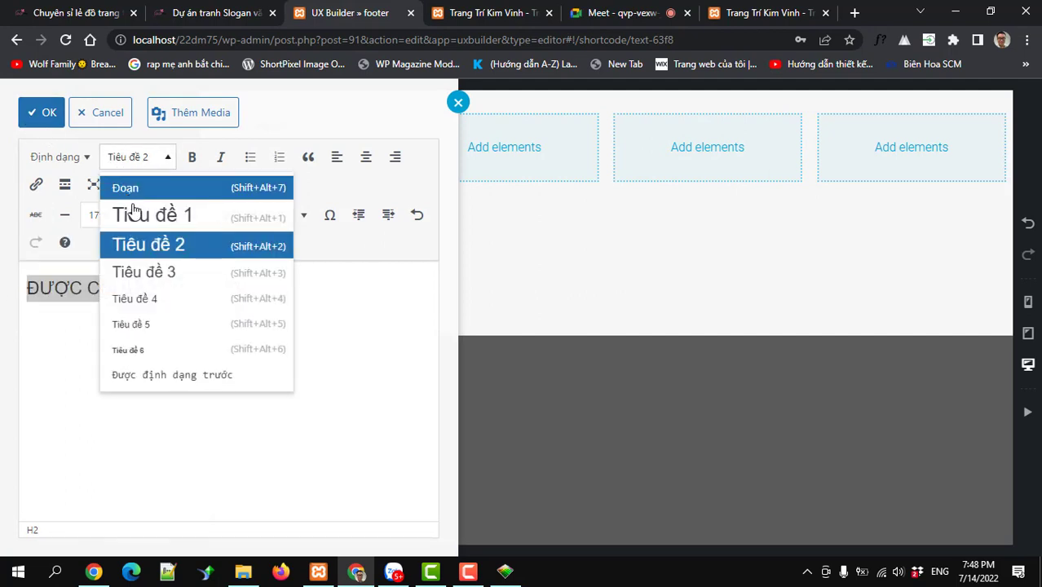
left_click(126, 188)
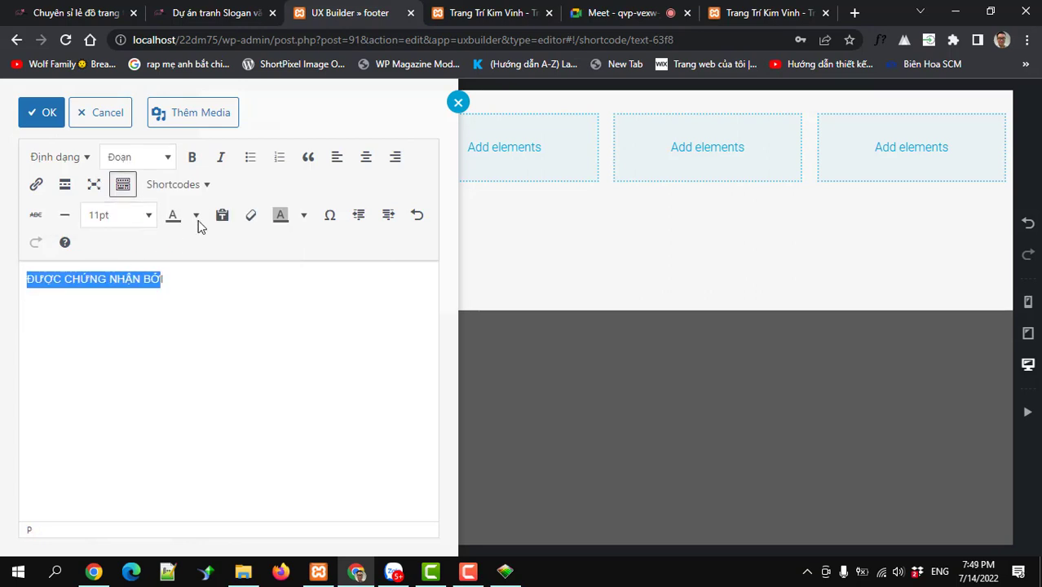
left_click(191, 157)
left_click(41, 113)
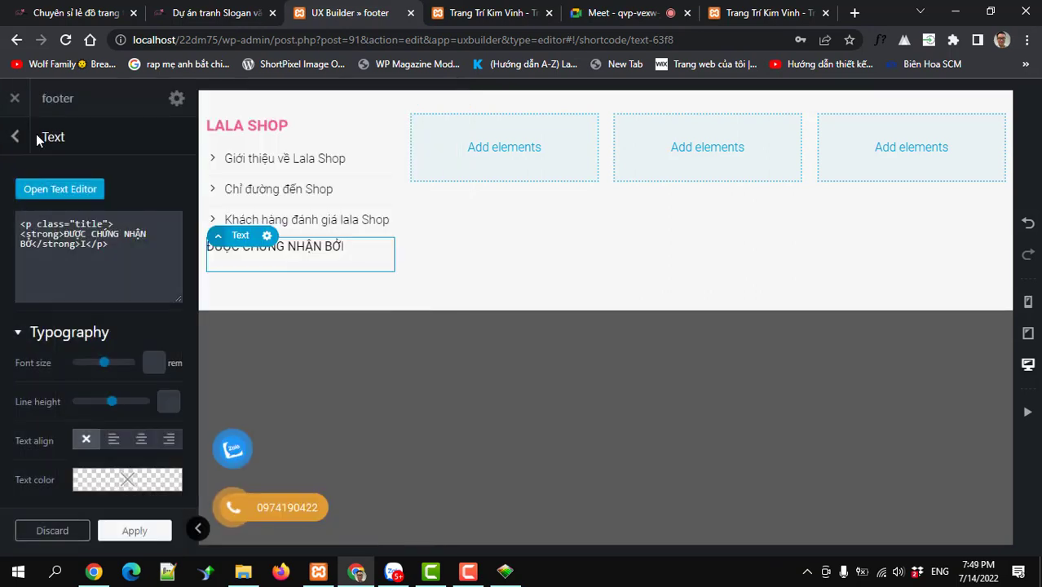
left_click(134, 531)
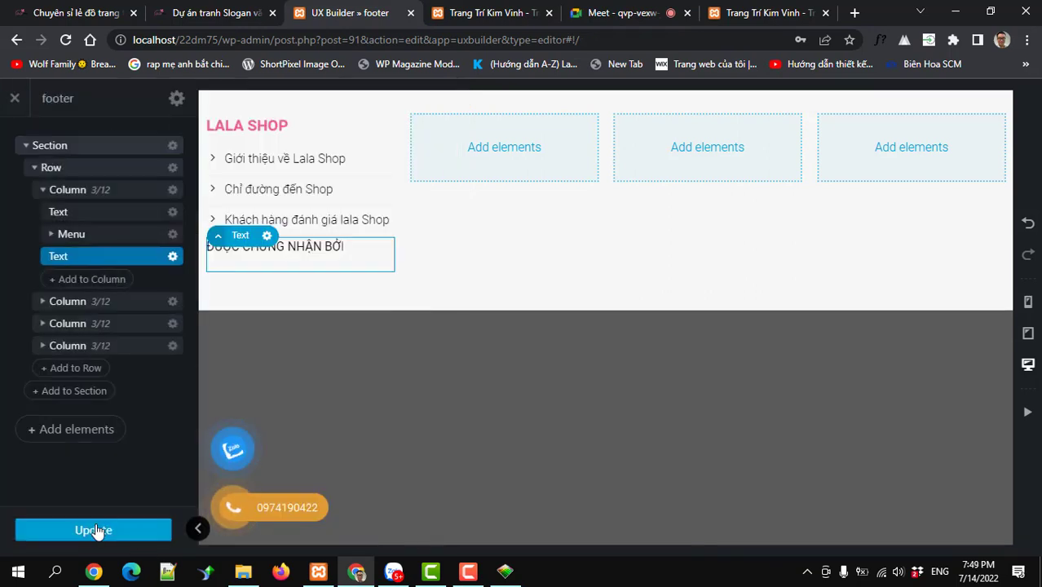
left_click(94, 530)
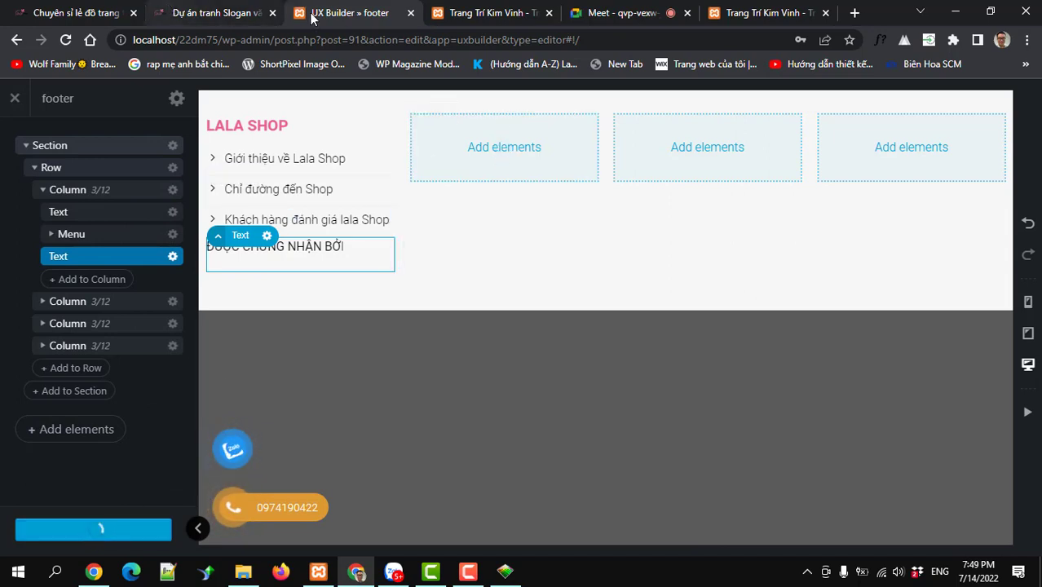
- Start saving the certification badge image from the lala.com.vn footer and browse to the FILE SAVE TAM folder on the Desktop
left_click(51, 13)
left_click(183, 401)
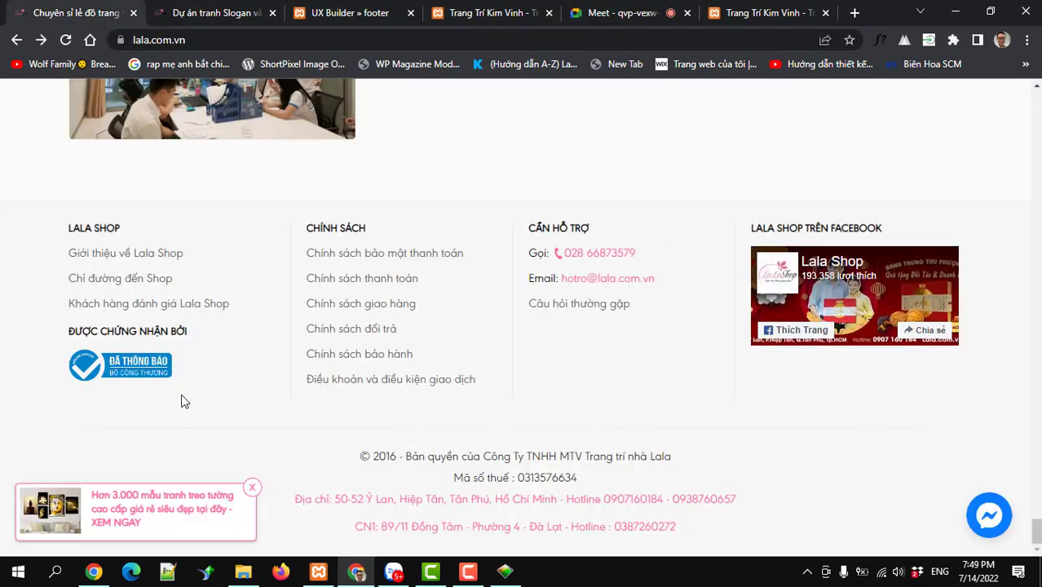
right_click(141, 374)
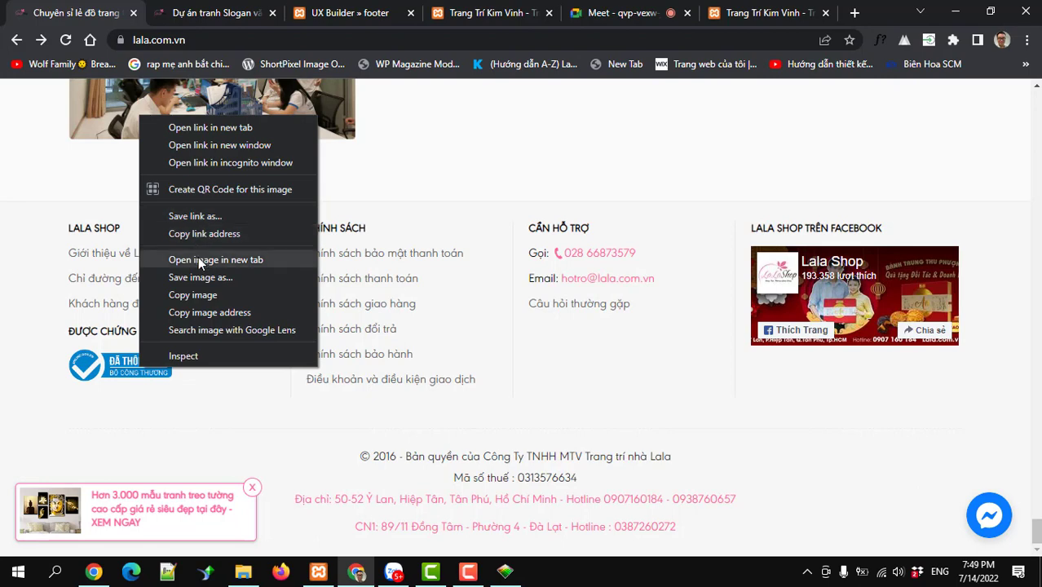
left_click(196, 278)
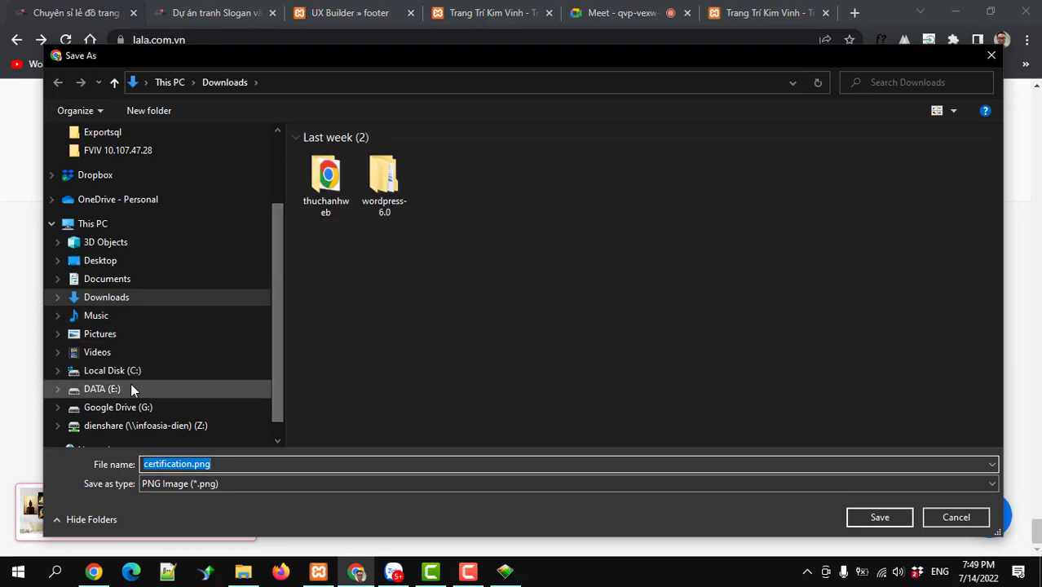
left_click(99, 262)
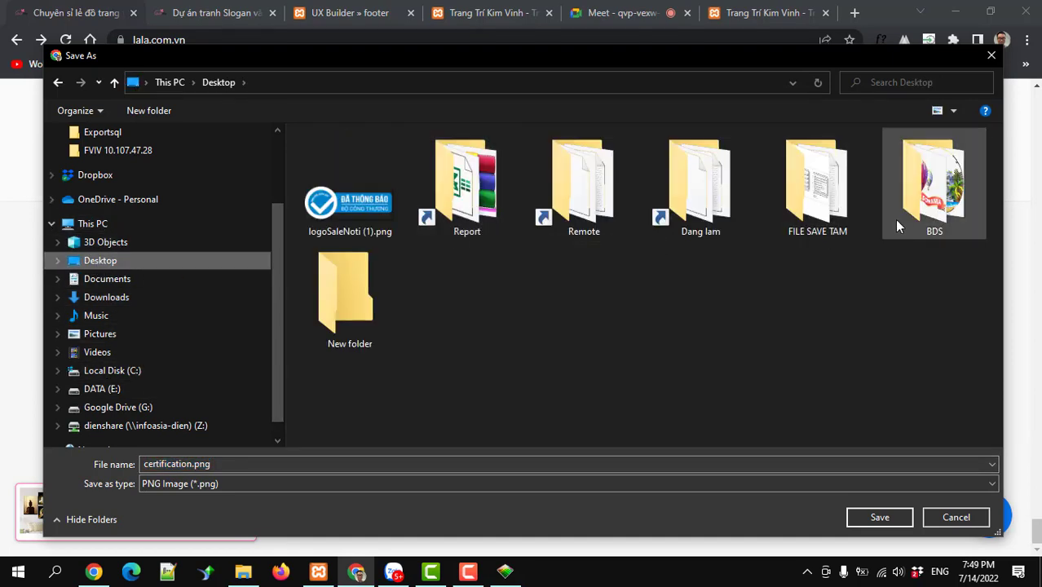
left_click(827, 197)
double_click(828, 196)
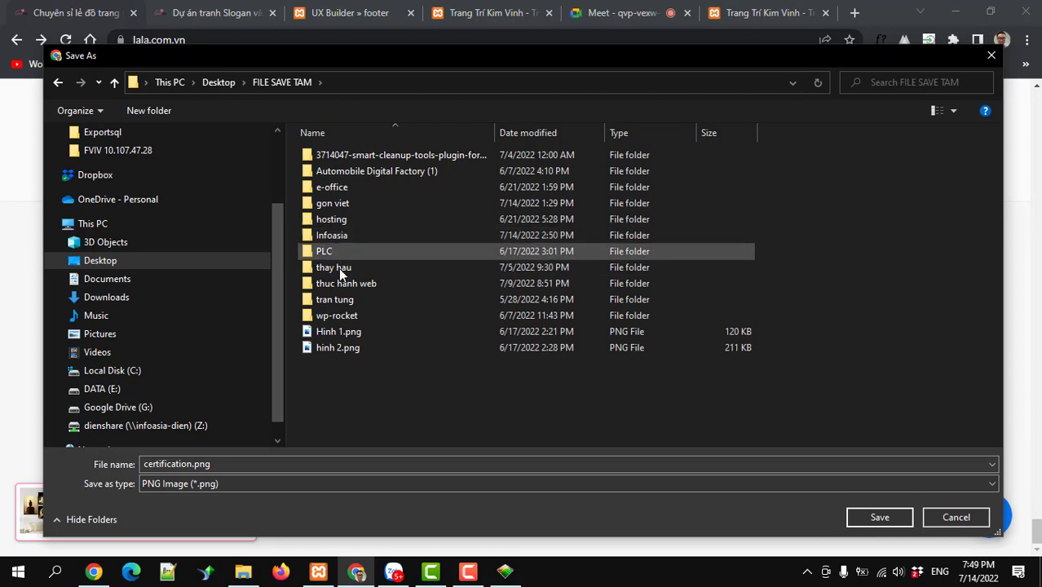
- Create a folder named lala inside FILE SAVE TAM and save the badge there as certification.png
left_click(159, 102)
type("lala")
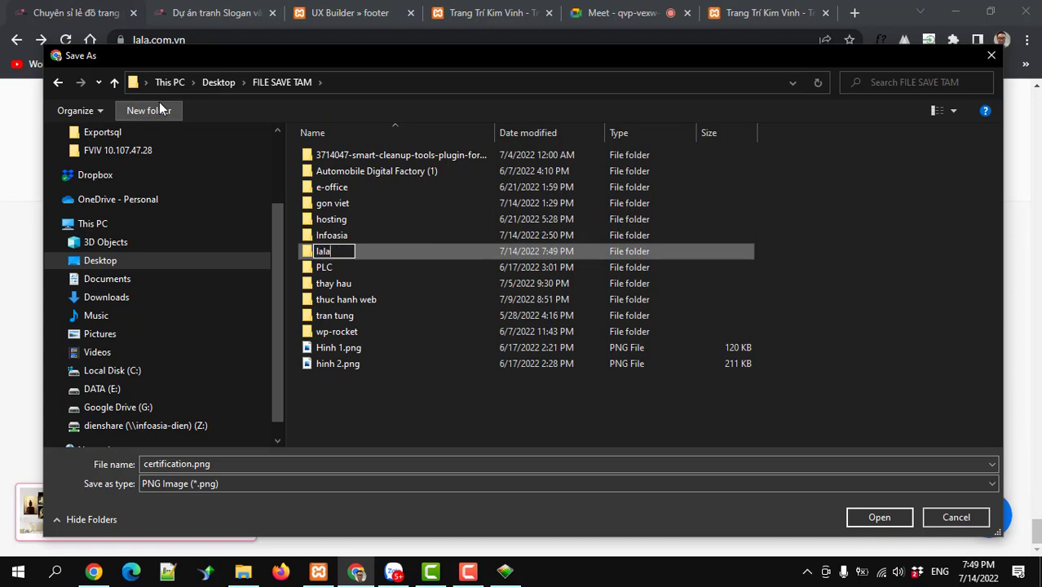
key("Return")
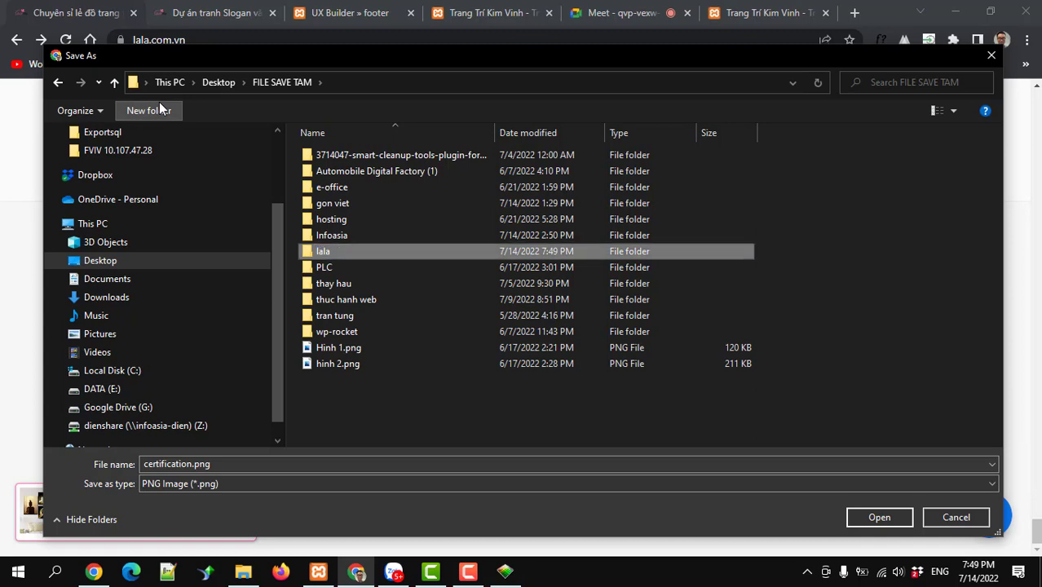
key("Return")
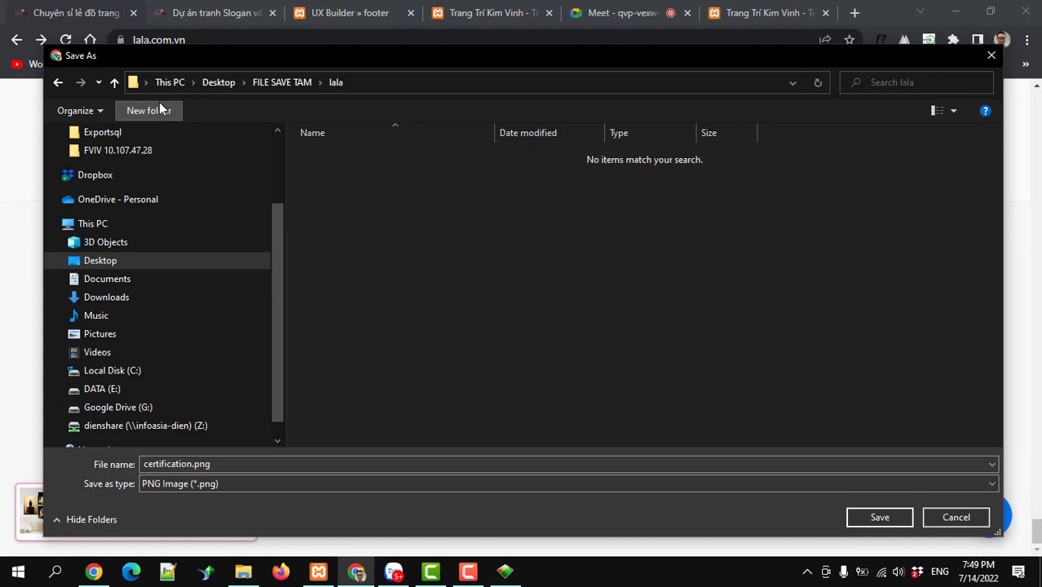
left_click(879, 518)
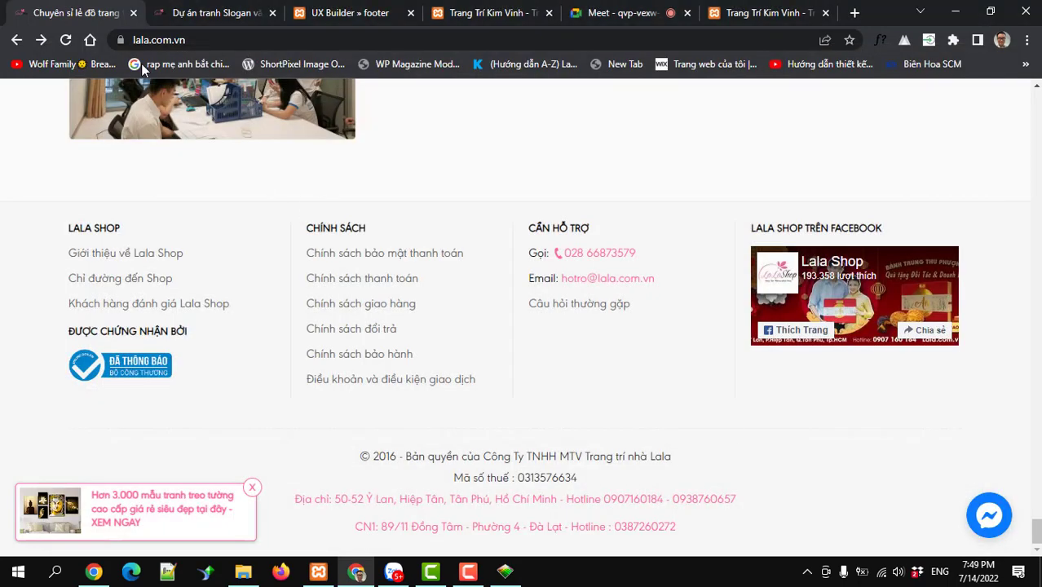
- Back in the UX Builder, add an Image element below the "ĐƯỢC CHỨNG NHẬN BỞI" text in the first column
left_click(321, 15)
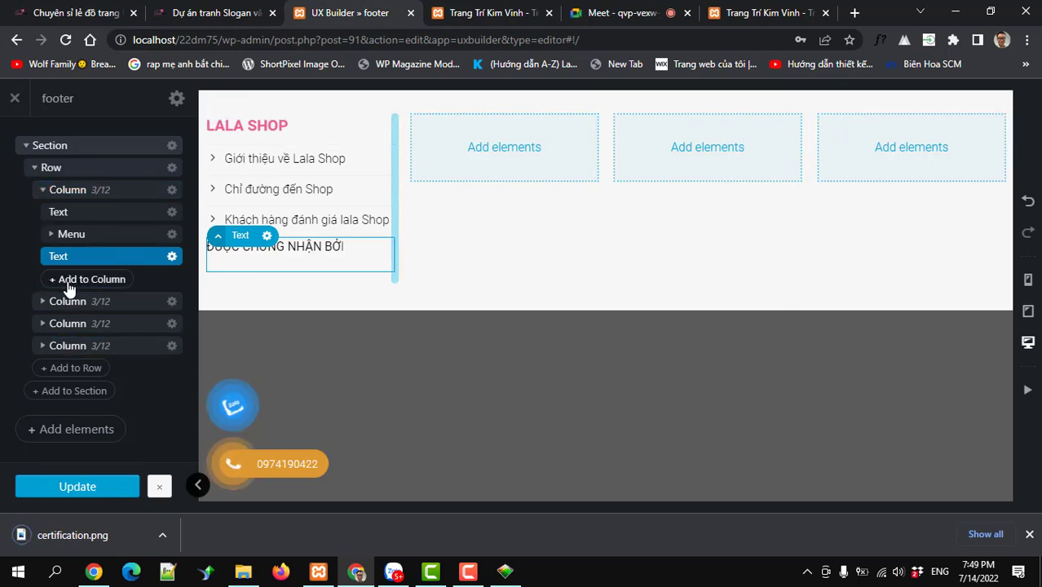
left_click(69, 280)
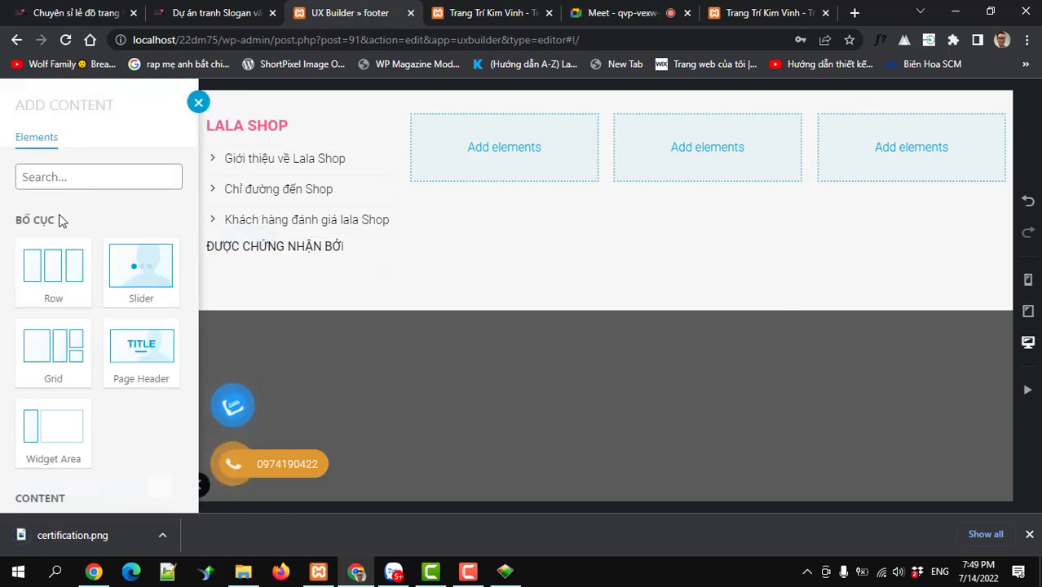
type("img")
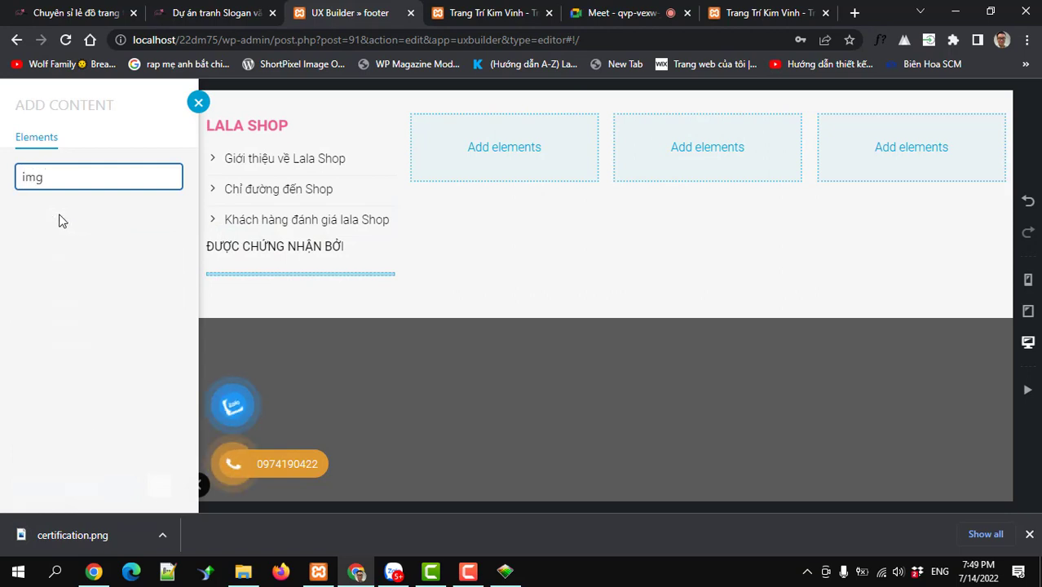
key("BackSpace")
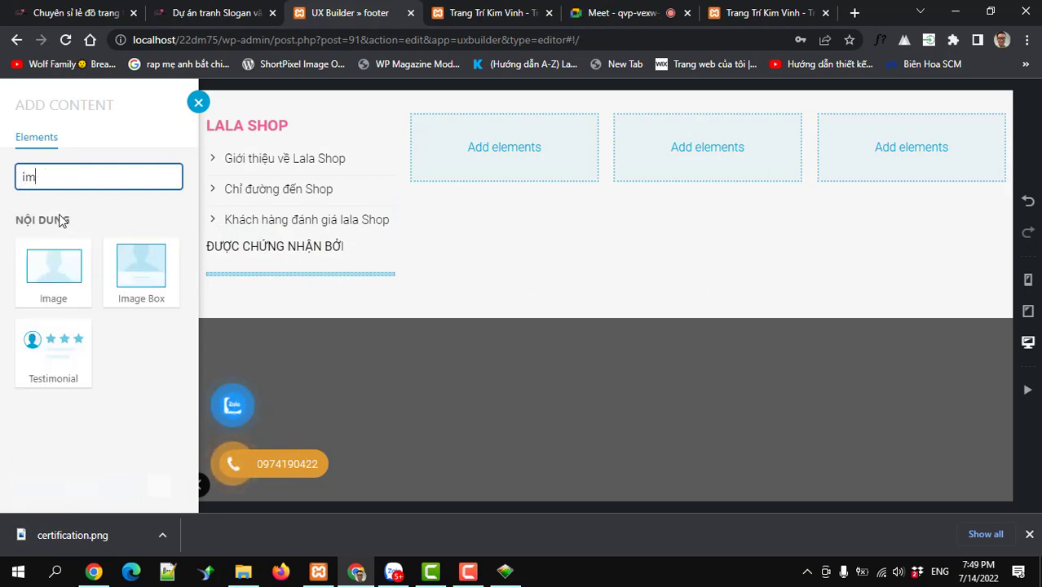
left_click(56, 267)
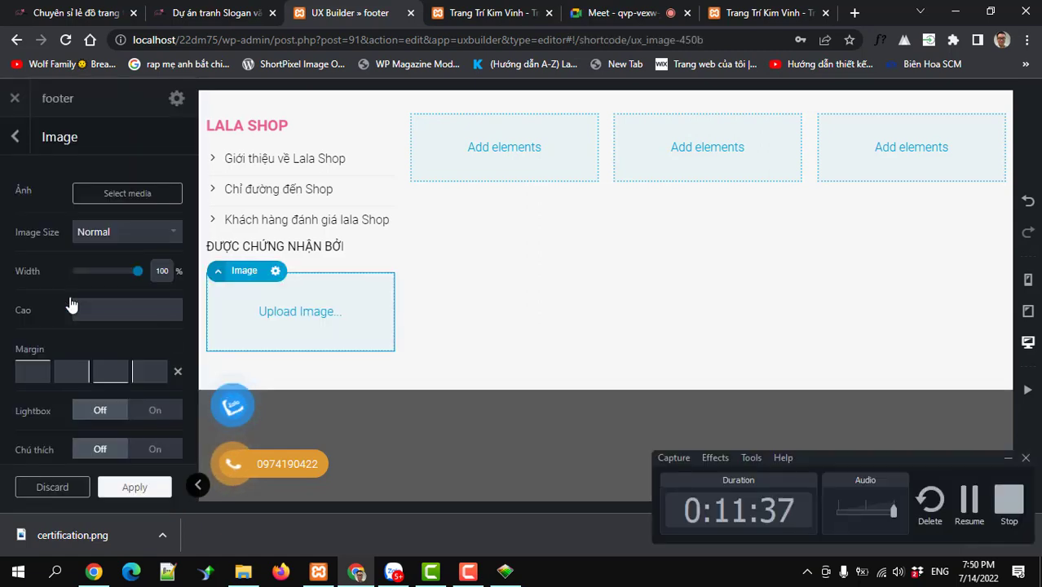
- Upload certification.png from Desktop > FILE SAVE TAM > lala and use it as the Image element's picture
left_click(114, 195)
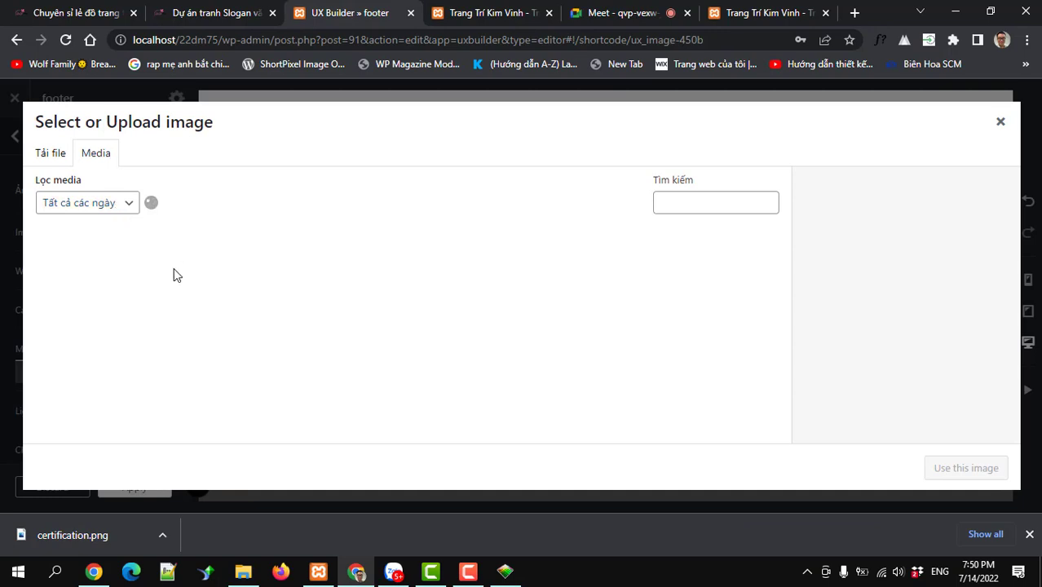
left_click(49, 153)
left_click(490, 340)
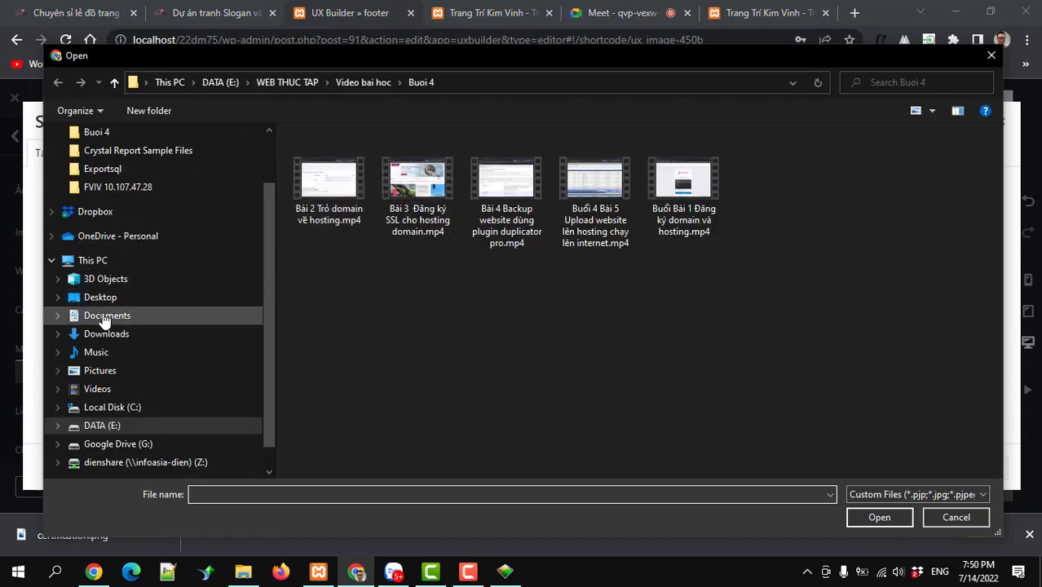
left_click(102, 296)
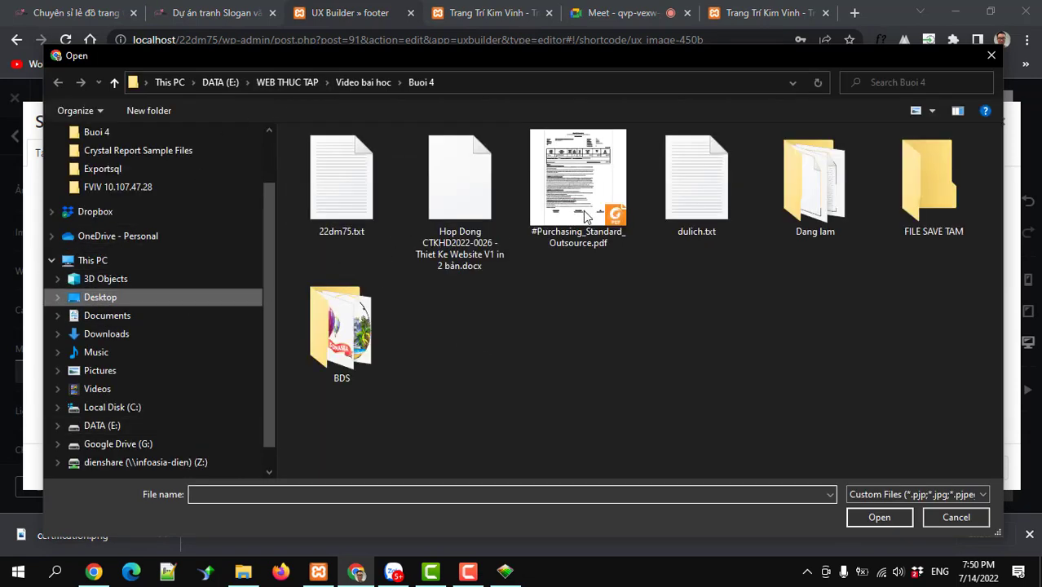
scroll(710, 384, "down", 2)
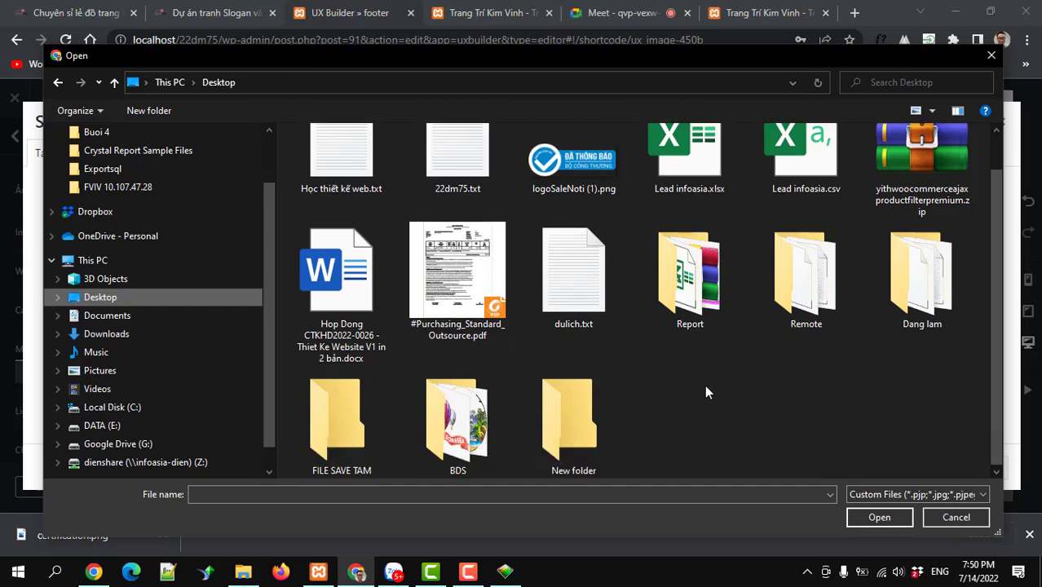
left_click(351, 420)
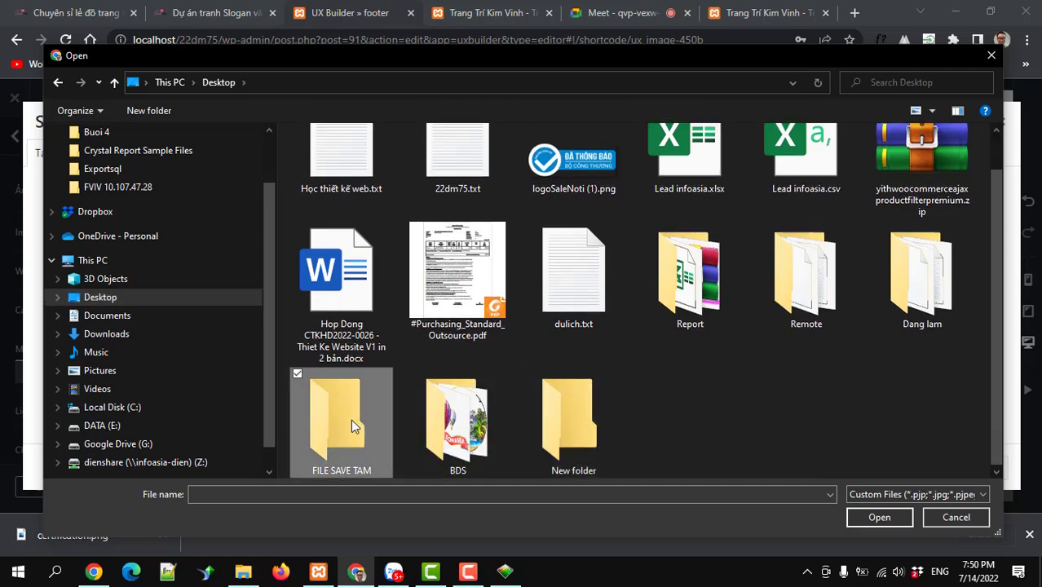
double_click(350, 419)
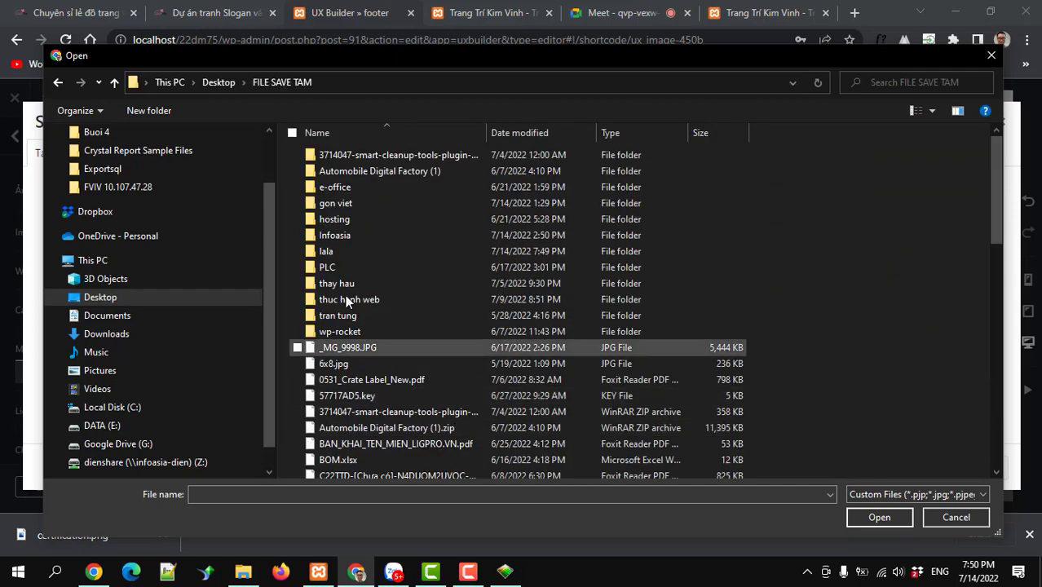
left_click(324, 253)
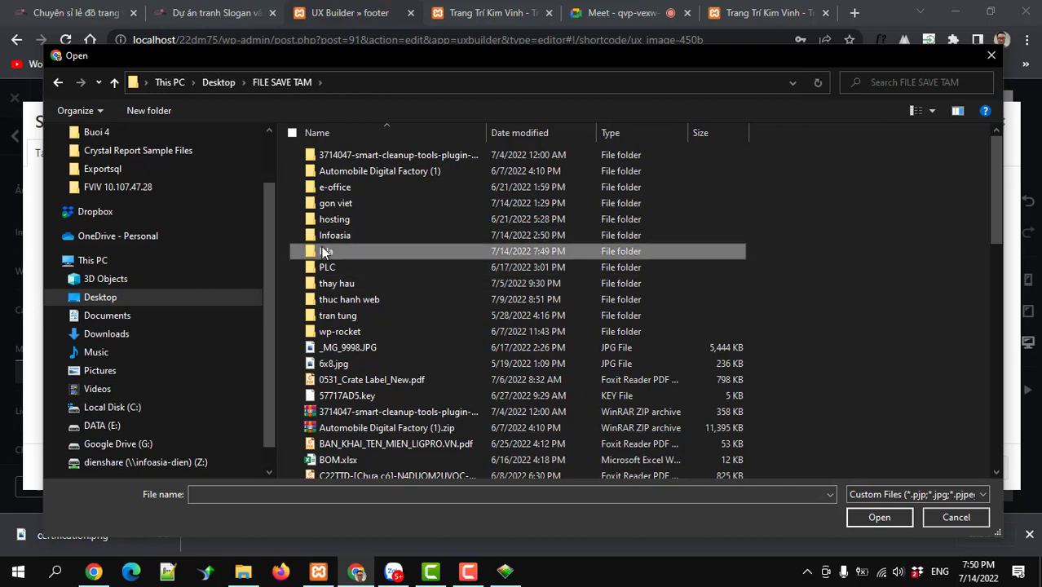
double_click(324, 253)
left_click(329, 175)
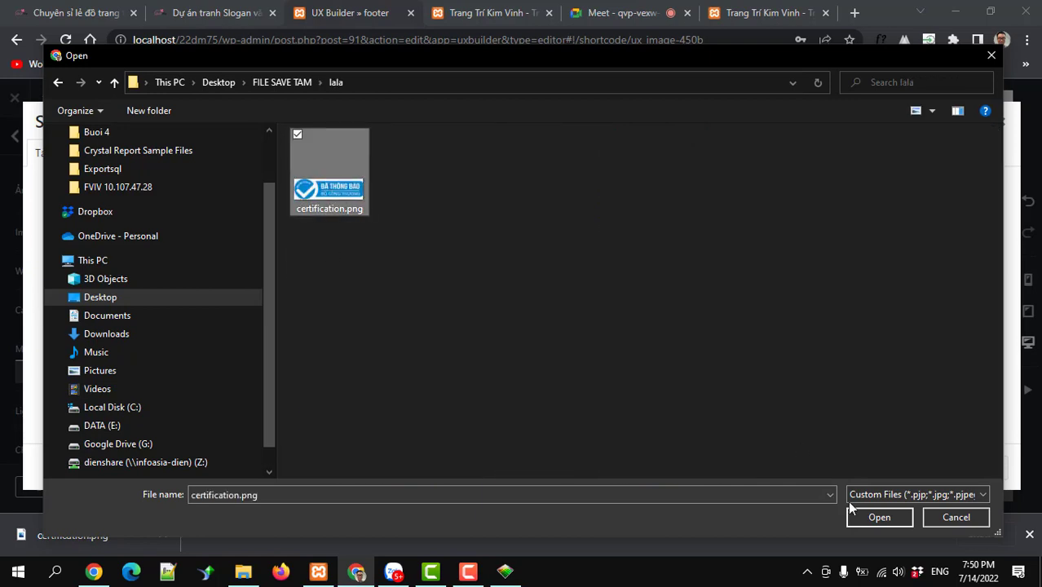
left_click(877, 517)
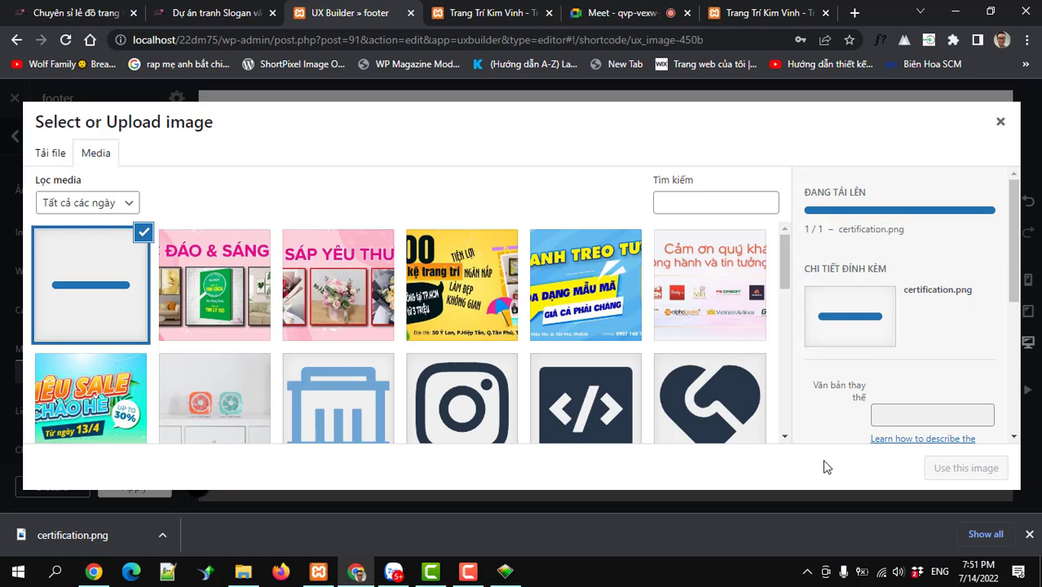
left_click(962, 468)
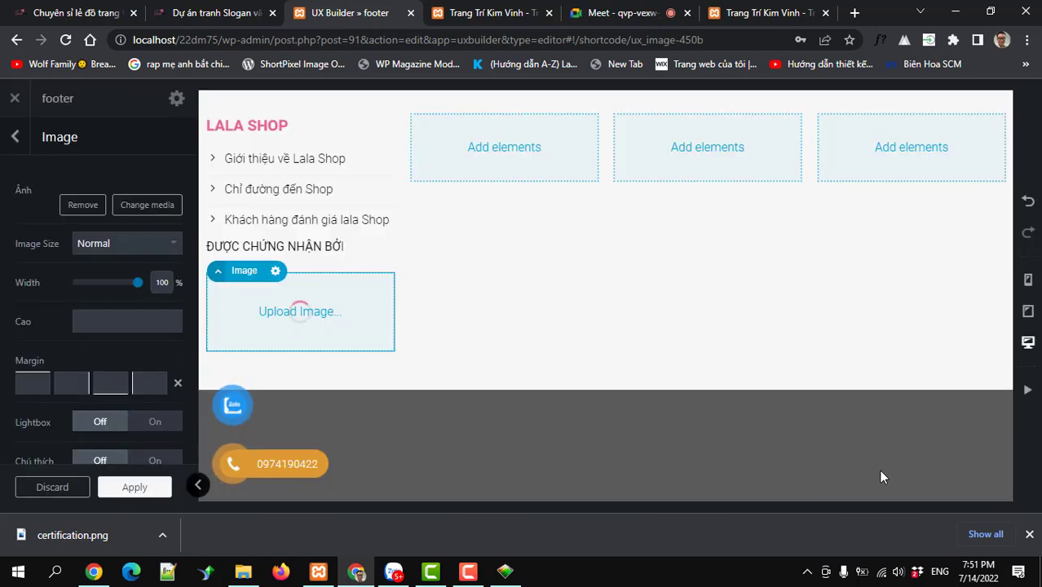
- Apply the certification badge's image settings and save the footer
left_click(467, 571)
left_click(467, 572)
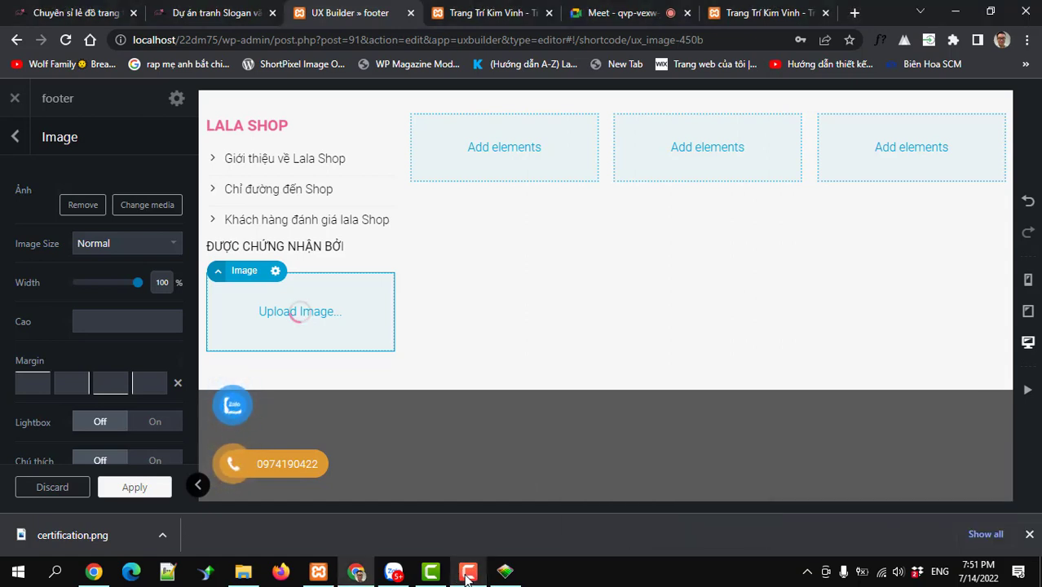
left_click(118, 492)
left_click(109, 493)
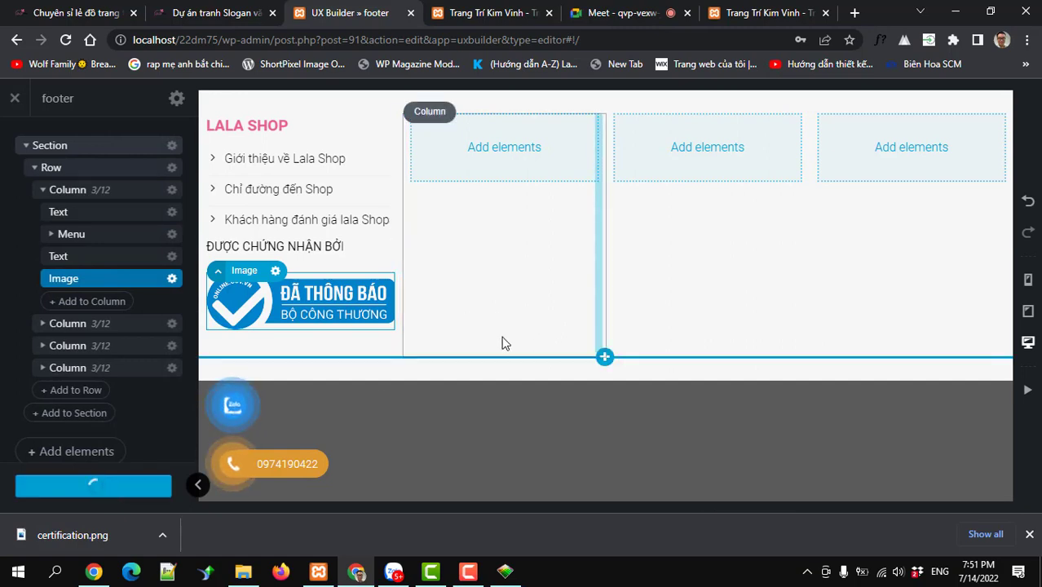
- Copy the heading "CHÍNH SÁCH" from the lala.com.vn footer into a new Tiêu đề 3 Text element in the second column and save the footer
left_click(80, 11)
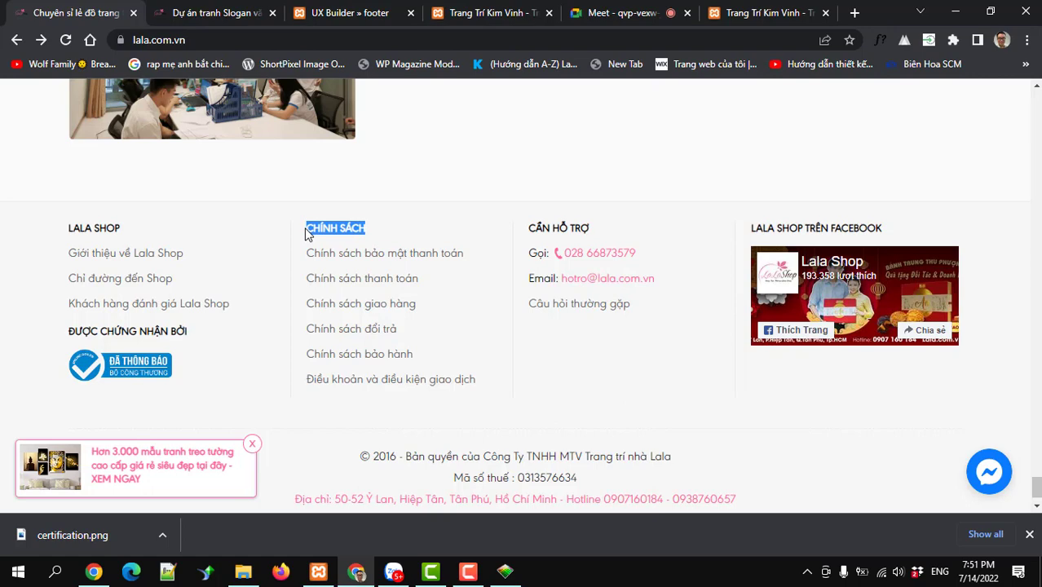
left_click(325, 20)
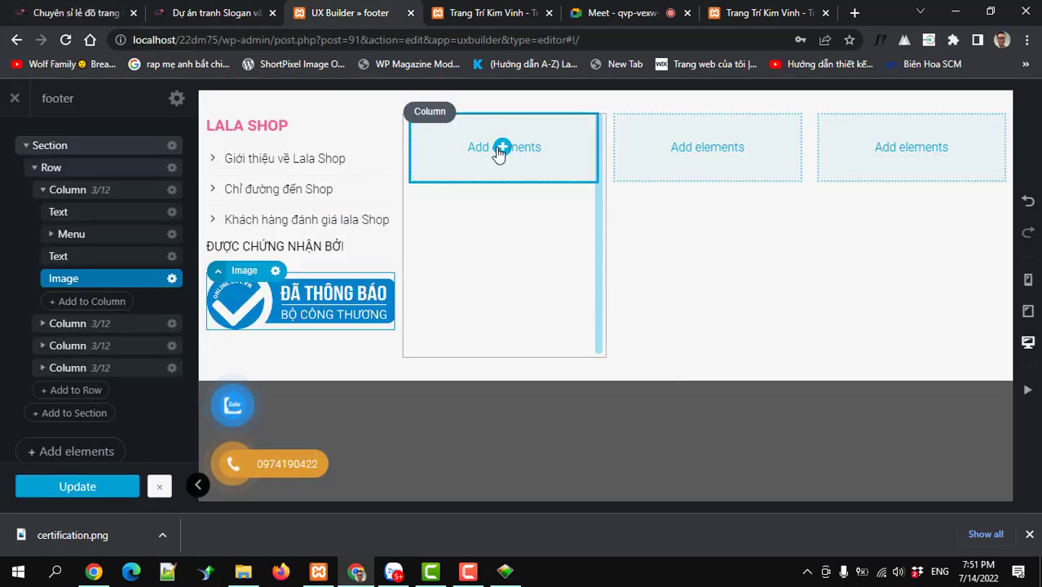
left_click(498, 153)
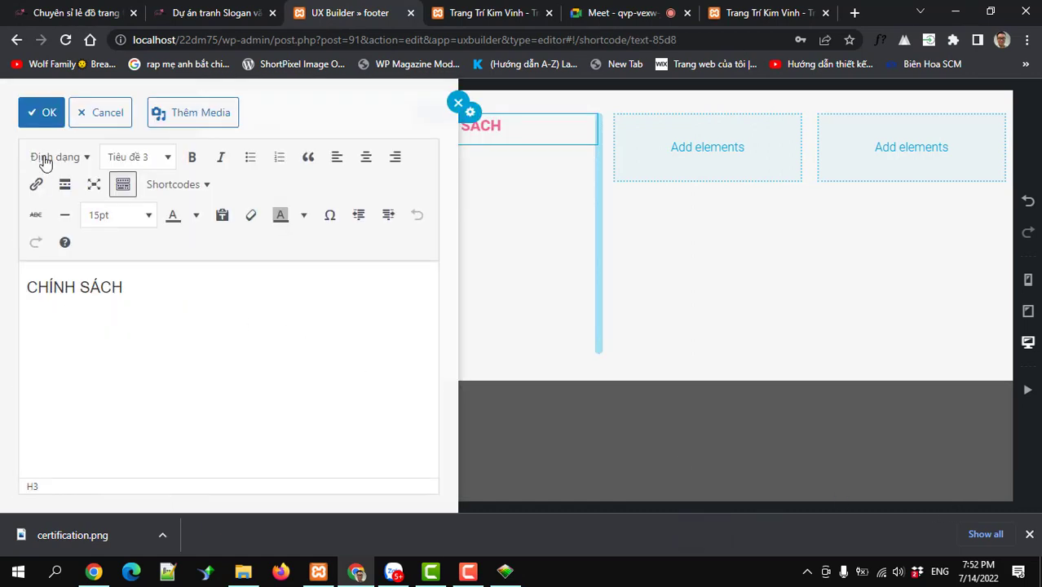
left_click(41, 113)
left_click(127, 489)
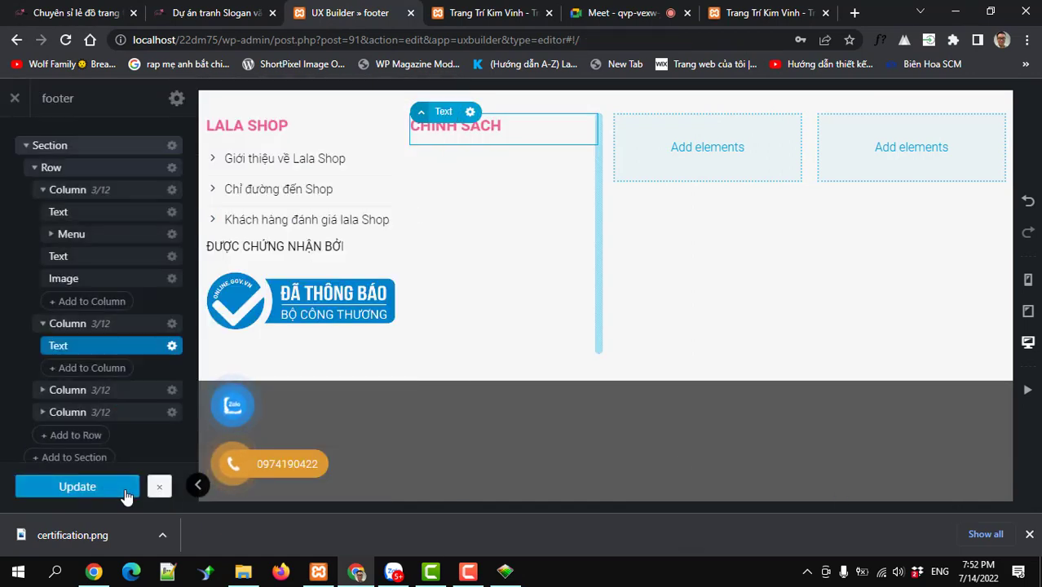
left_click(128, 488)
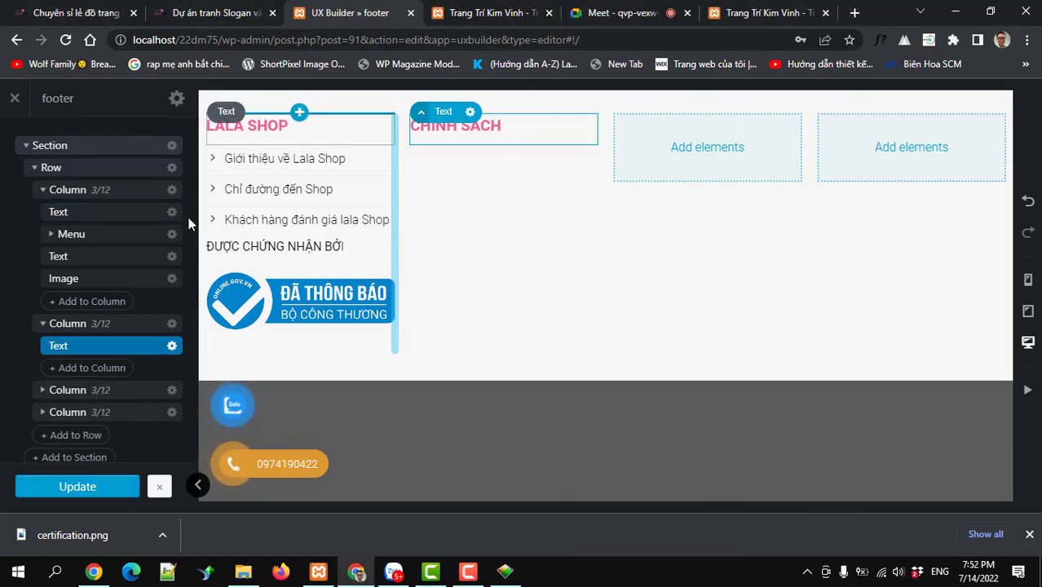
- Check the policy links in the lala.com.vn footer and duplicate the Menu element in the first column
left_click(99, 15)
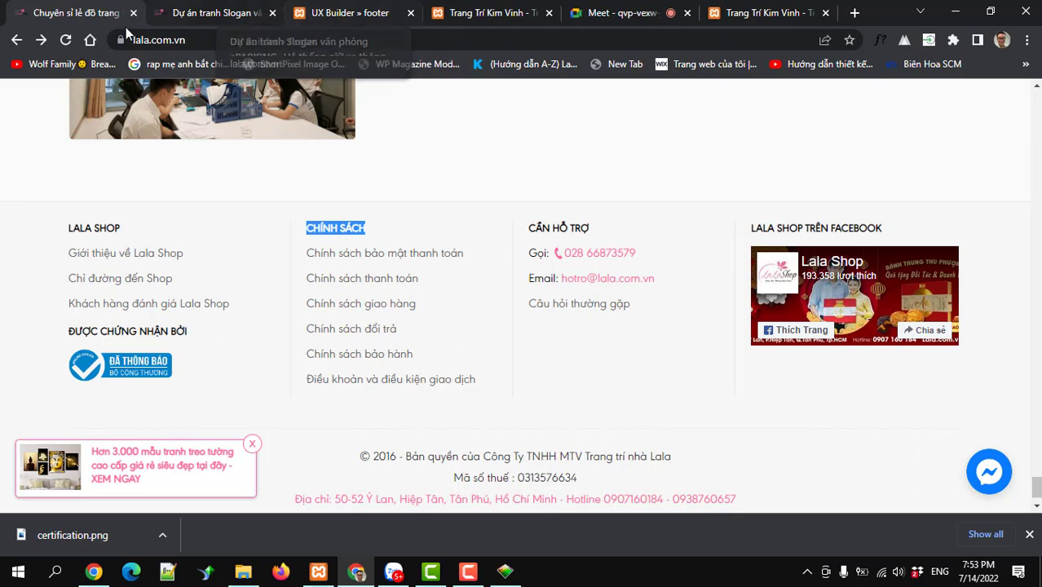
left_click(334, 13)
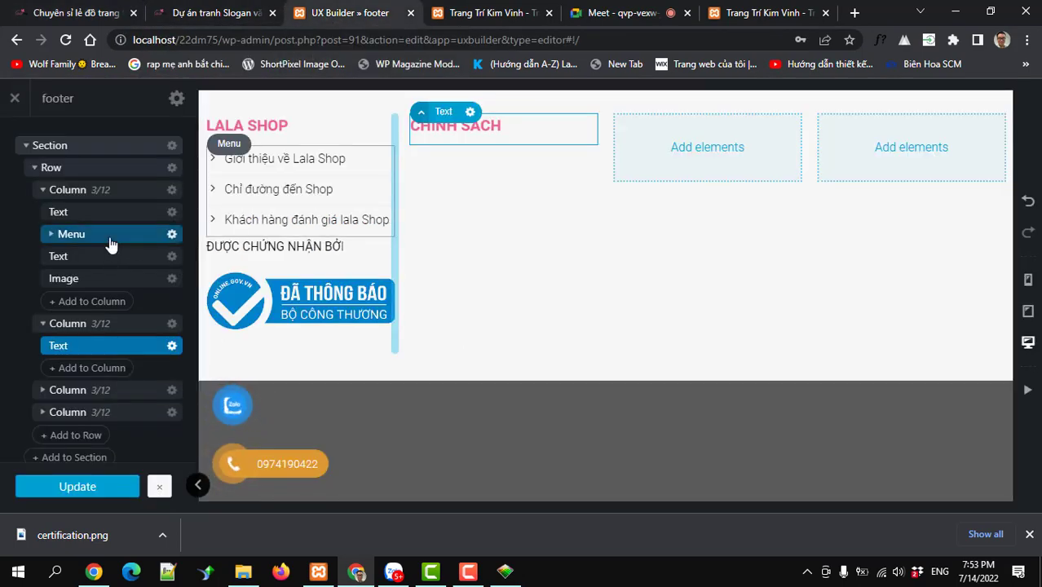
right_click(110, 244)
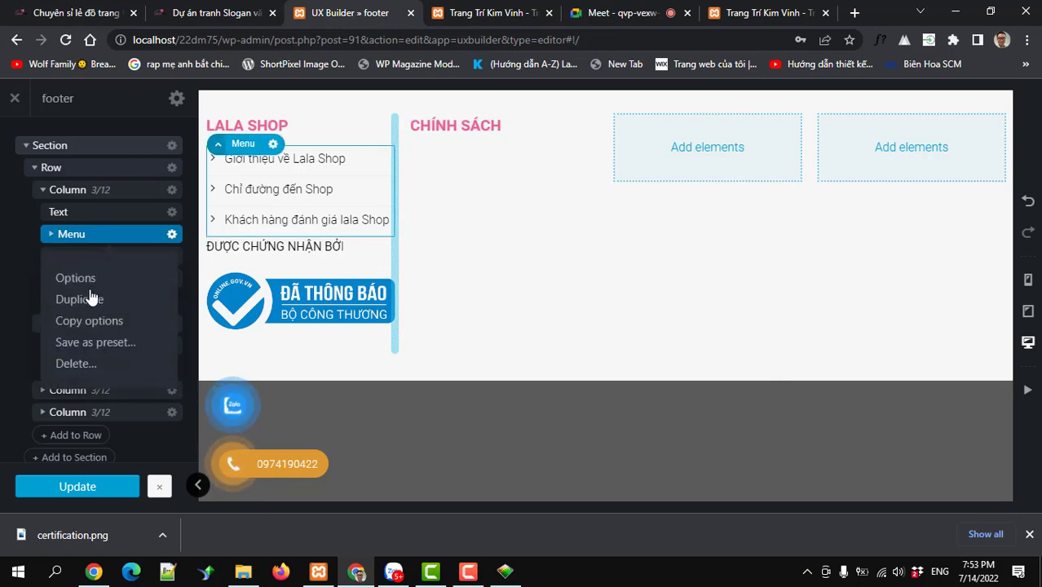
left_click(79, 301)
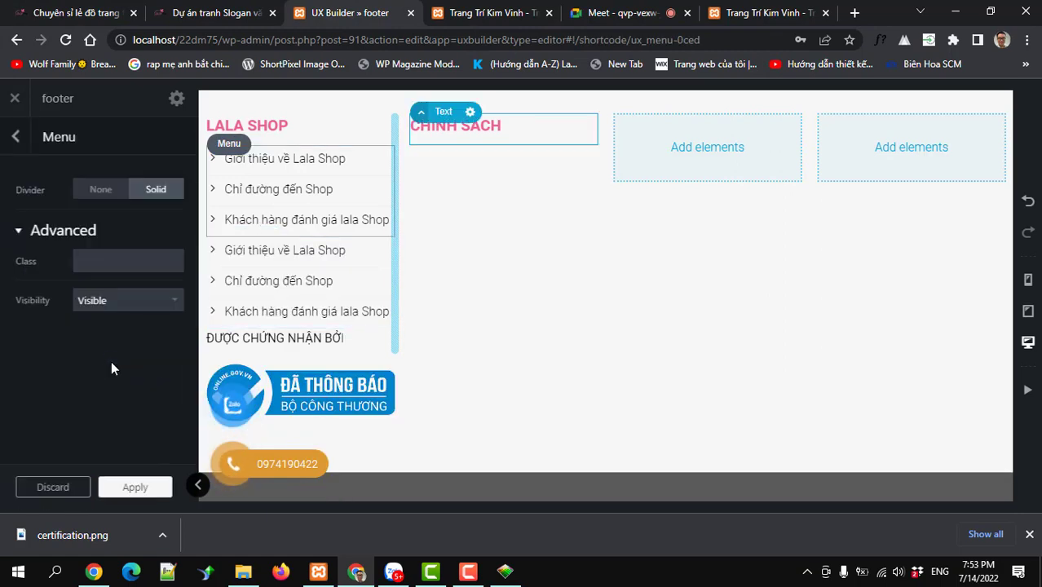
- Apply the duplicated Menu element and move it into the second column below the "CHÍNH SÁCH" heading
left_click(137, 488)
scroll(134, 301, "down", 2)
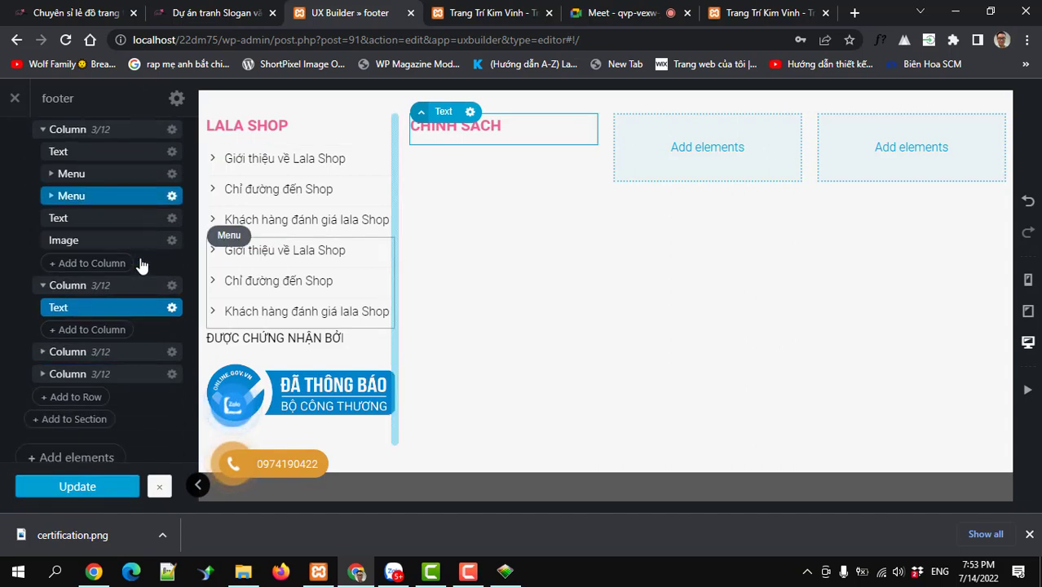
left_click_drag(102, 180, 78, 306)
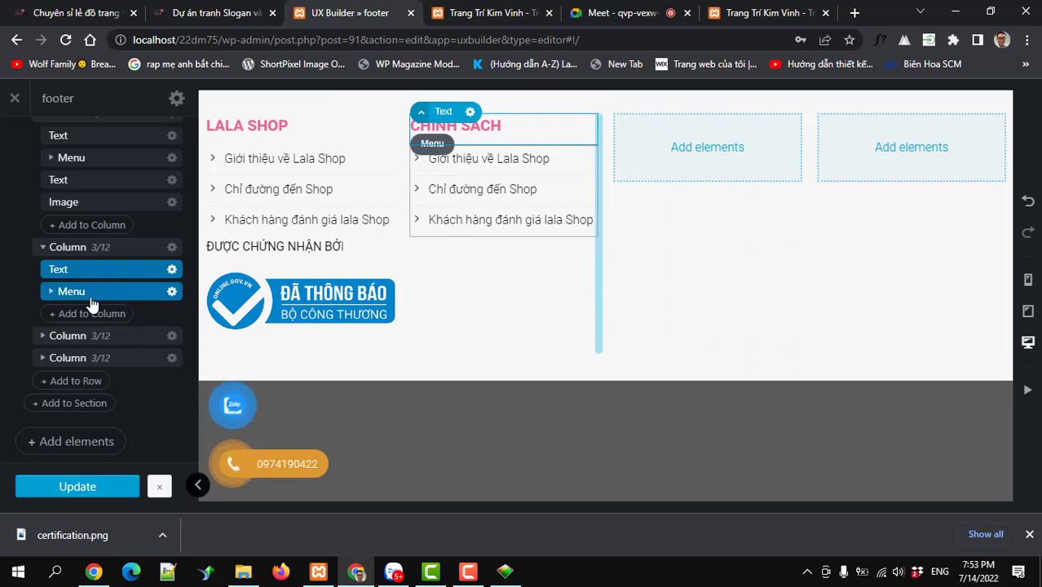
- Duplicate the last menu link in the second column's Menu three times, applying each copy, to make six links
left_click(50, 294)
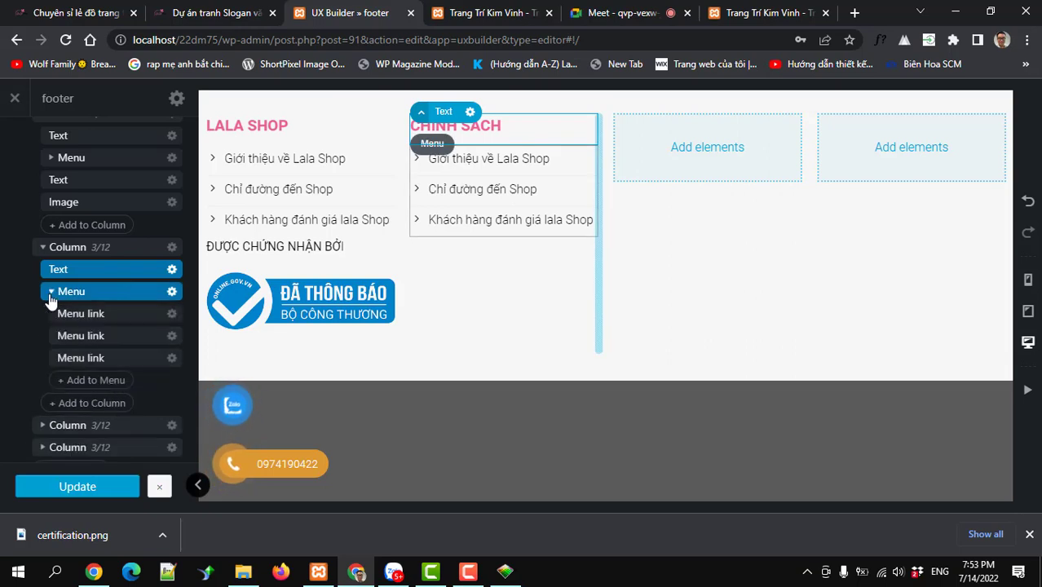
right_click(82, 360)
left_click(53, 419)
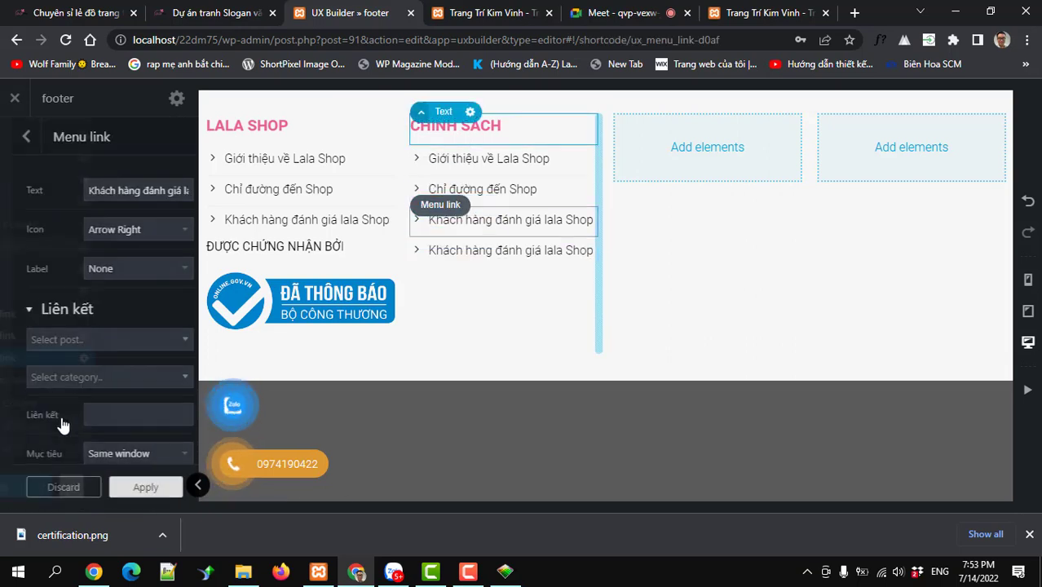
left_click(133, 487)
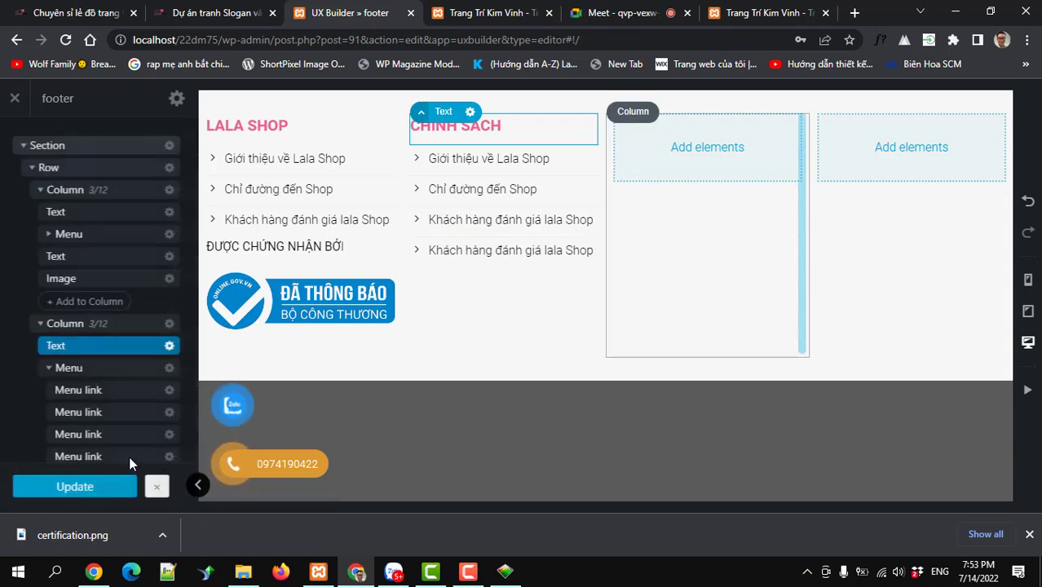
scroll(114, 366, "down", 2)
right_click(102, 310)
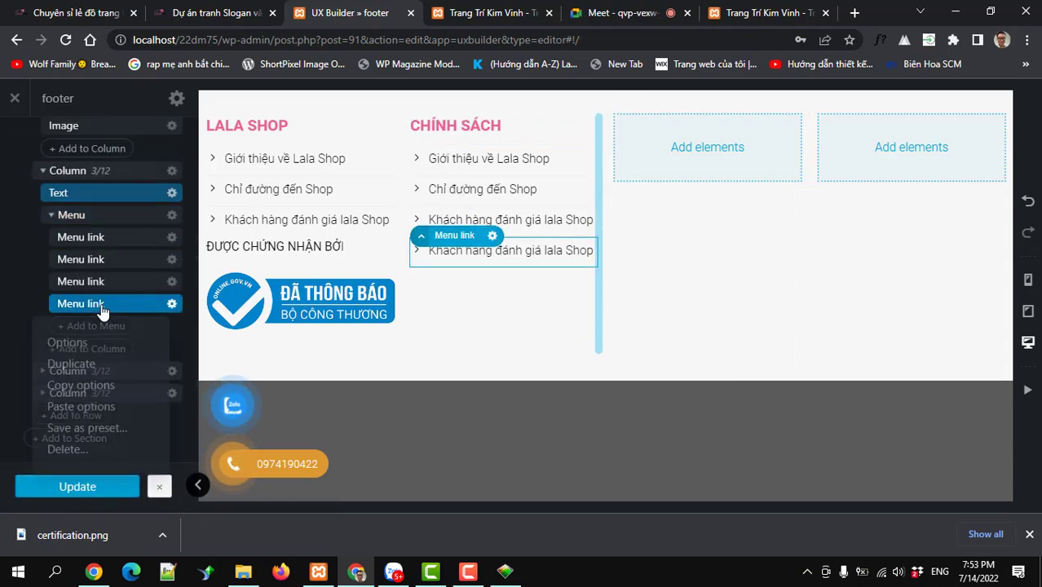
left_click(71, 369)
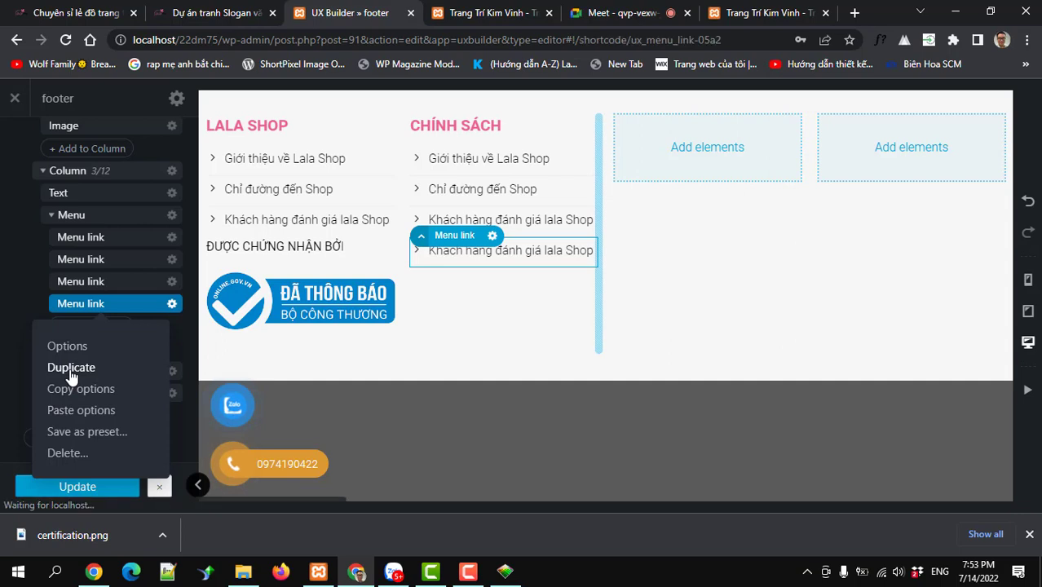
scroll(136, 440, "down", 2)
left_click(134, 486)
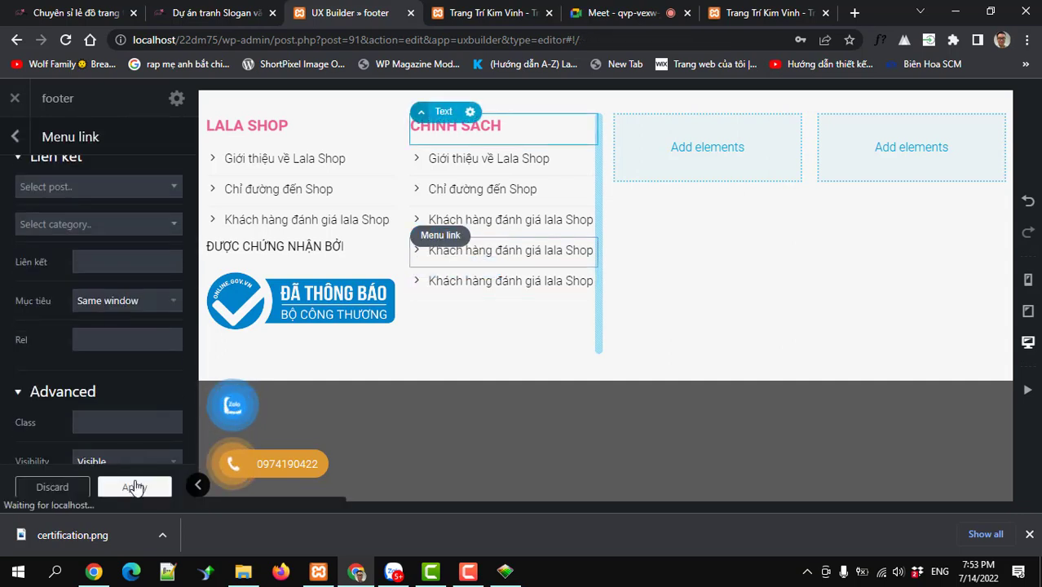
scroll(114, 408, "down", 3)
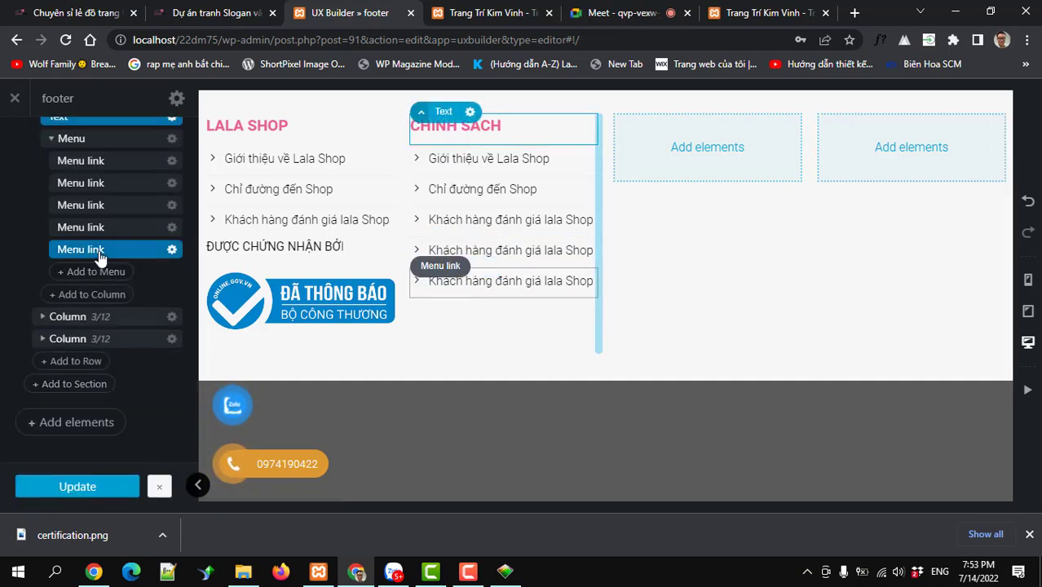
right_click(84, 248)
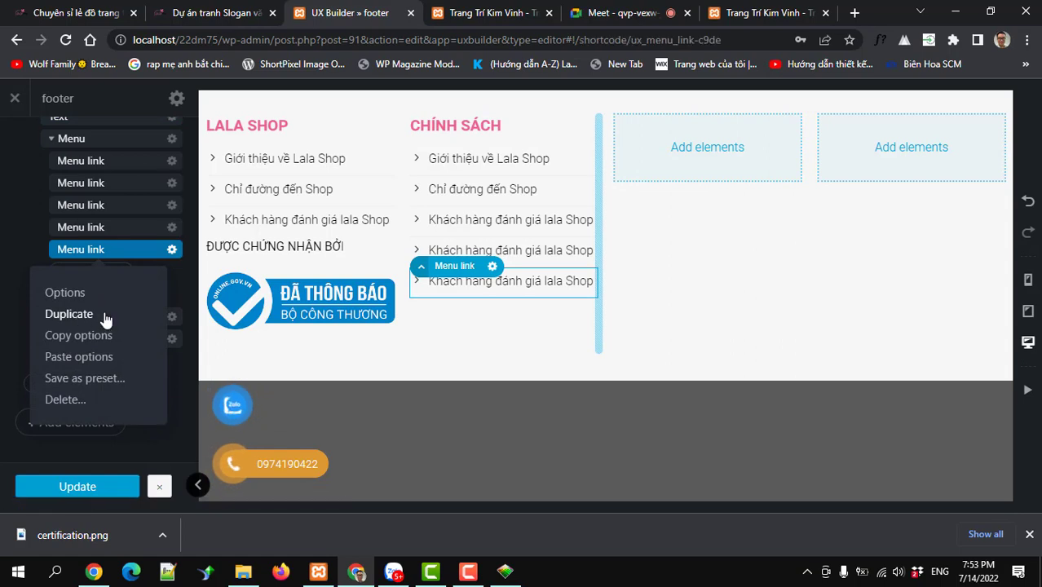
left_click(79, 318)
left_click(131, 488)
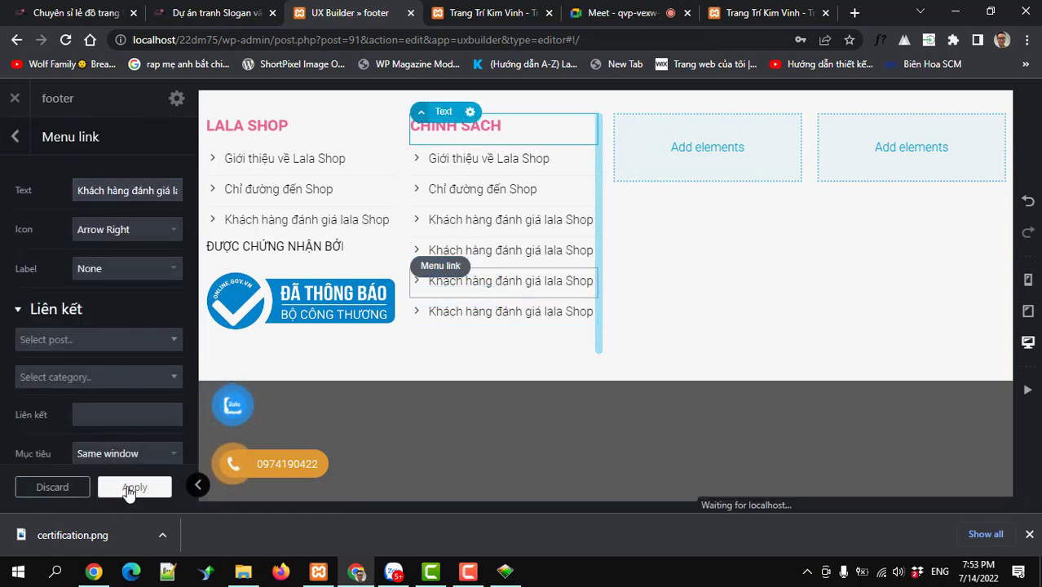
- Set the first second-column menu link's text to "Chính sách bảo mật thanh toán", copied from the lala.com.vn footer, and apply it
left_click(169, 393)
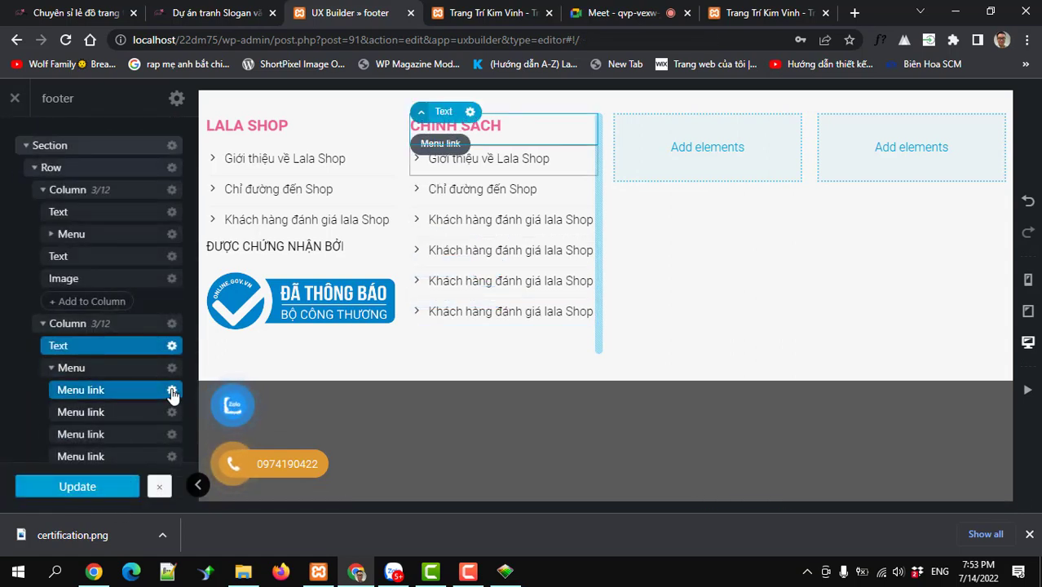
left_click(135, 274)
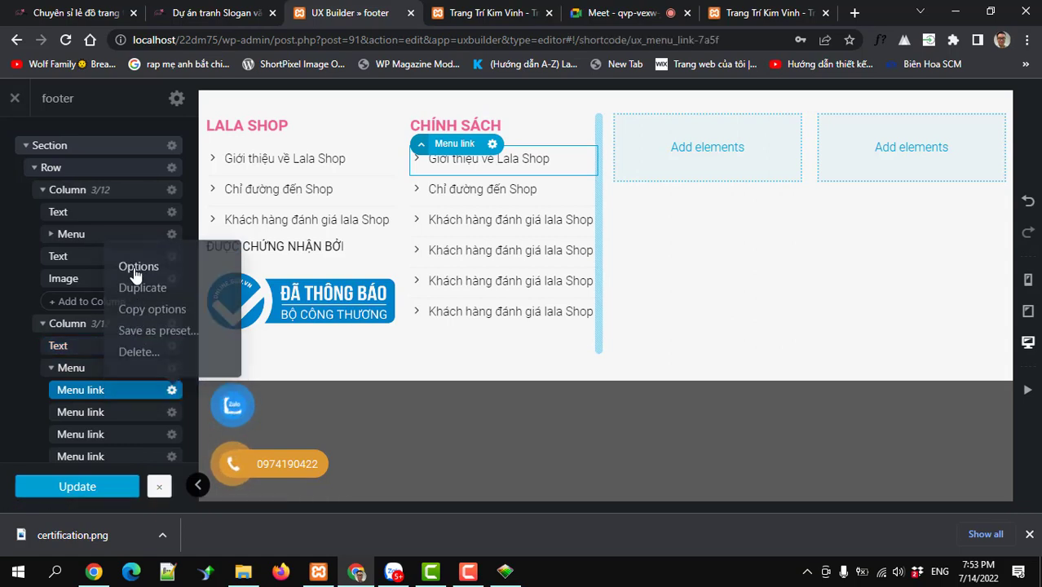
left_click(489, 13)
left_click(87, 13)
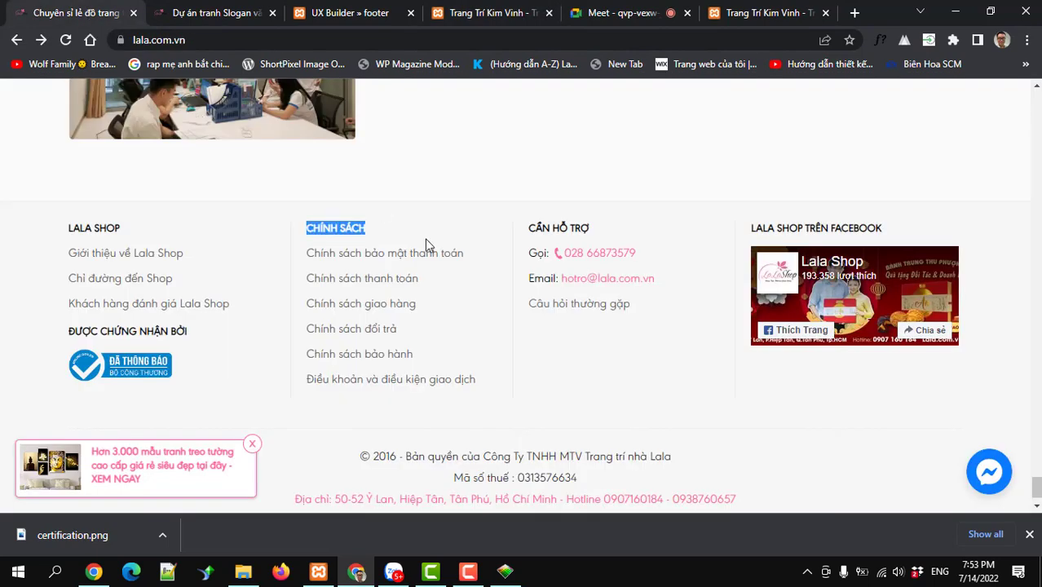
left_click(297, 257)
left_click_drag(297, 258, 467, 254)
key("ctrl+c")
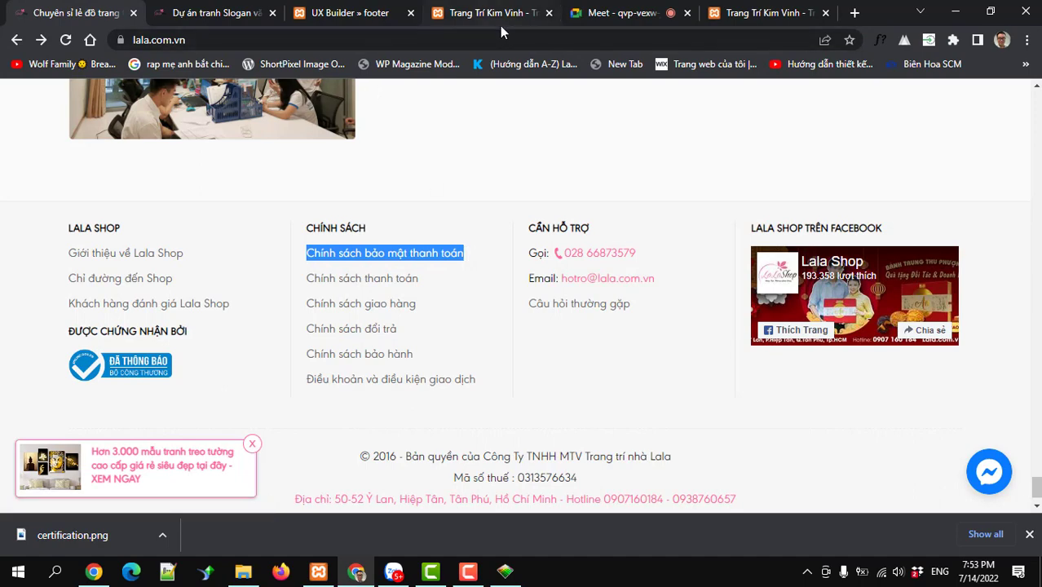
left_click(340, 13)
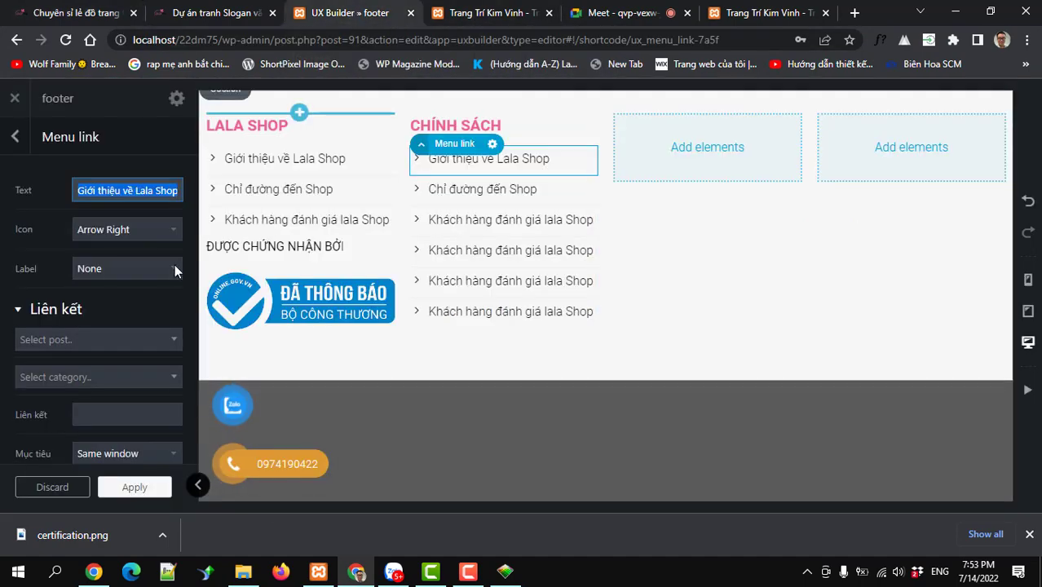
key("ctrl+v")
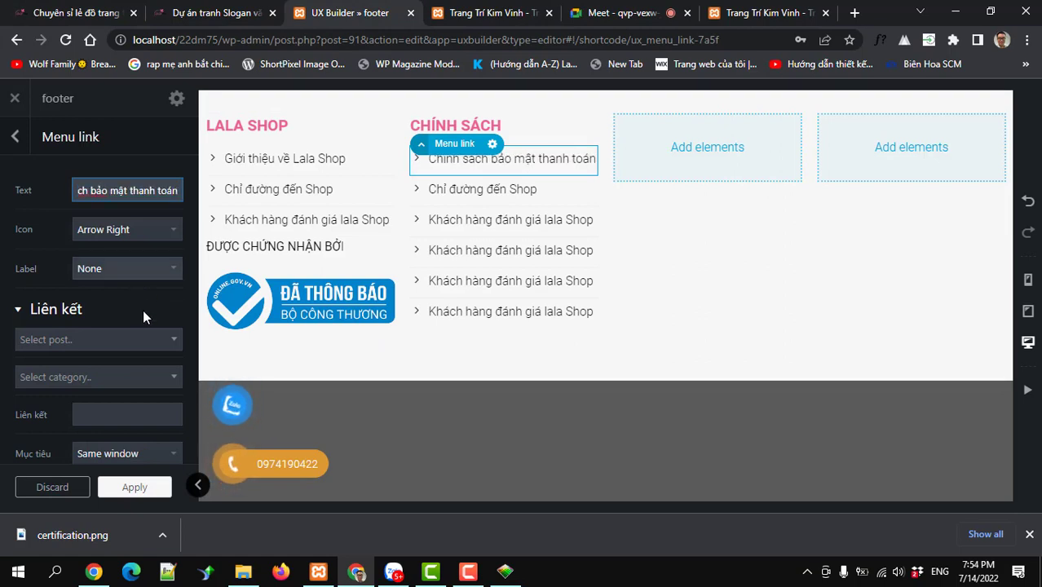
left_click(135, 487)
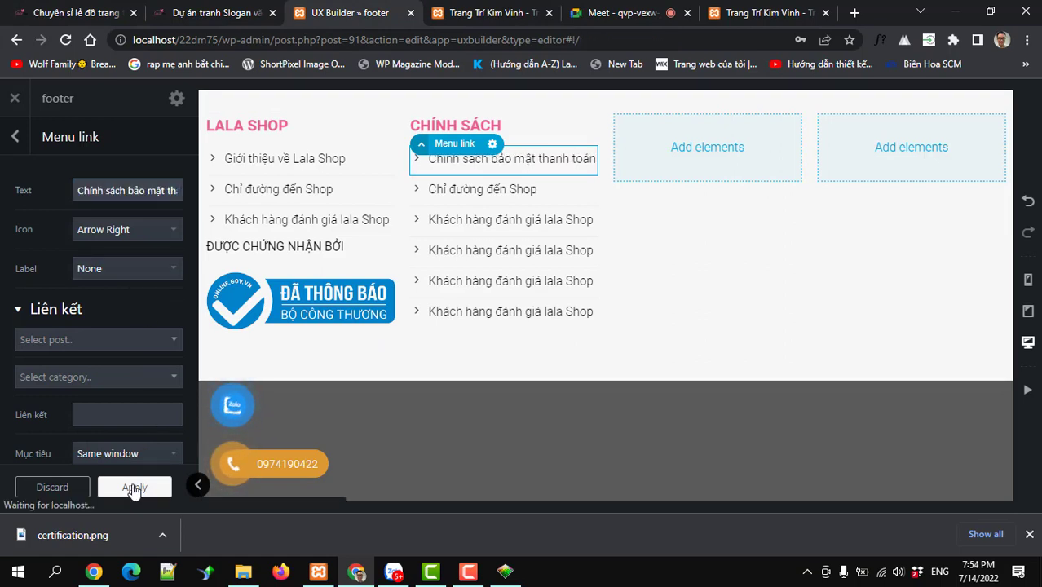
- Replace the second "CHÍNH SÁCH" menu link's text with "Chính sách thanh toán" copied from the lala.com.vn footer and apply it
left_click(464, 194)
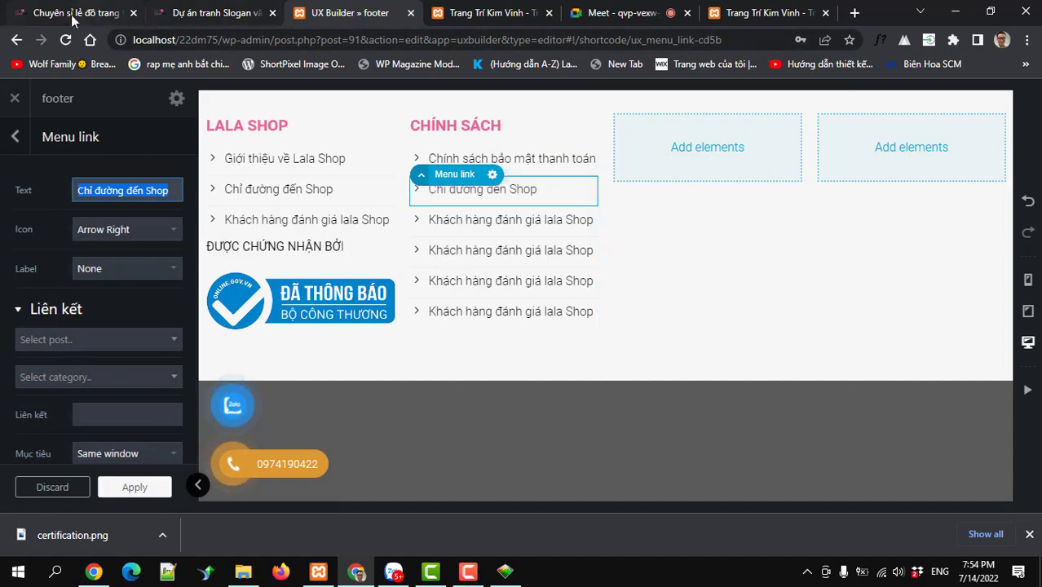
key("ctrl+1")
left_click_drag(298, 282, 419, 277)
key("ctrl+c")
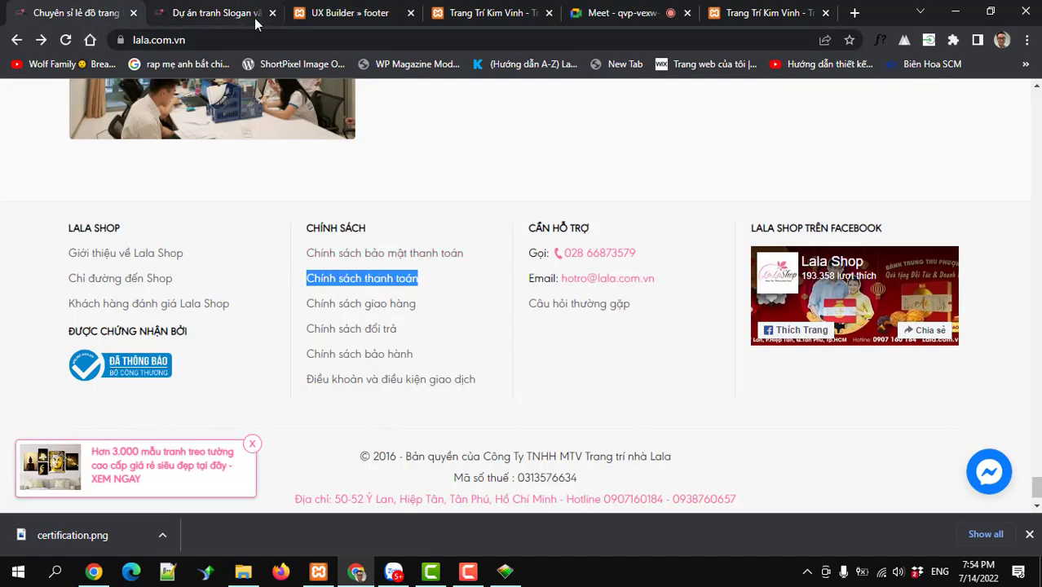
left_click(319, 13)
key("ctrl+v")
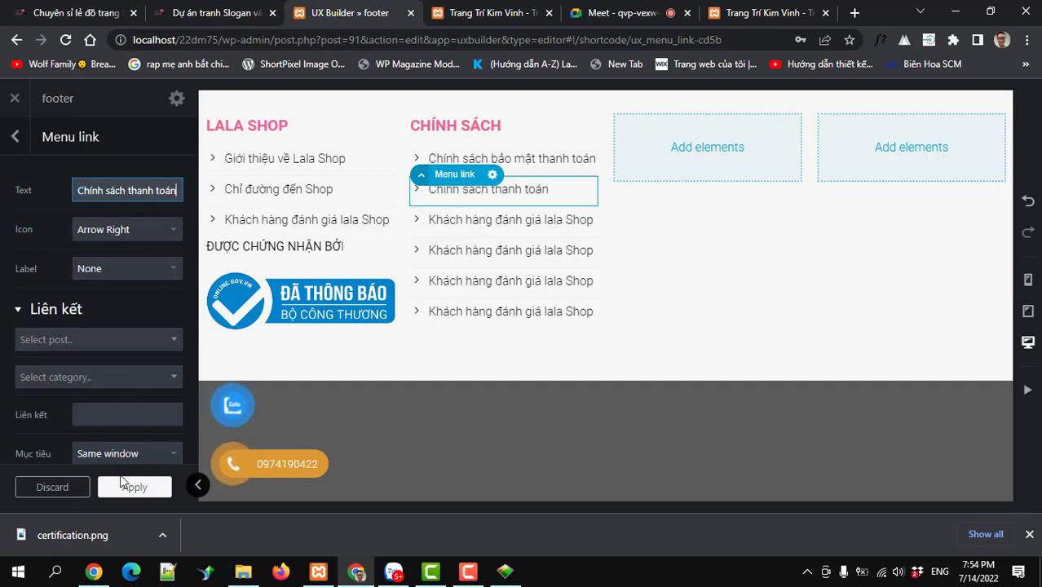
left_click(133, 487)
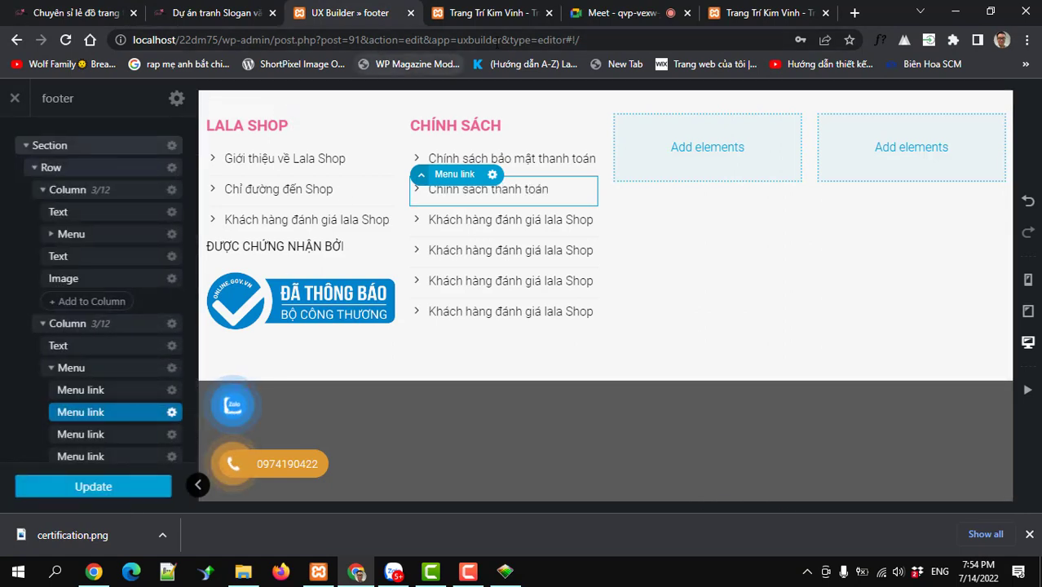
- Copy "Chính sách giao hàng" from the lala.com.vn footer into the third "CHÍNH SÁCH" menu link's text and apply it
left_click(77, 13)
left_click_drag(302, 303, 420, 307)
key("ctrl+c")
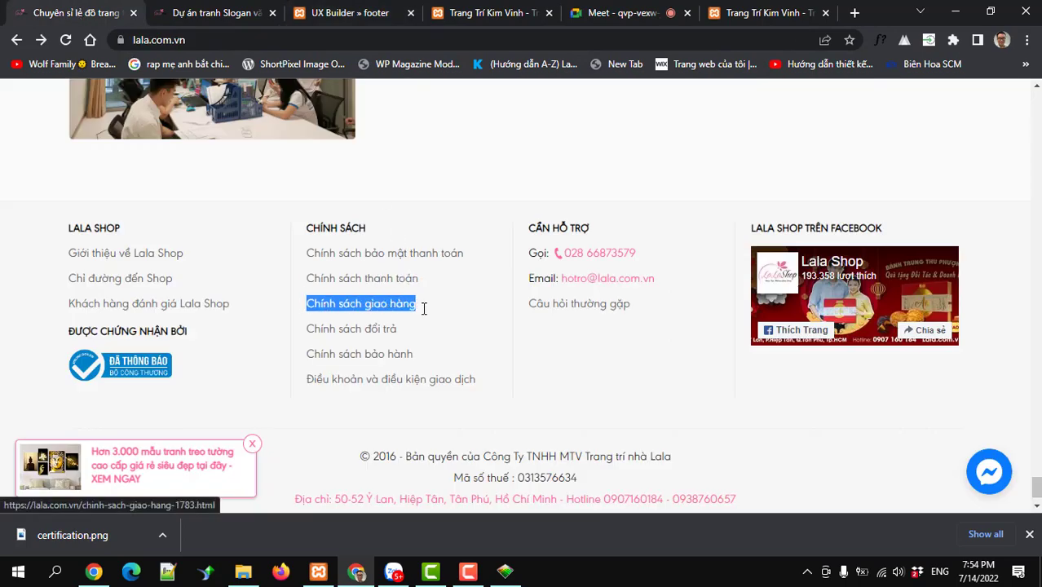
left_click(328, 17)
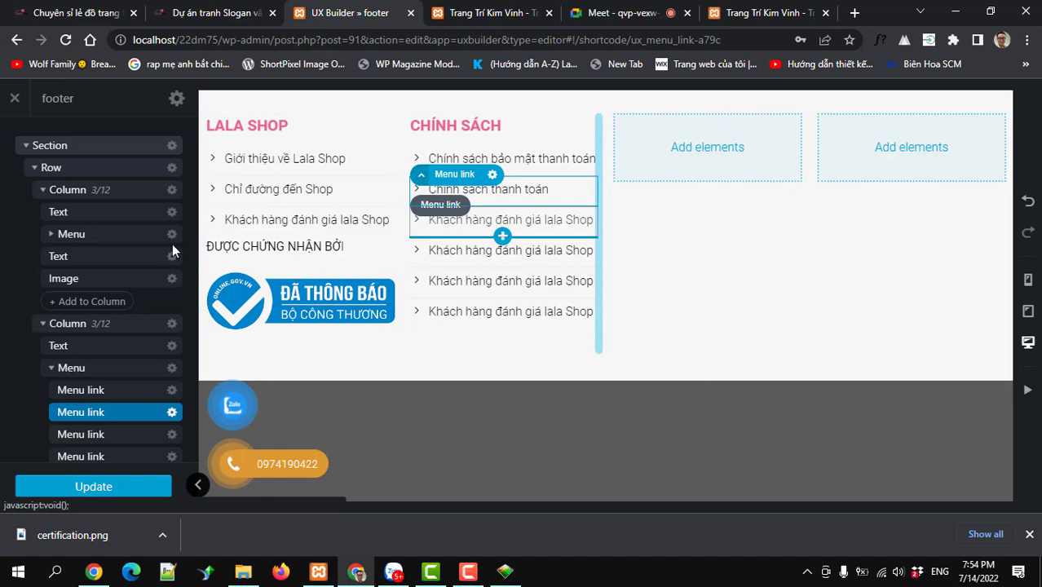
key("ctrl+a")
key("ctrl+v")
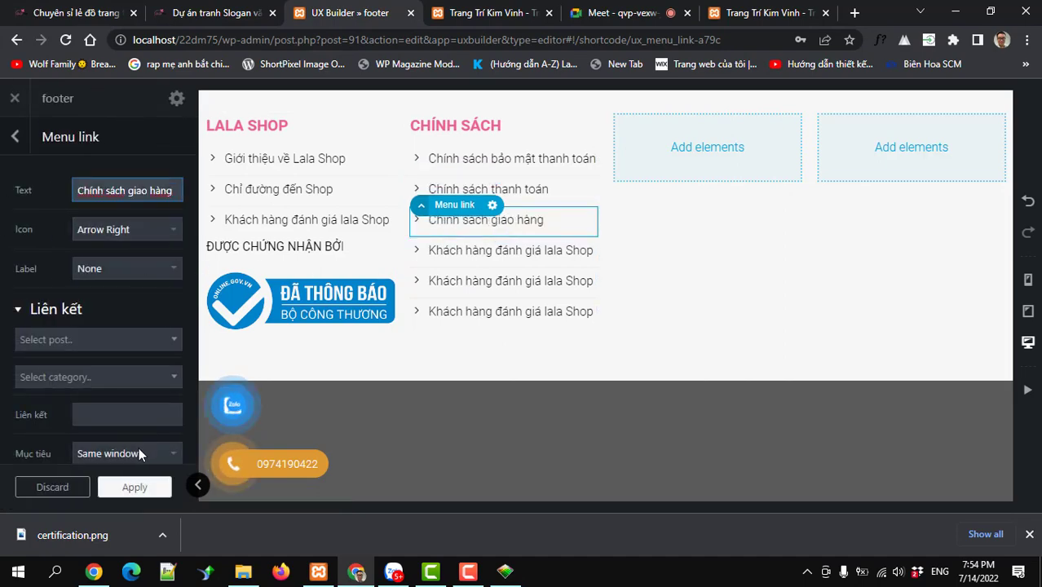
left_click(134, 486)
- Copy "Chính sách đổi trả" from the lala.com.vn footer into the fourth "CHÍNH SÁCH" menu link's text and apply it
left_click(78, 13)
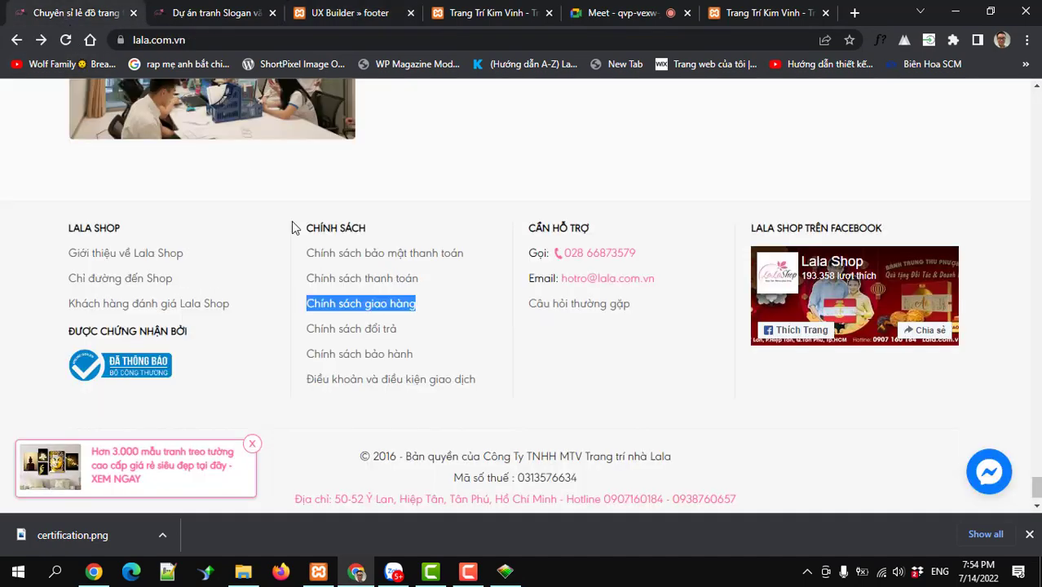
left_click(322, 326)
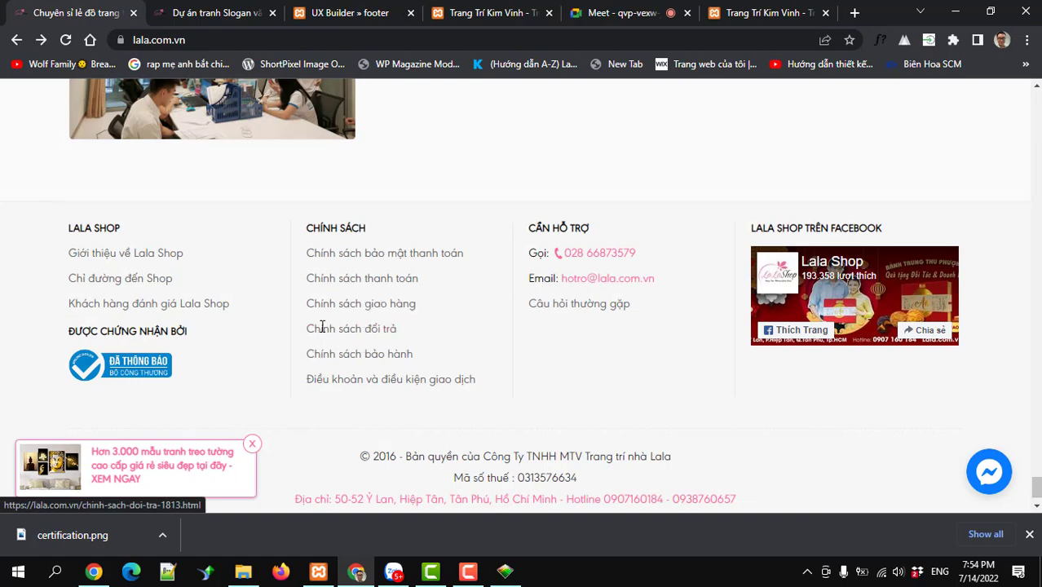
left_click(351, 13)
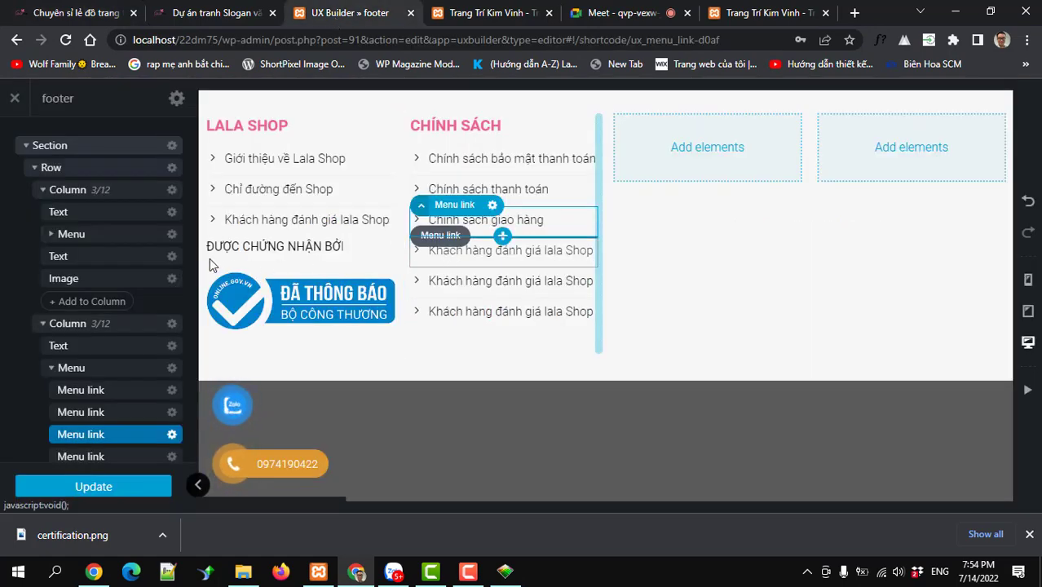
type("Chính sách đổi trả")
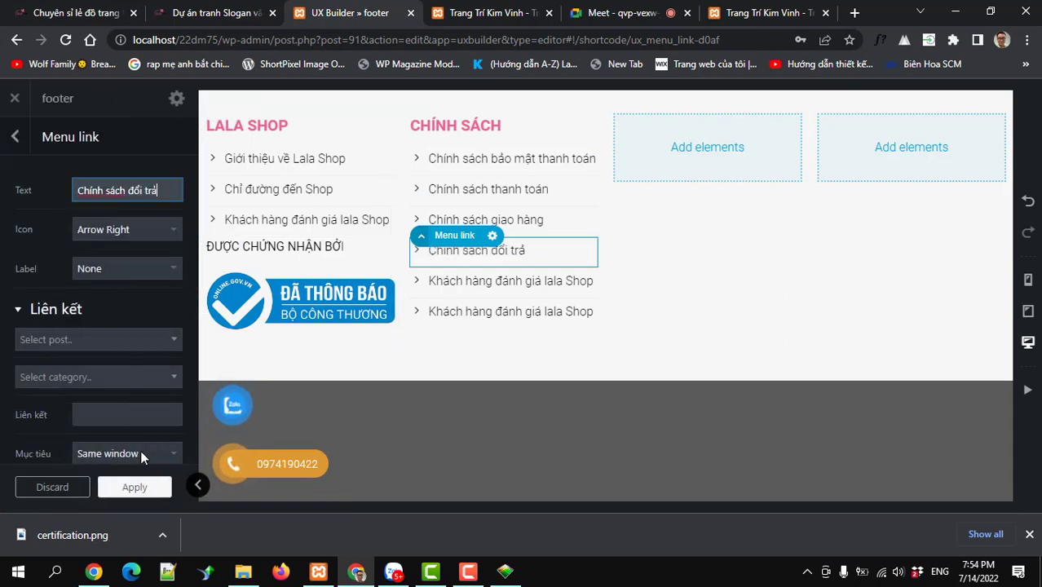
left_click(134, 487)
- Copy "Chính sách bảo hành" from the lala.com.vn footer into the fifth "CHÍNH SÁCH" menu link's text and apply it
left_click(77, 12)
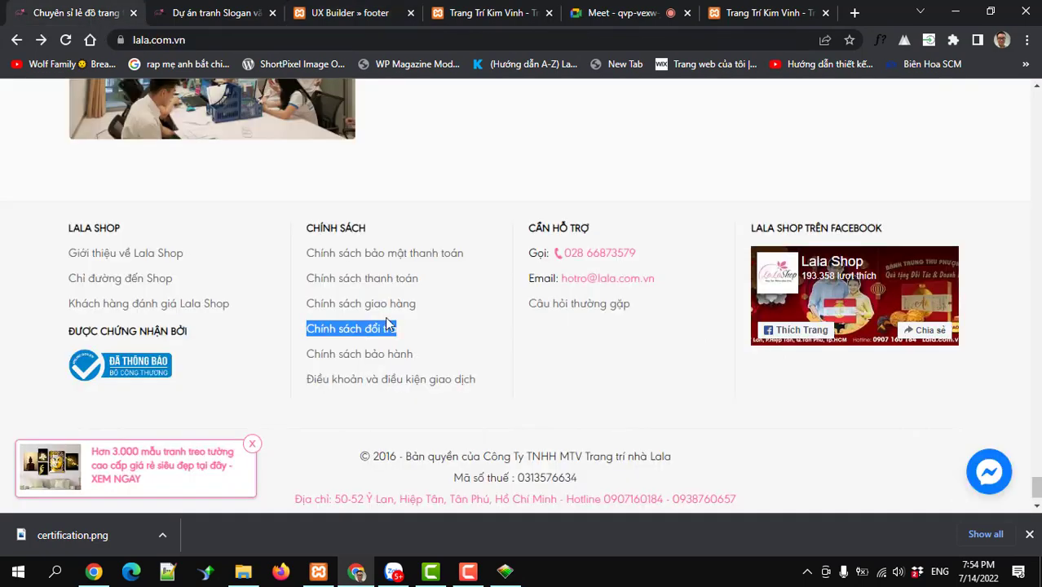
left_click_drag(311, 356, 405, 356)
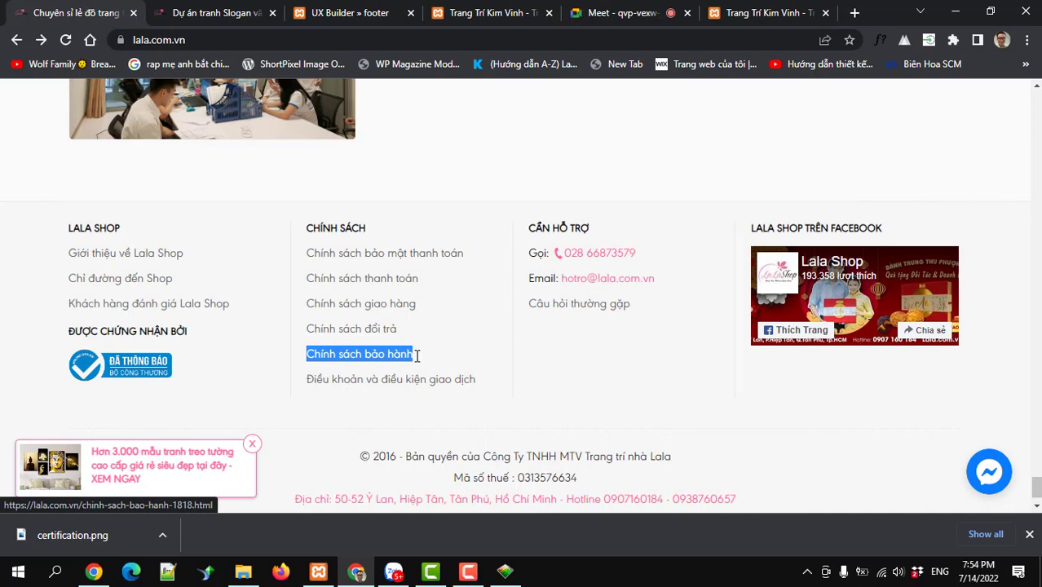
key("ctrl+3")
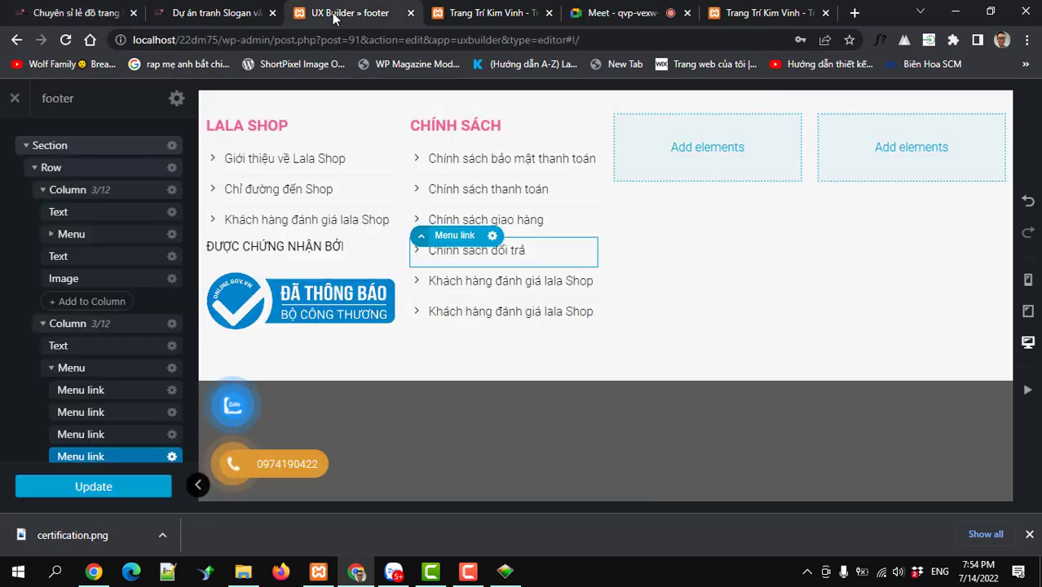
left_click(451, 292)
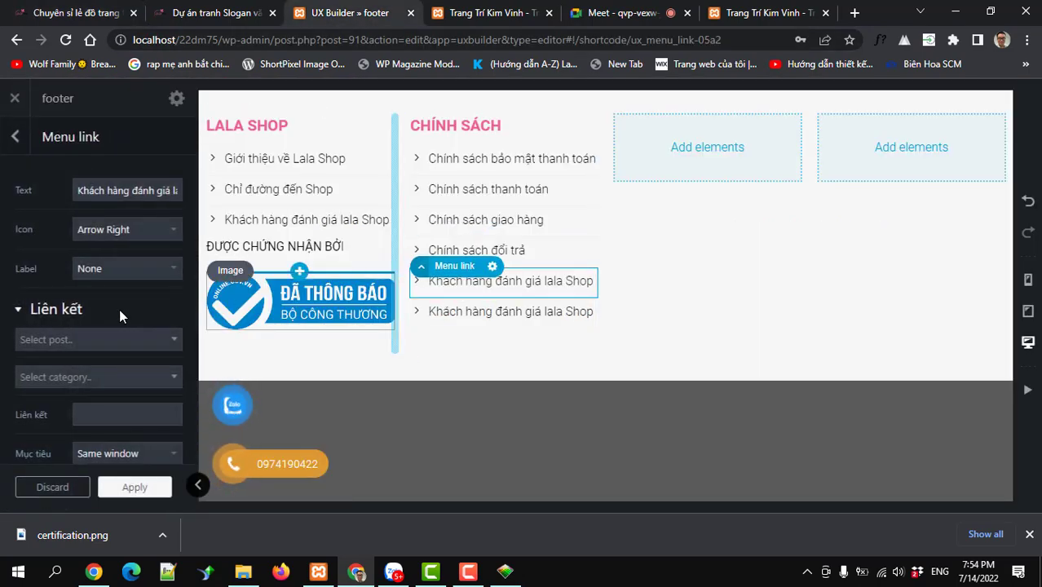
triple_click(99, 193)
type("Chính sách bảo hành")
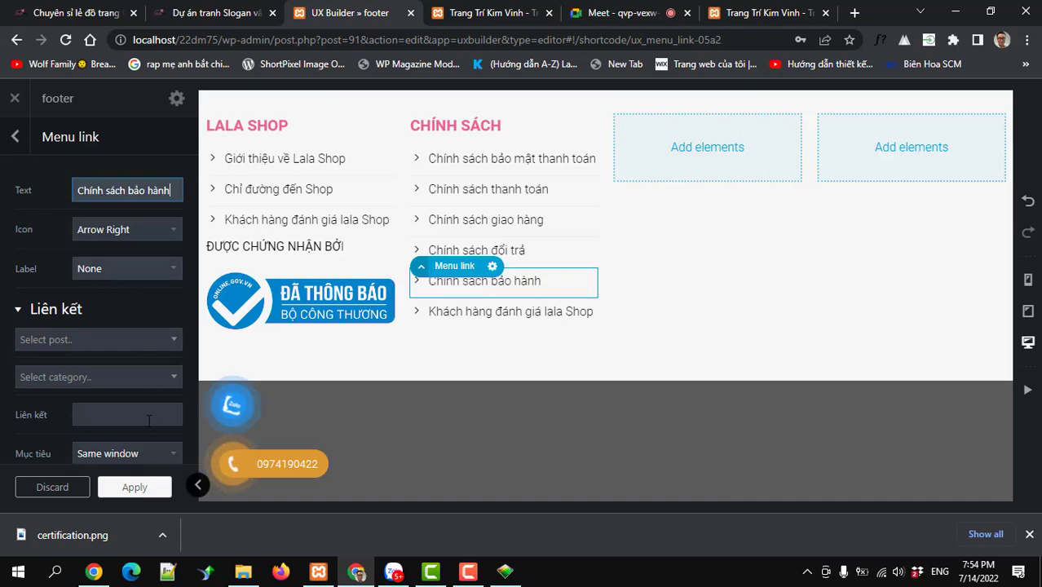
left_click(134, 487)
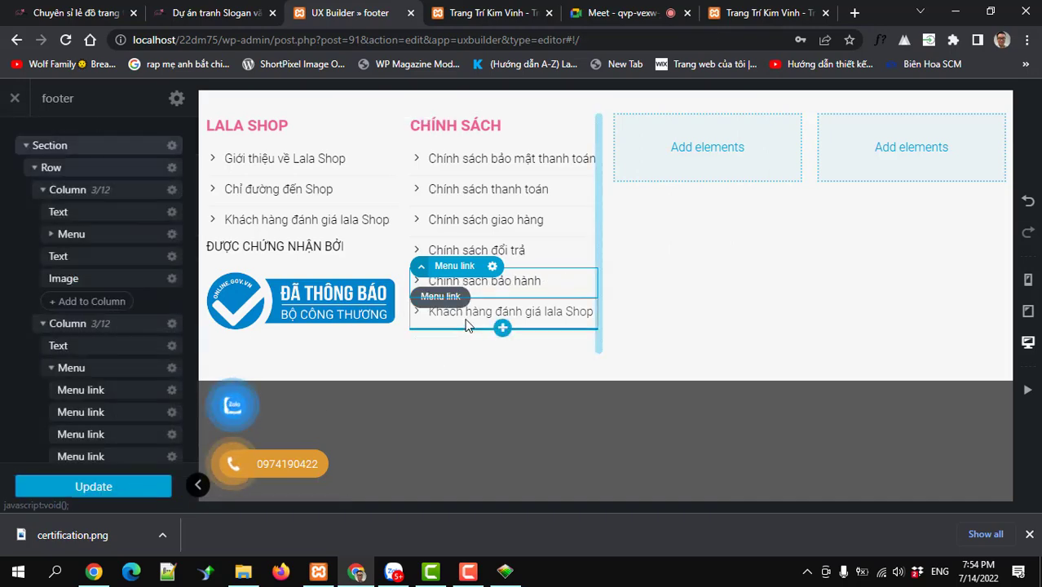
- Copy "Điều khoản và điều kiện giao dịch" from the lala.com.vn footer into the sixth "CHÍNH SÁCH" menu link's text, apply it and update the footer
left_click(77, 12)
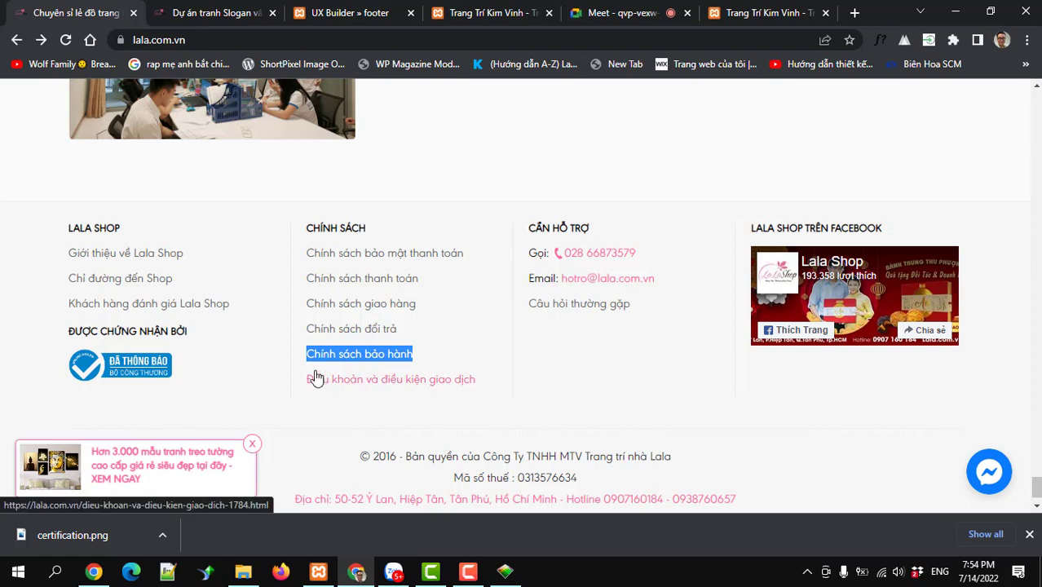
left_click_drag(309, 379, 493, 386)
key("ctrl+c")
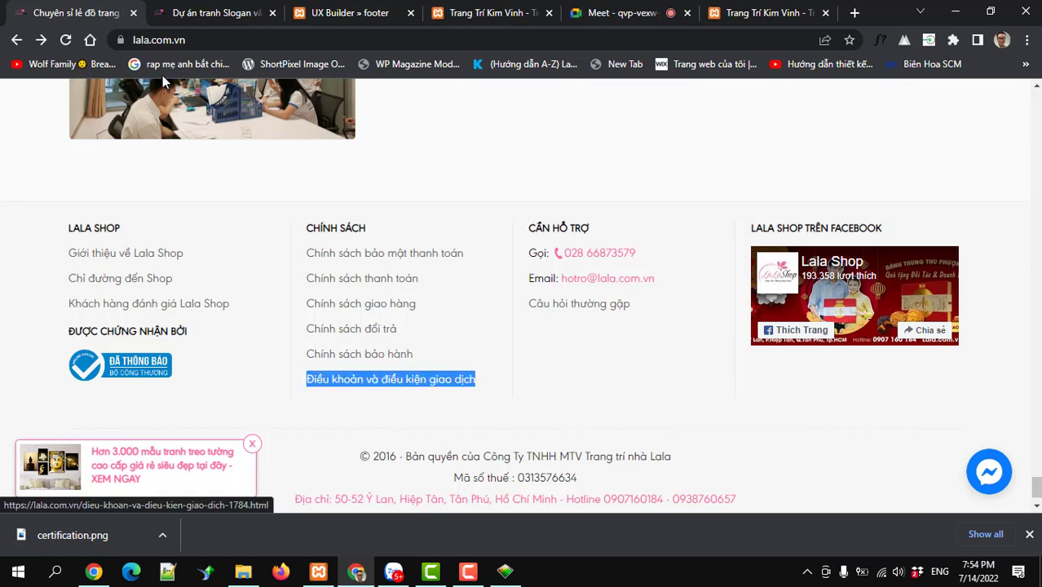
left_click(335, 15)
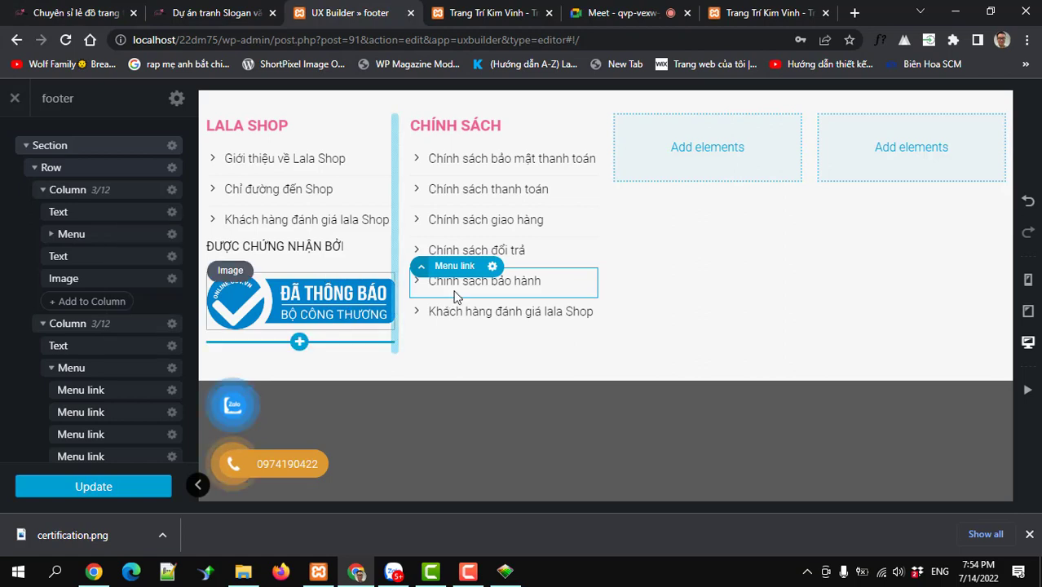
left_click(433, 321)
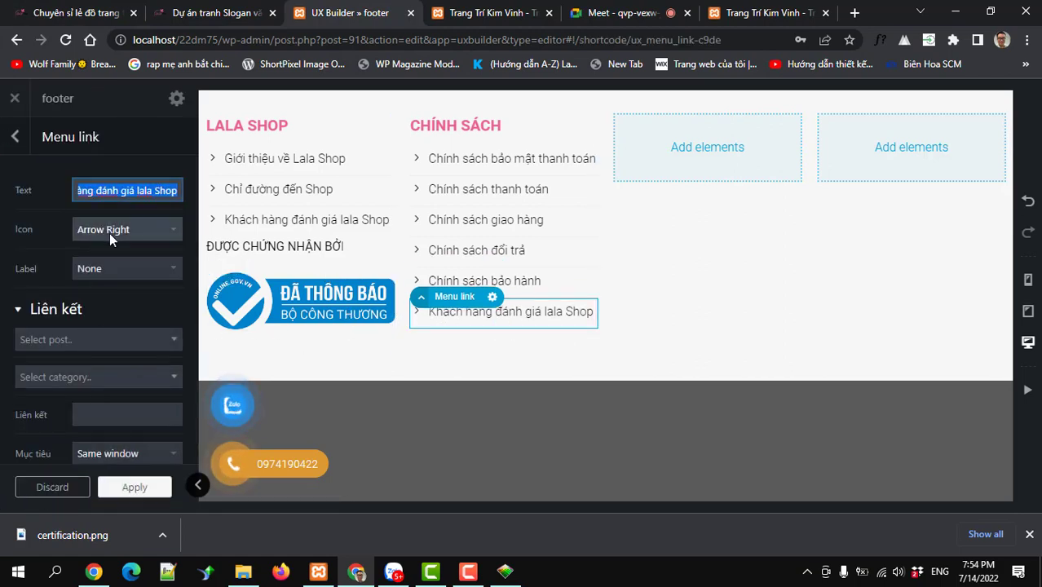
key("ctrl+v")
left_click(133, 487)
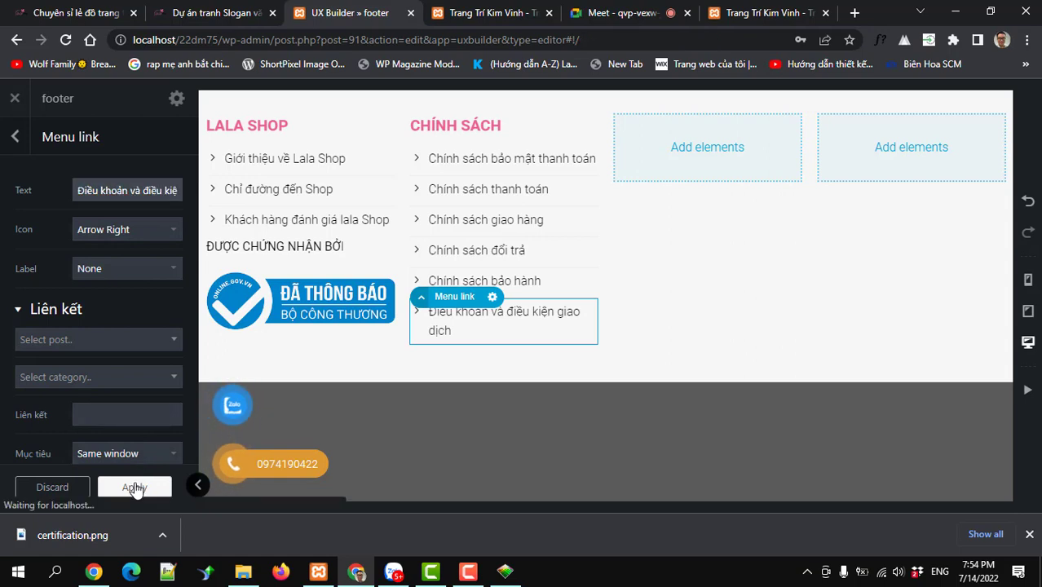
left_click(128, 489)
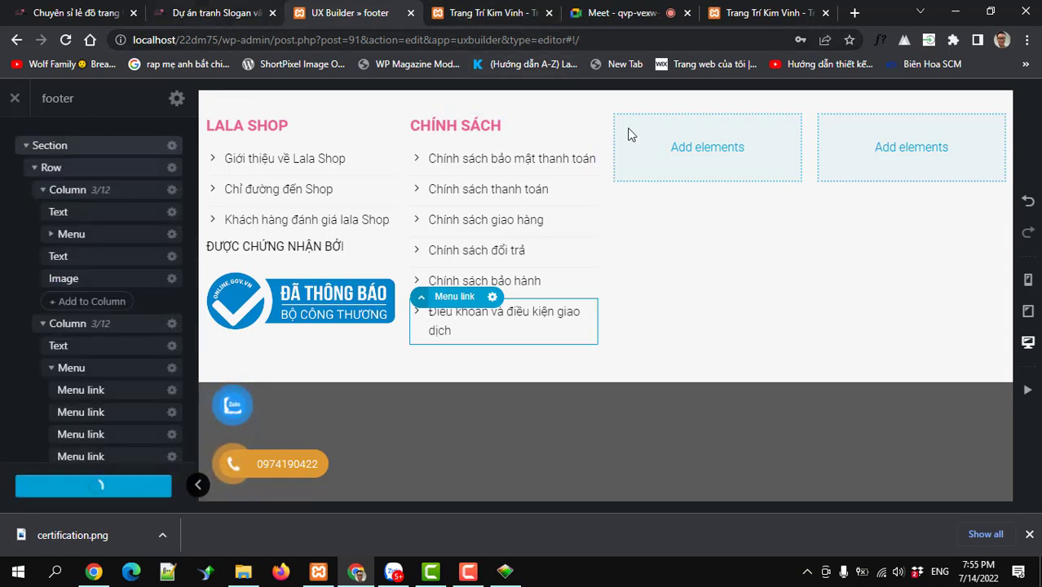
- Copy the "CẦN HỖ TRỢ" heading and its contact lines from the lala.com.vn footer and return to the footer builder
left_click(71, 13)
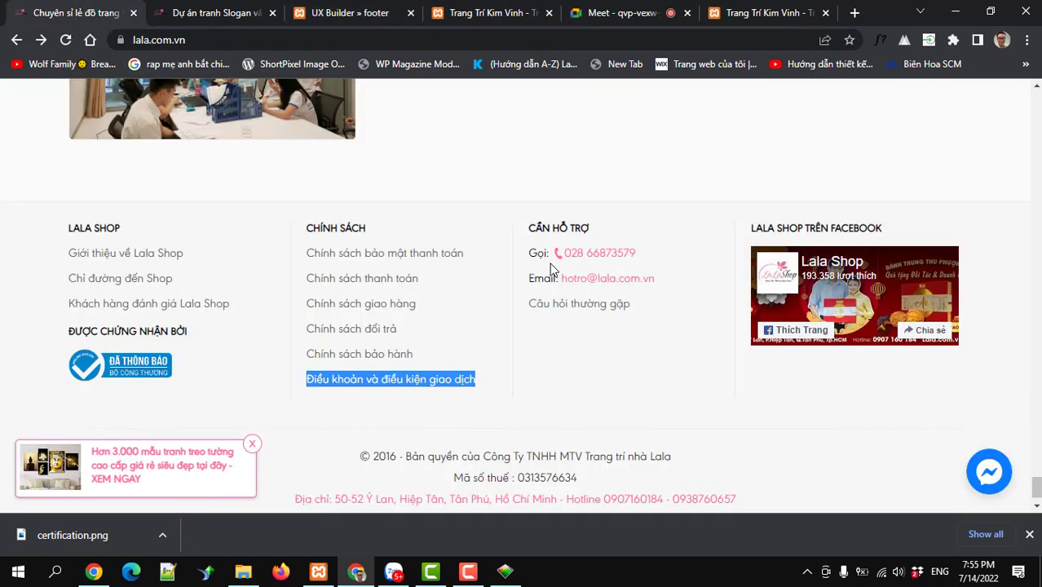
left_click_drag(649, 319, 529, 236)
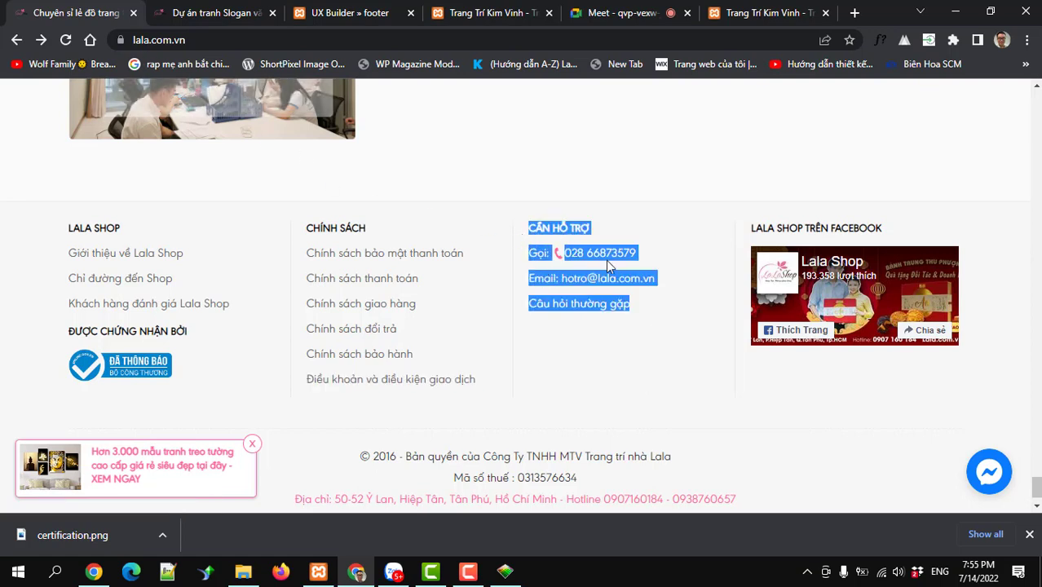
left_click(342, 13)
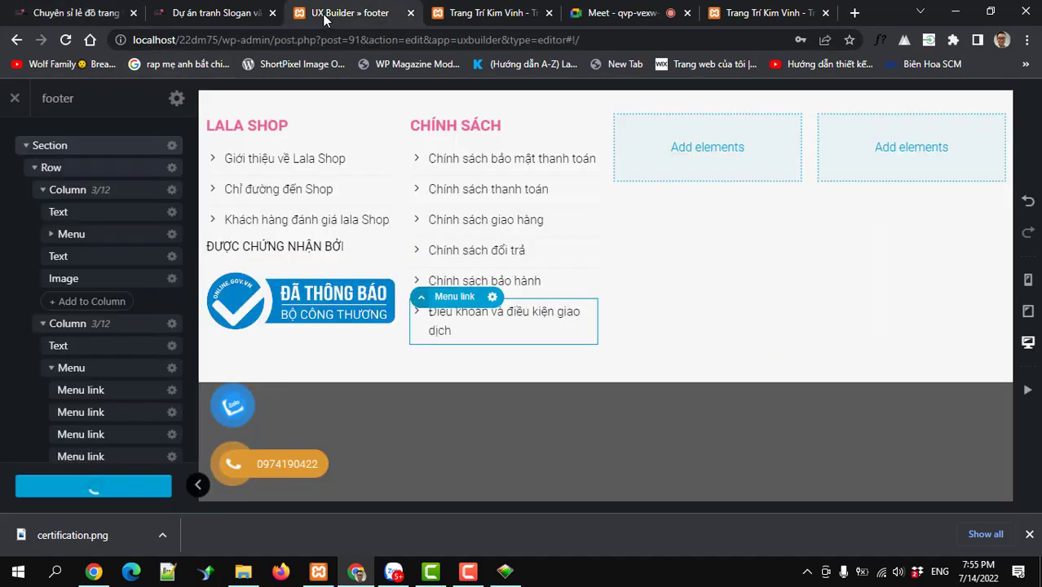
- Add a Text element with the "Đoạn" preset to the footer's empty third column and open its content in the text editor
left_click(704, 147)
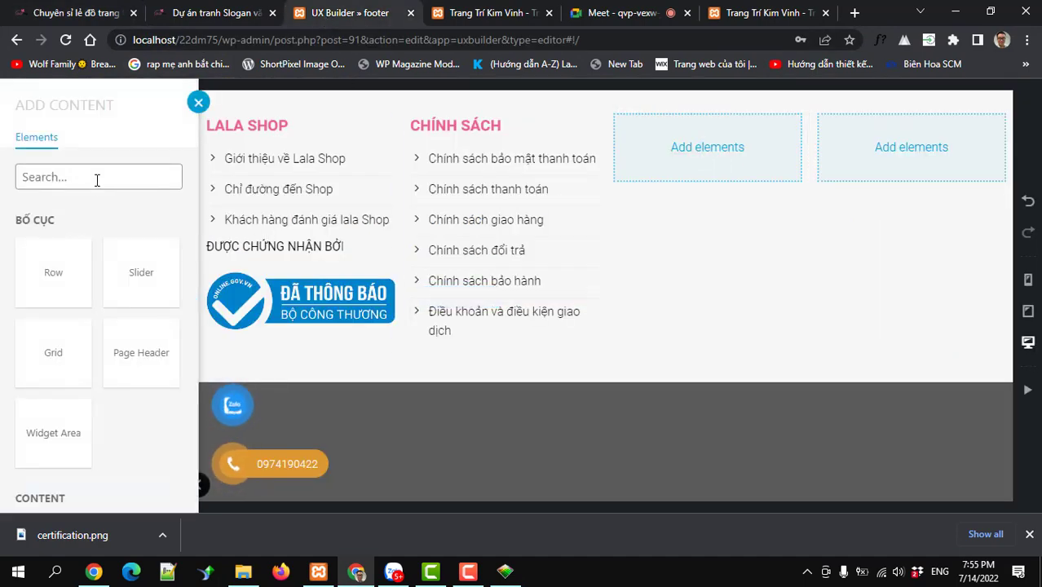
left_click(97, 176)
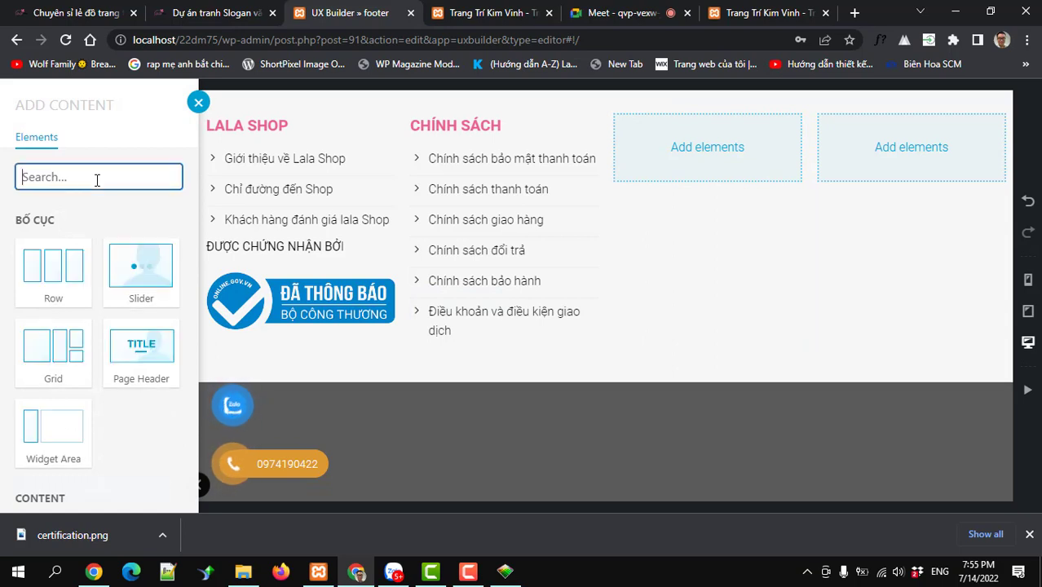
type("text")
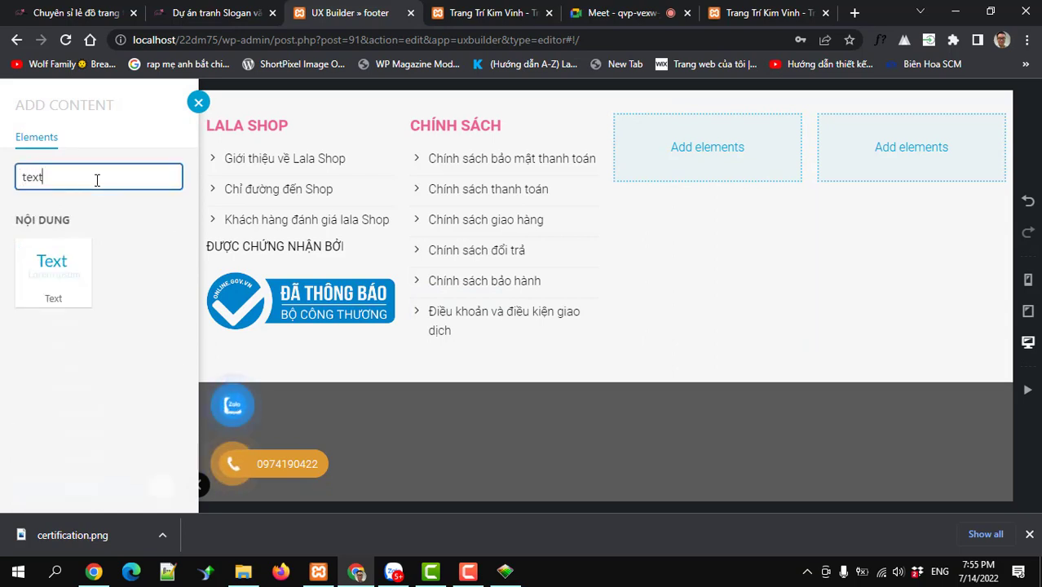
left_click(55, 274)
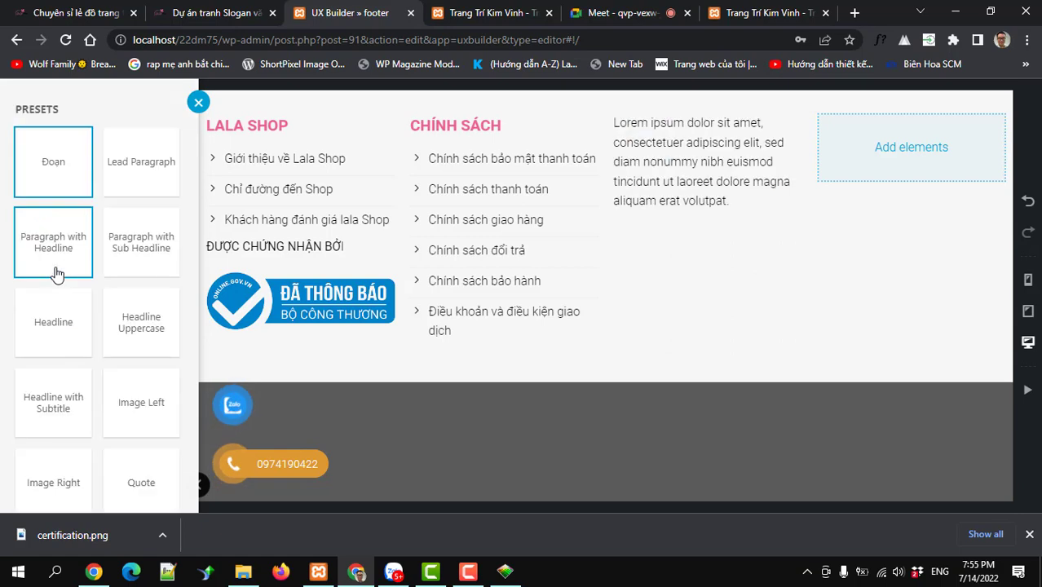
scroll(94, 501, "down", 1)
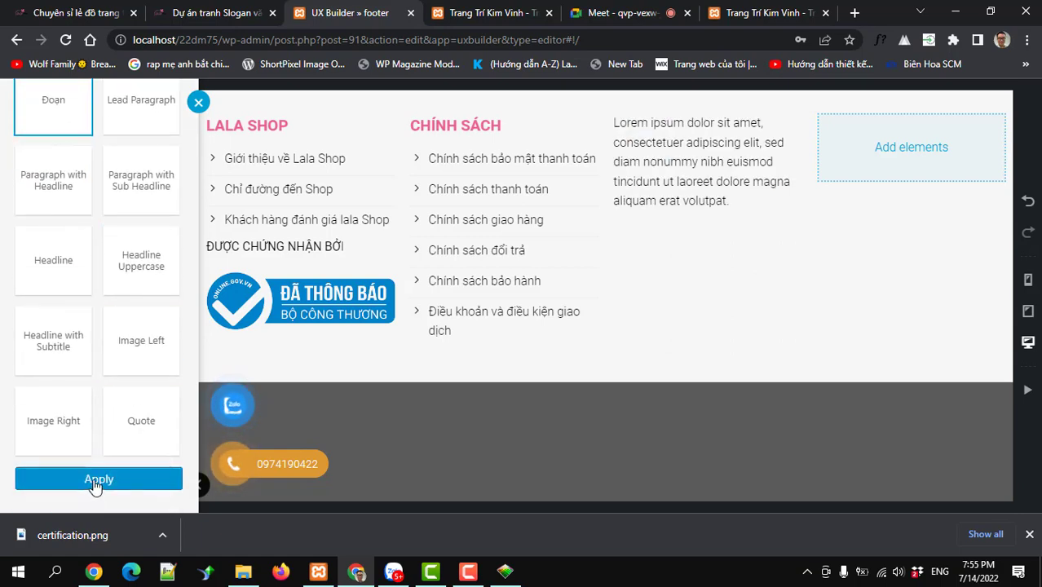
left_click(94, 482)
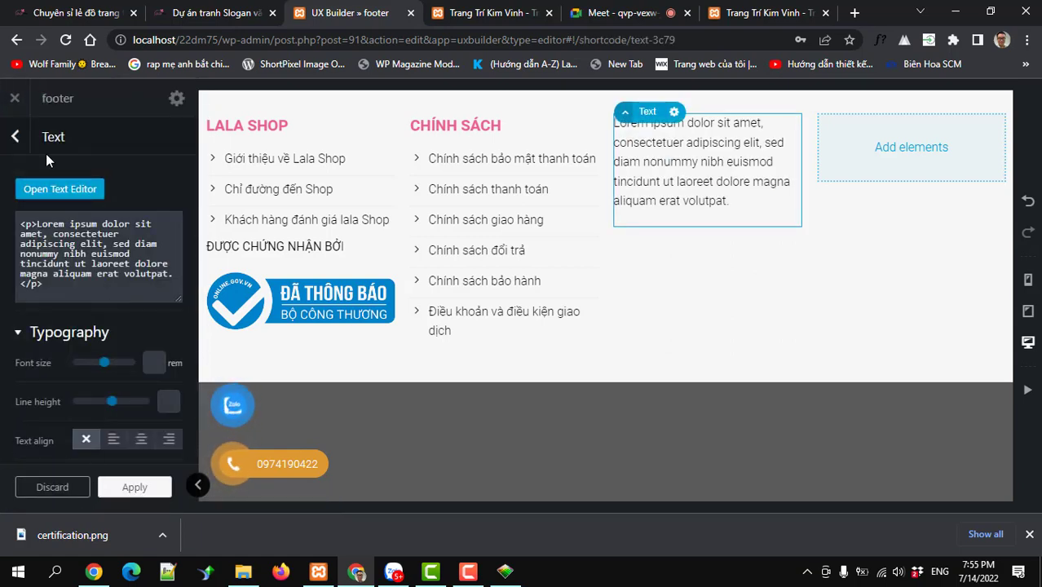
left_click(57, 189)
left_click(104, 293)
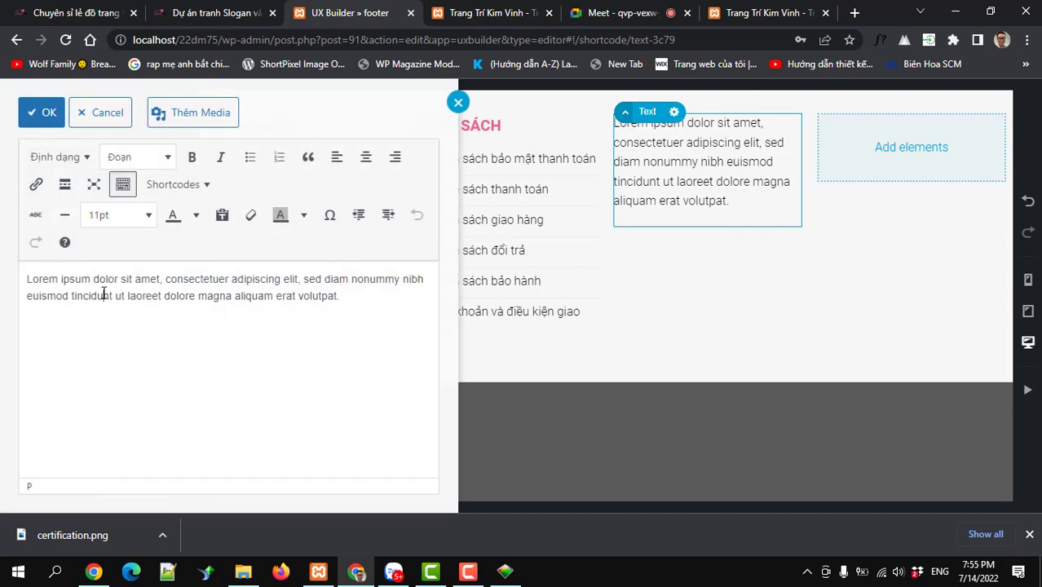